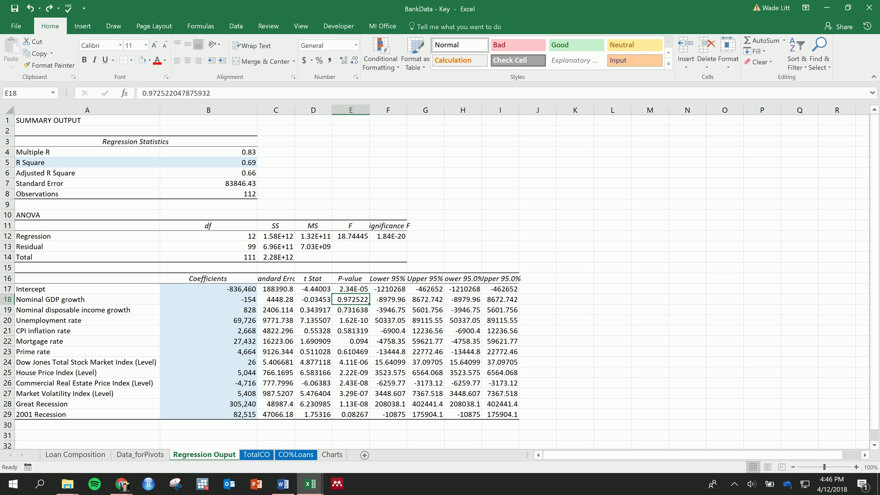
Review the regression coefficients, and the historical charge-offs and macroeconomic variables on the TotalCO sheet
left_click_drag(228, 290, 208, 415)
left_click_drag(133, 415, 204, 420)
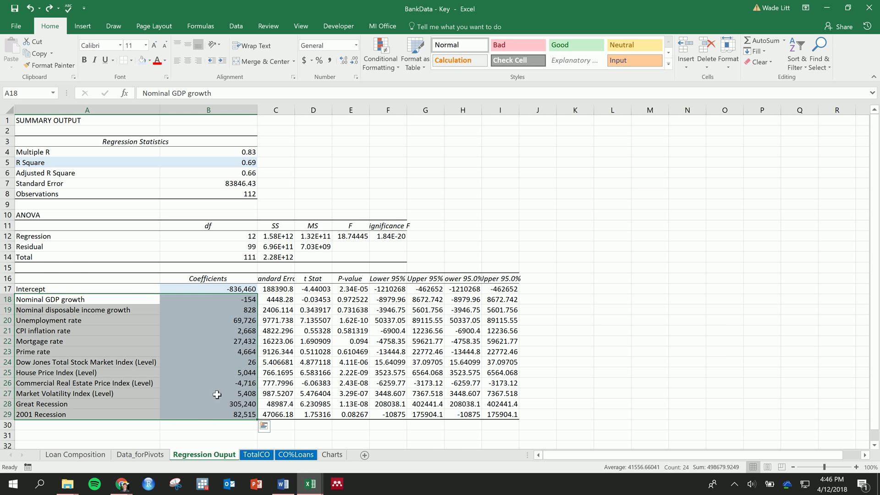
left_click(256, 454)
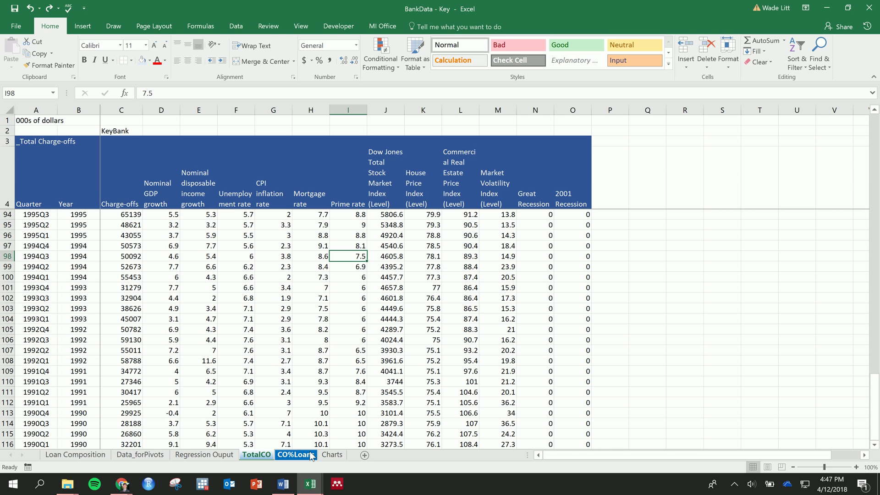
left_click_drag(120, 190, 121, 235)
left_click_drag(159, 189, 564, 280)
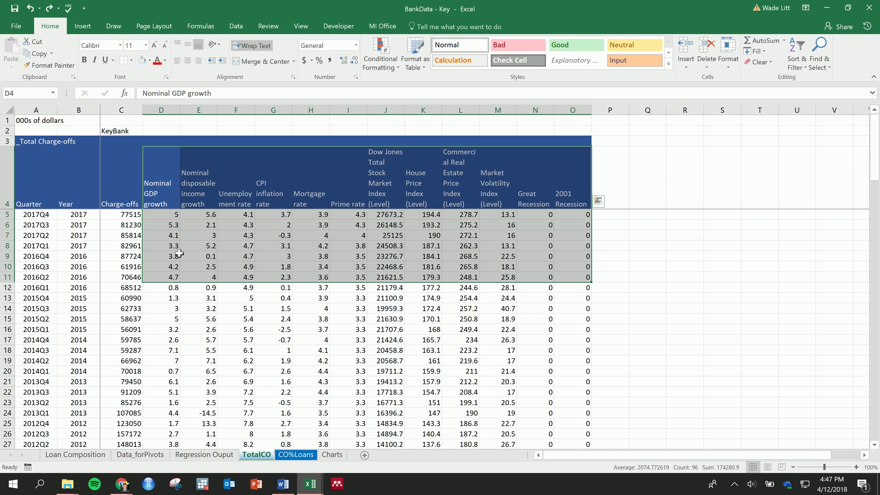
left_click(44, 214)
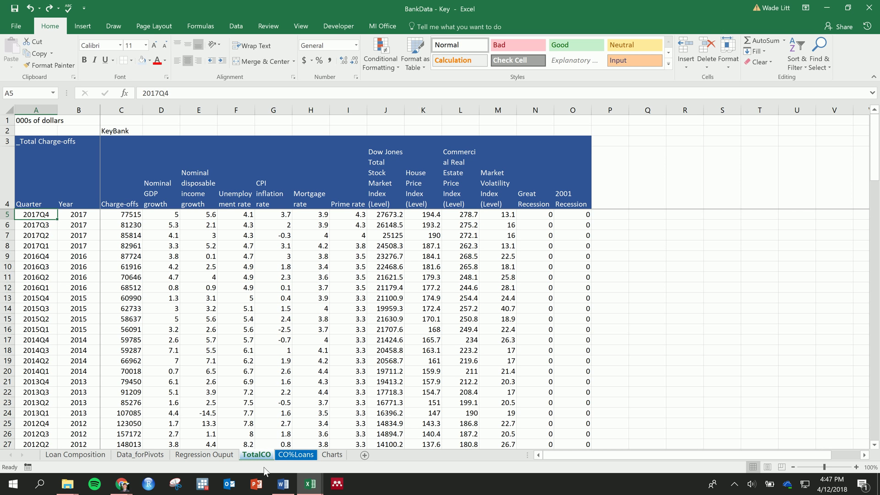
Examine the coefficients on the Regression Ouput sheet, focusing on the unemployment rate and the range from Intercept to Market Volatility Index
left_click(204, 454)
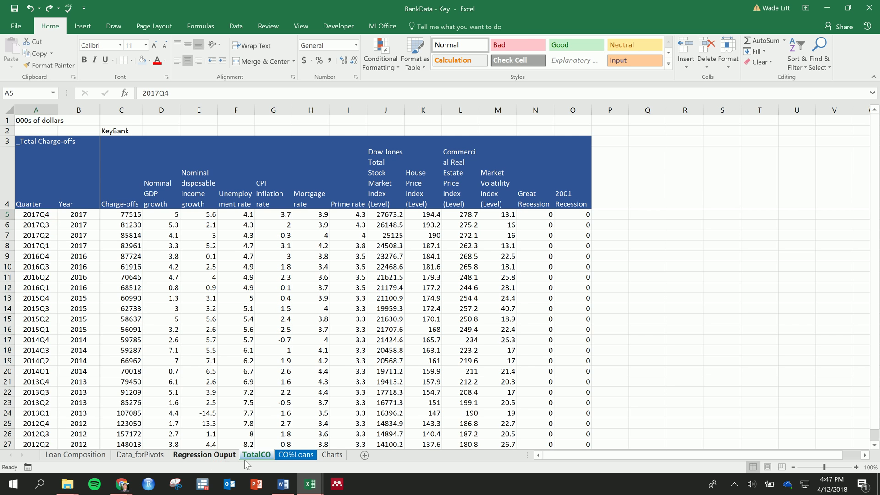
left_click(229, 406)
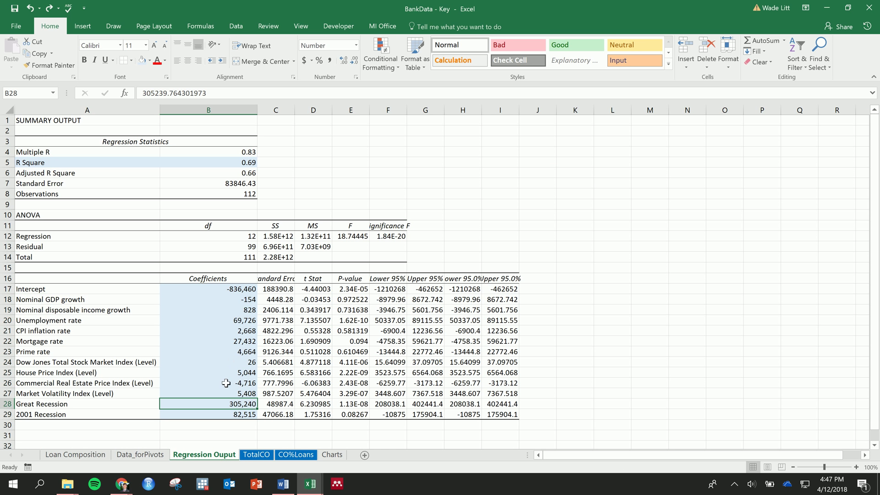
left_click_drag(243, 322, 69, 327)
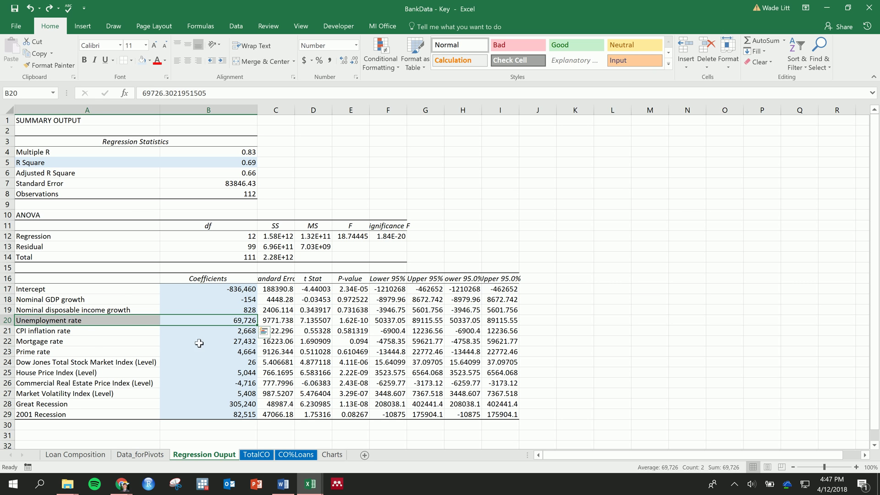
left_click(244, 324)
left_click(140, 324)
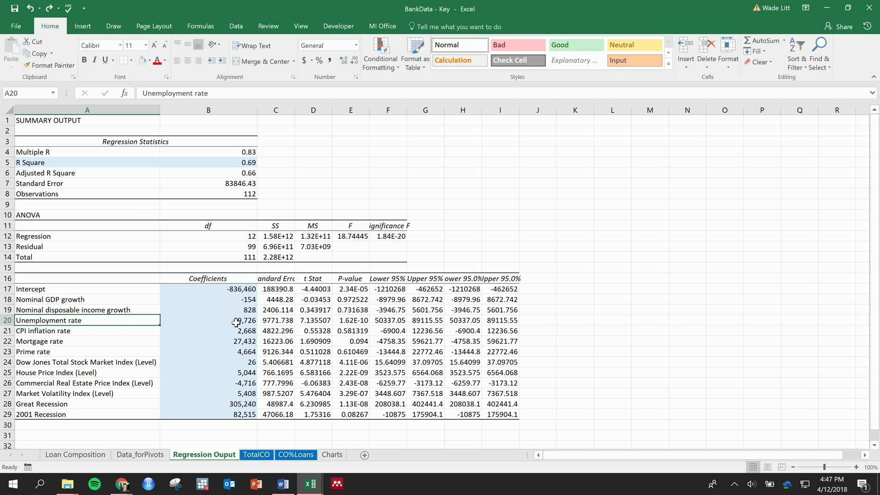
left_click(251, 322)
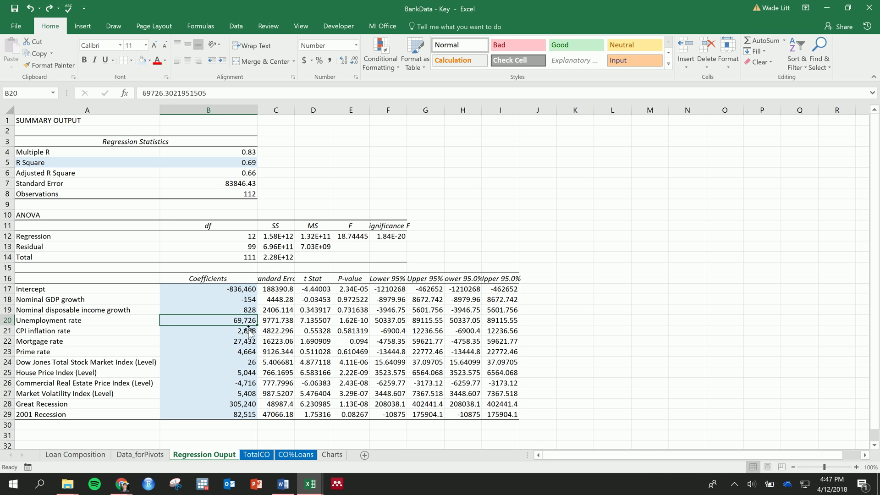
left_click_drag(245, 298, 72, 305)
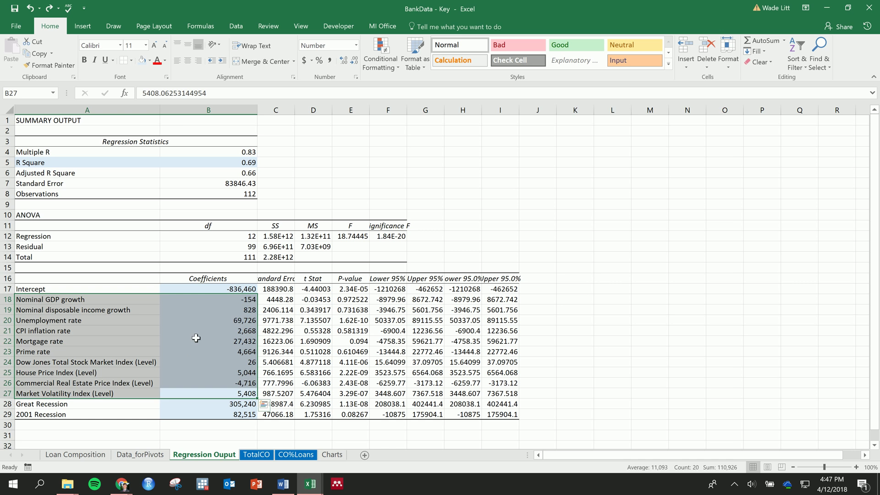
left_click_drag(35, 290, 215, 396)
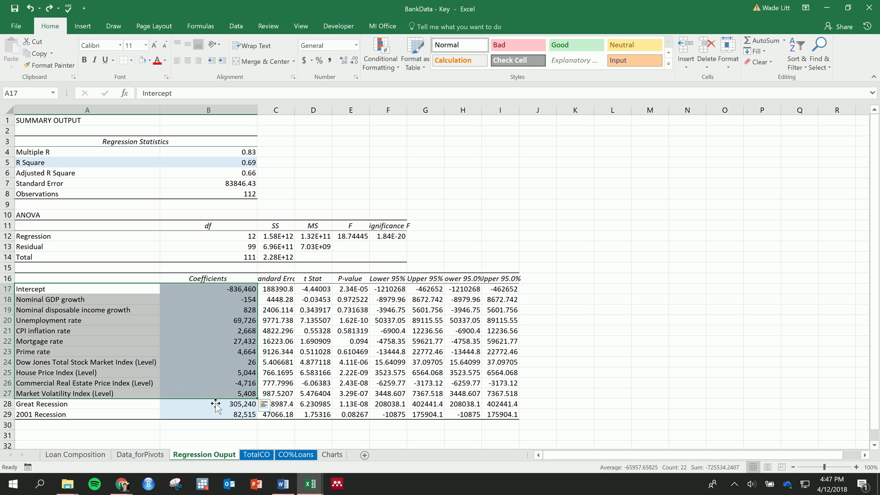
Download the 2018 Macro Scenario Tables ZIP from the Federal Reserve page linked in the Word assignment document and open the archive
left_click(291, 488)
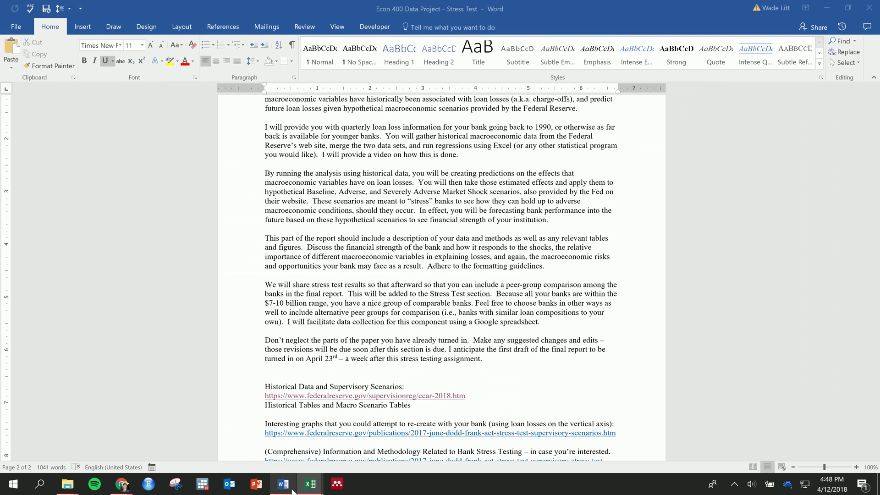
left_click(388, 397, "ctrl")
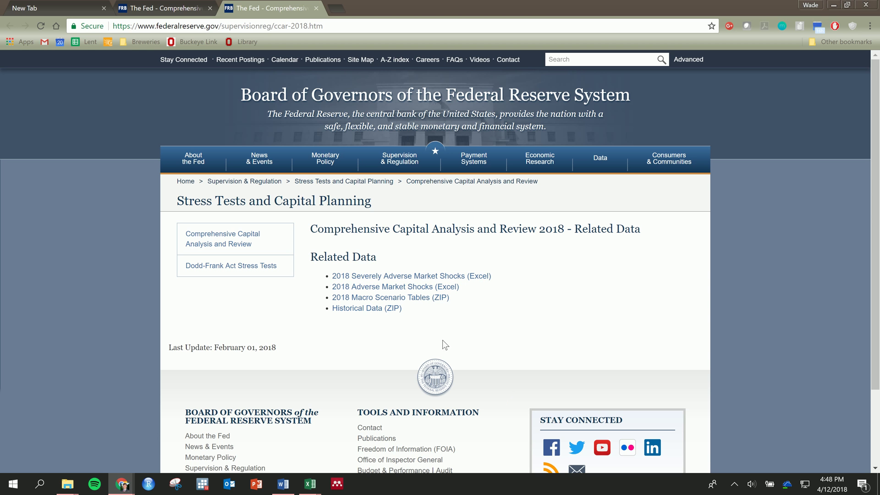
left_click(359, 302)
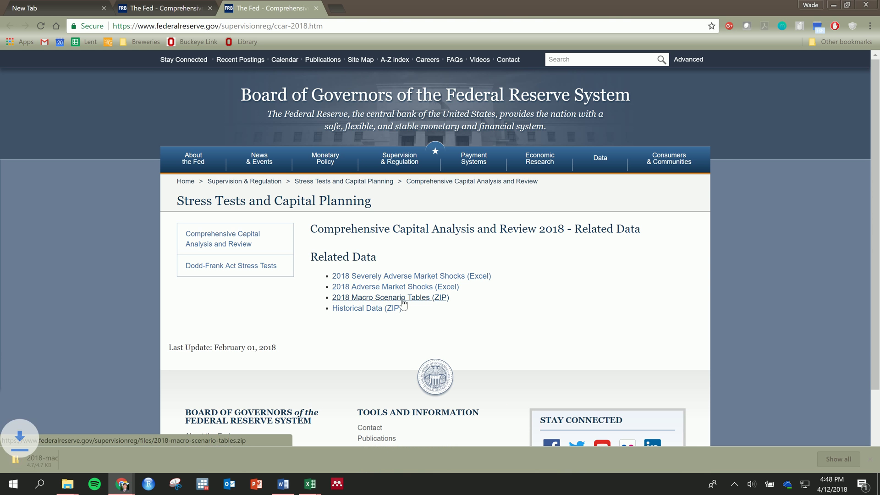
left_click(92, 459)
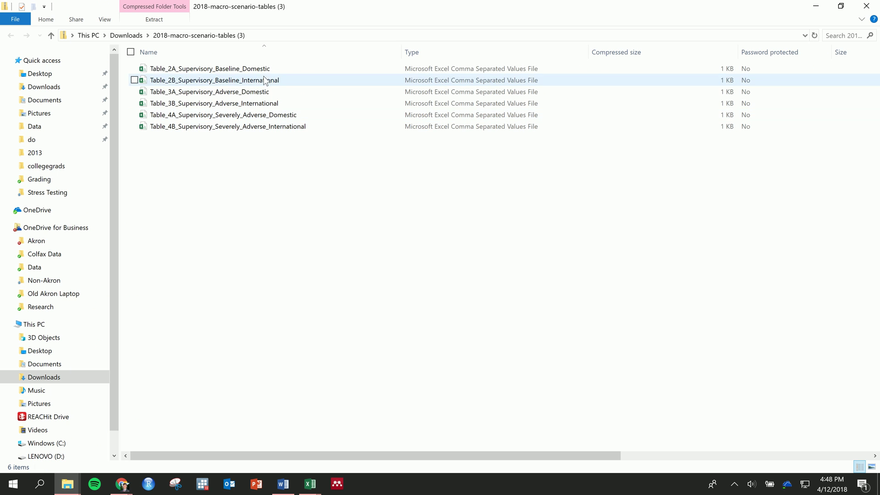
Identify the domestic baseline, adverse and severely adverse scenario tables in the archive
left_click(266, 68)
left_click(259, 93)
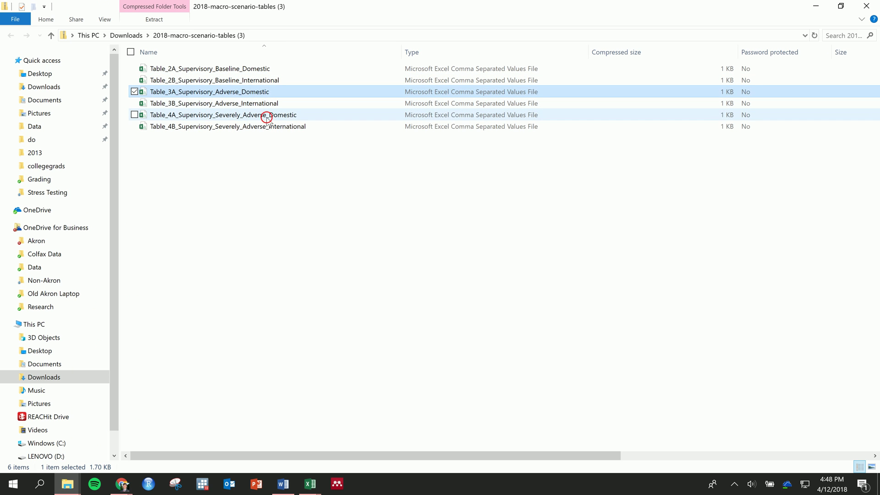
left_click(266, 117)
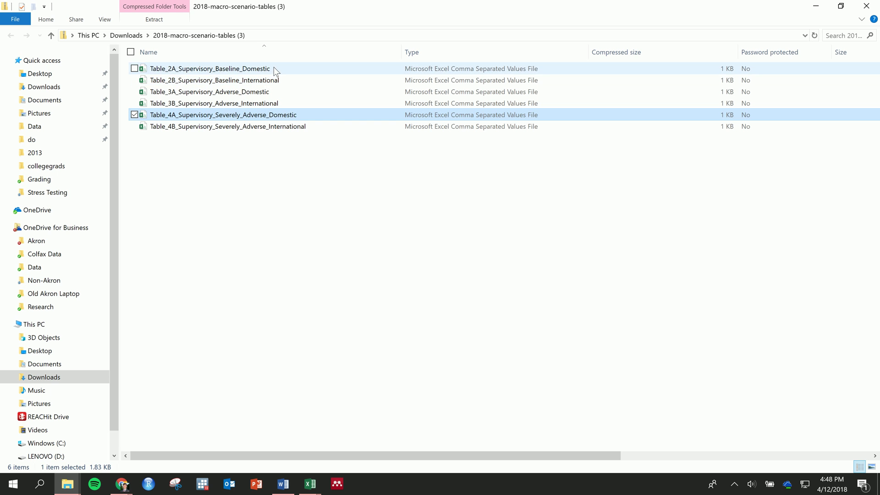
left_click(250, 73)
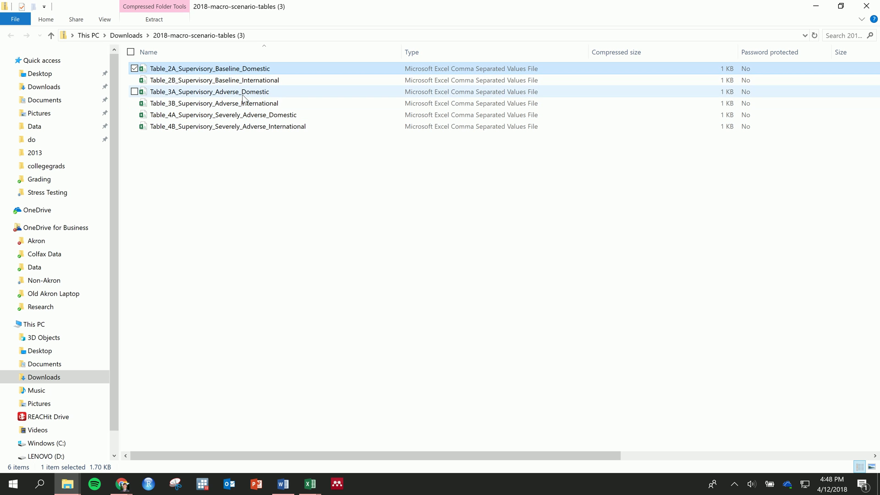
left_click(242, 94)
left_click(263, 119)
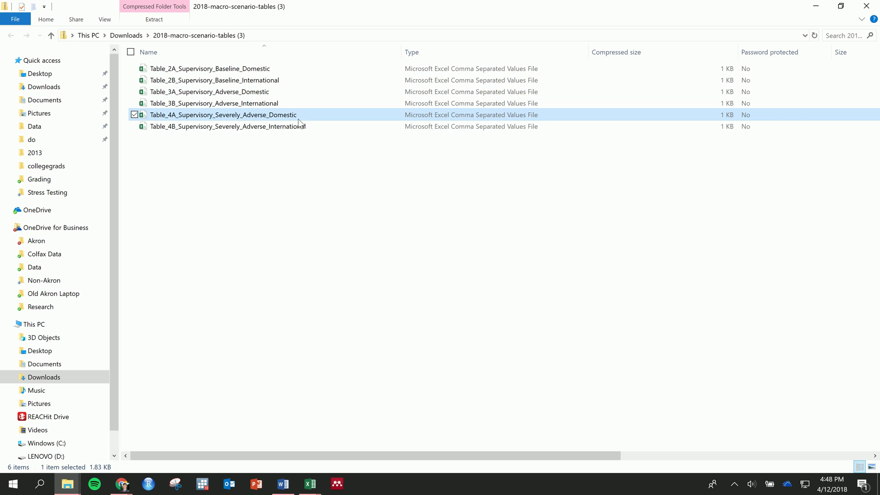
Try to open Table_2A_Supervisory_Baseline_Domestic from the archive, and view the copy already open in Excel
double_click(268, 70)
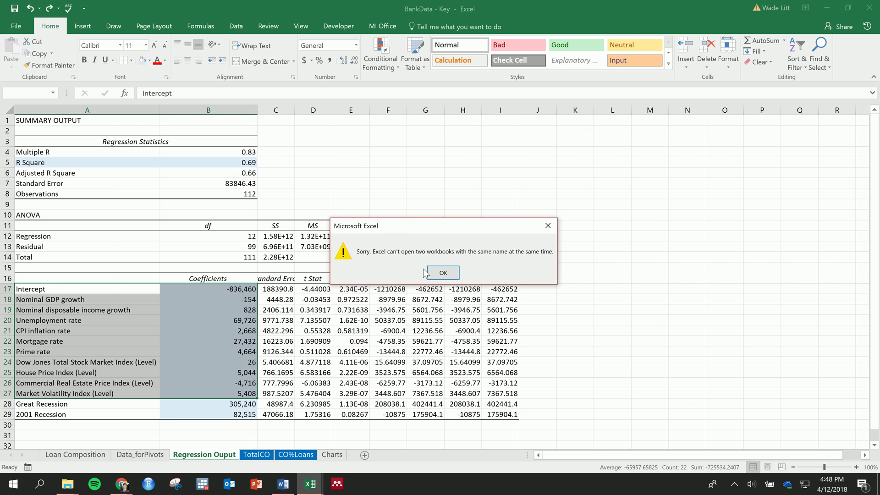
left_click(443, 273)
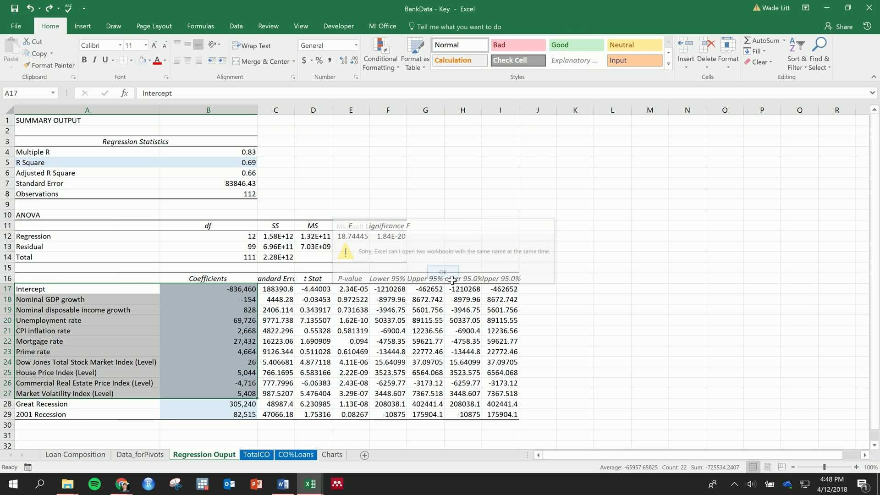
left_click(456, 216)
key("alt+Tab")
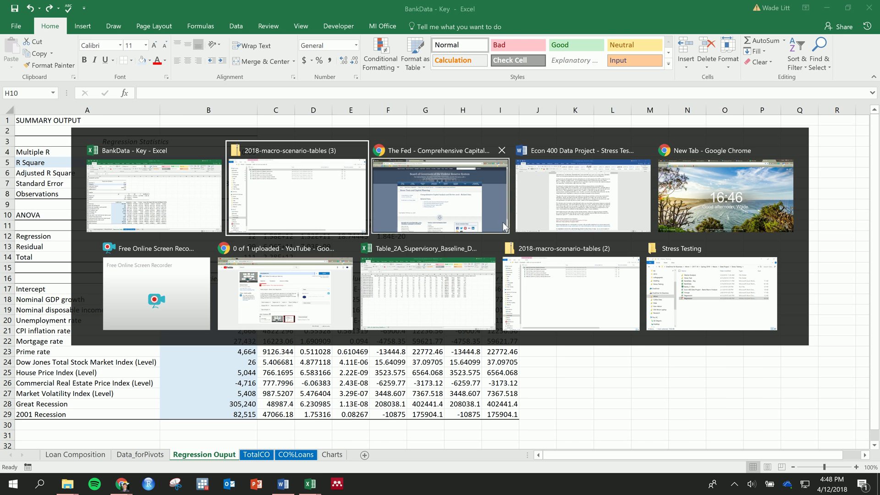
left_click(447, 295)
left_click(332, 298)
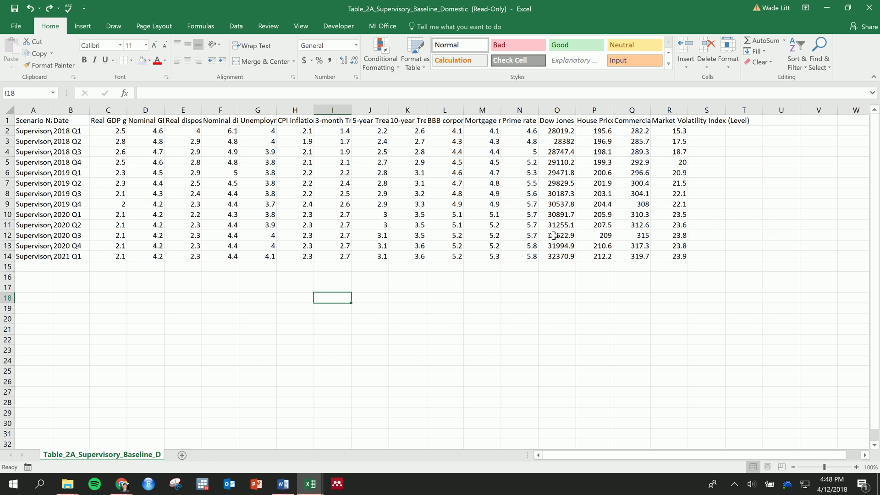
Close the baseline workbook and open Table_4A_Supervisory_Severely_Adverse_Domestic from the downloaded archive
left_click(871, 13)
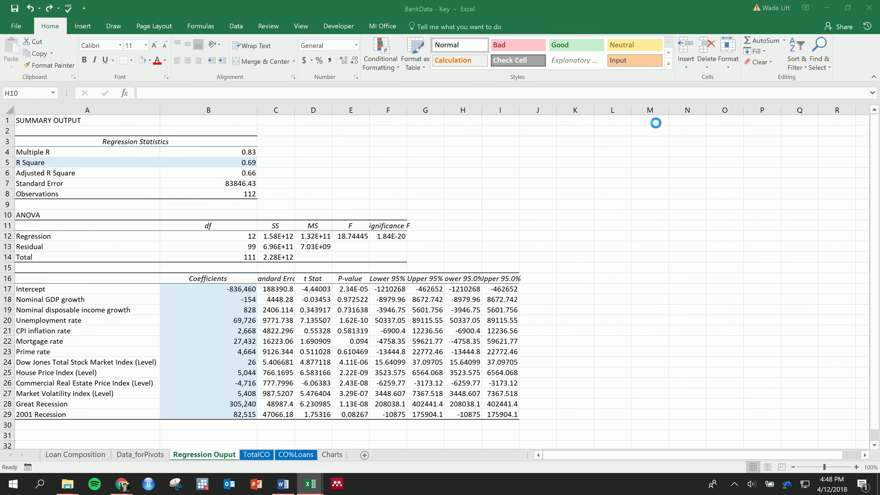
key("alt+Tab")
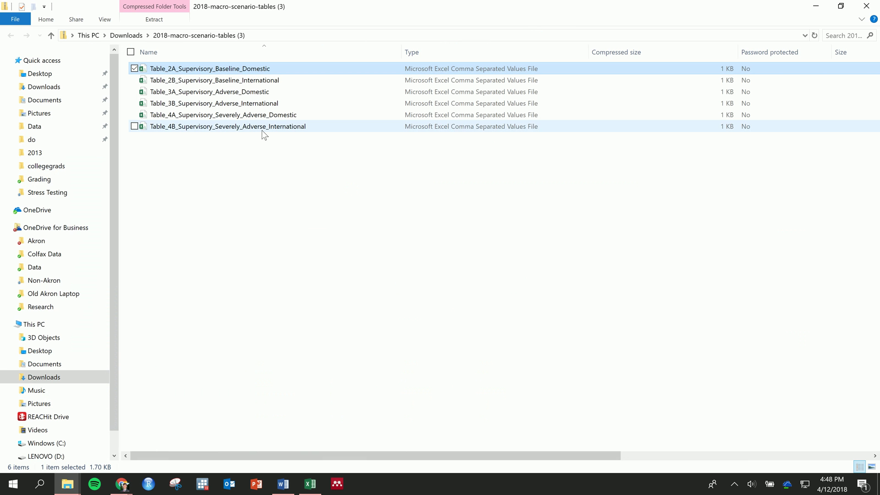
double_click(263, 115)
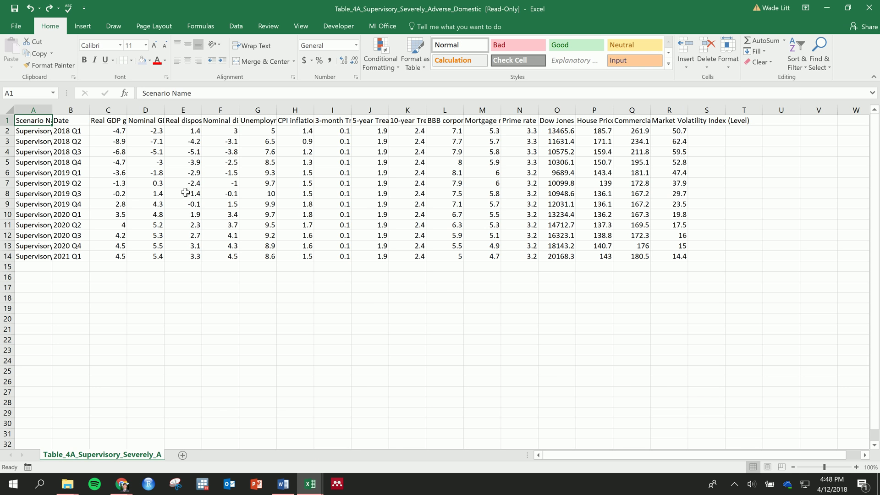
Switch to the BankData workbook and review the recent unemployment rates from 2016Q4 to 2017Q4 on the TotalCO sheet
key("alt+Tab")
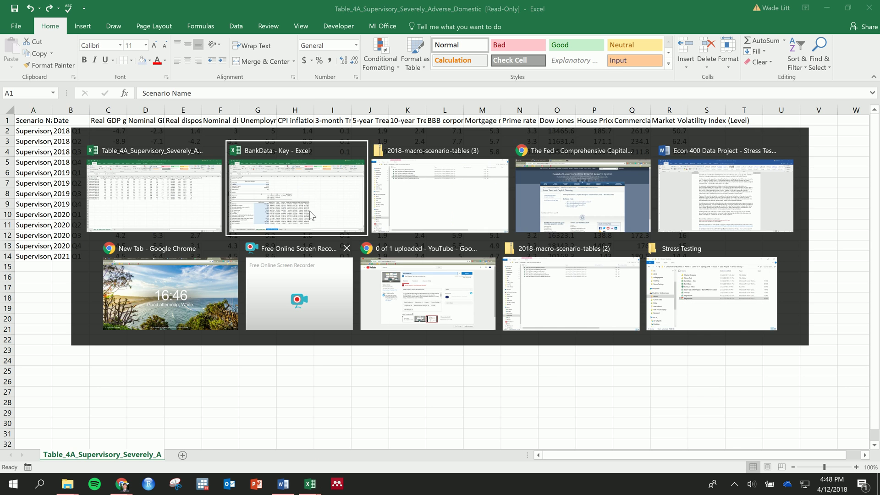
left_click(255, 456)
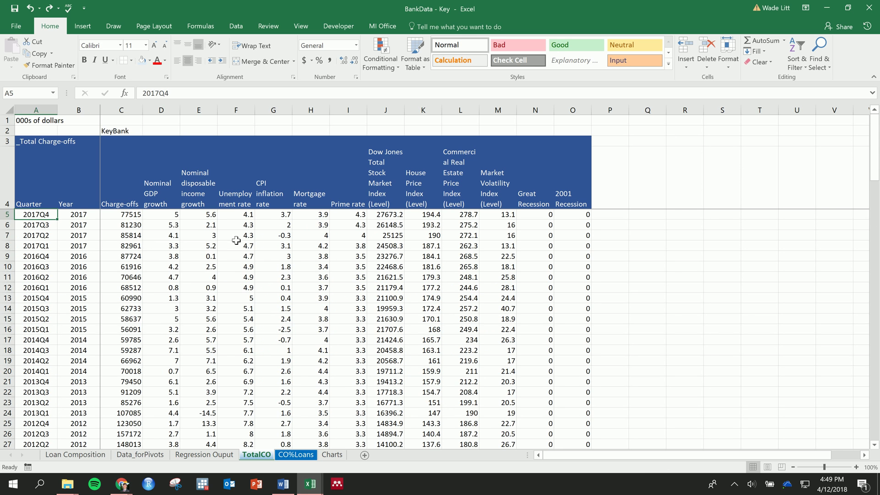
left_click_drag(236, 238, 237, 247)
scroll(237, 248, "down", 7)
scroll(237, 248, "up", 7)
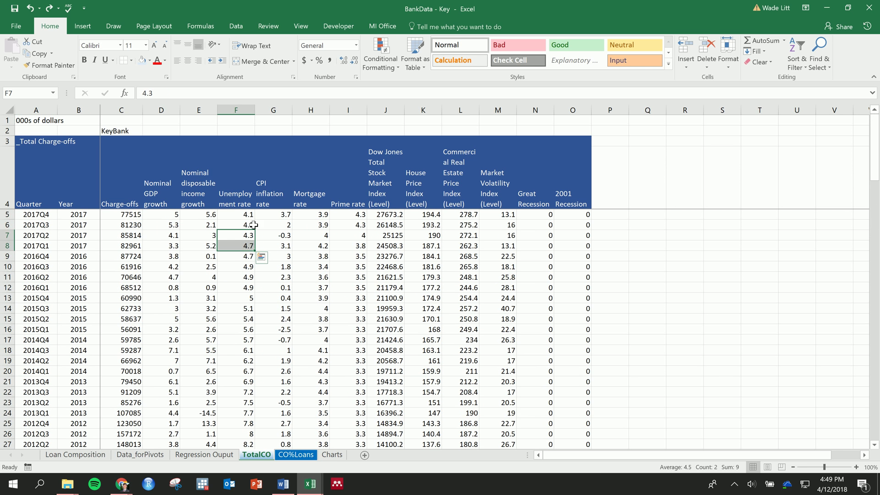
left_click_drag(236, 214, 247, 257)
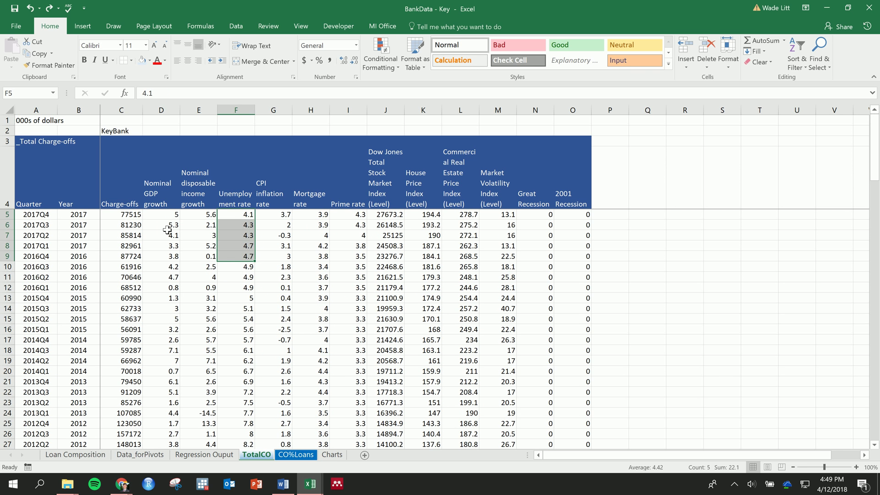
left_click_drag(246, 217, 249, 247)
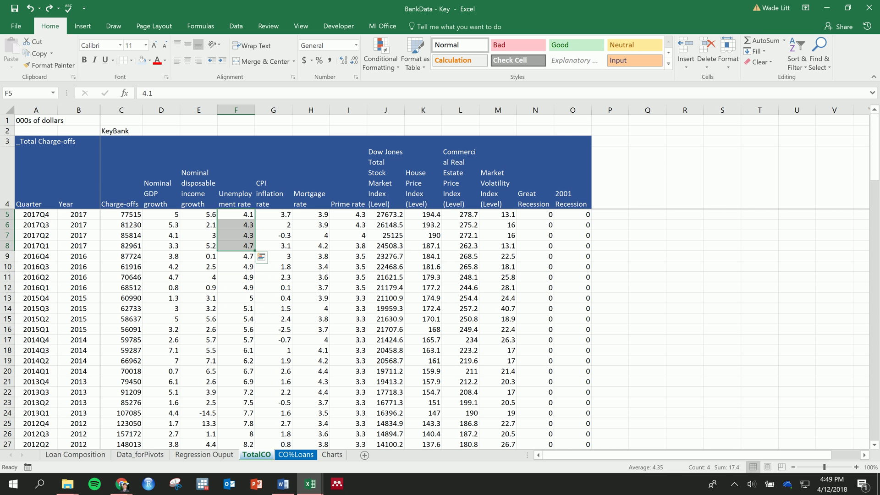
Return to the severely adverse table and examine its projected unemployment rates for 2018 Q1 through 2021 Q1
key("alt+Tab")
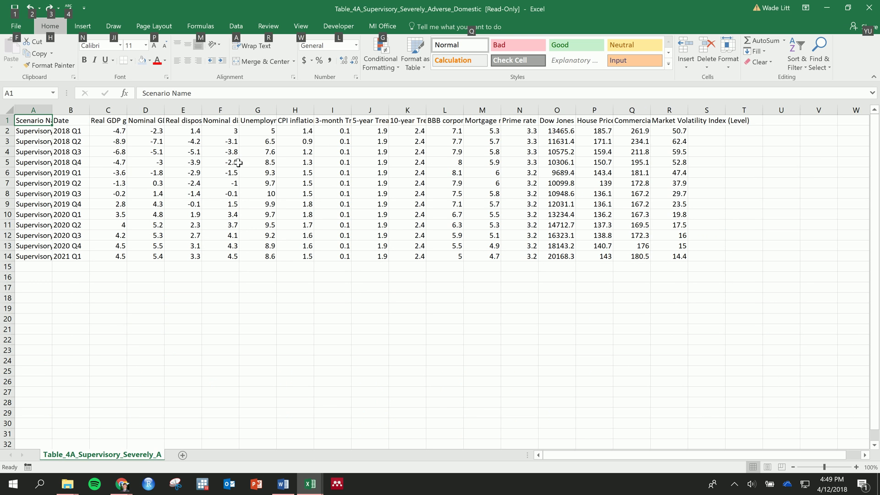
left_click_drag(271, 134, 272, 197)
left_click_drag(76, 131, 69, 257)
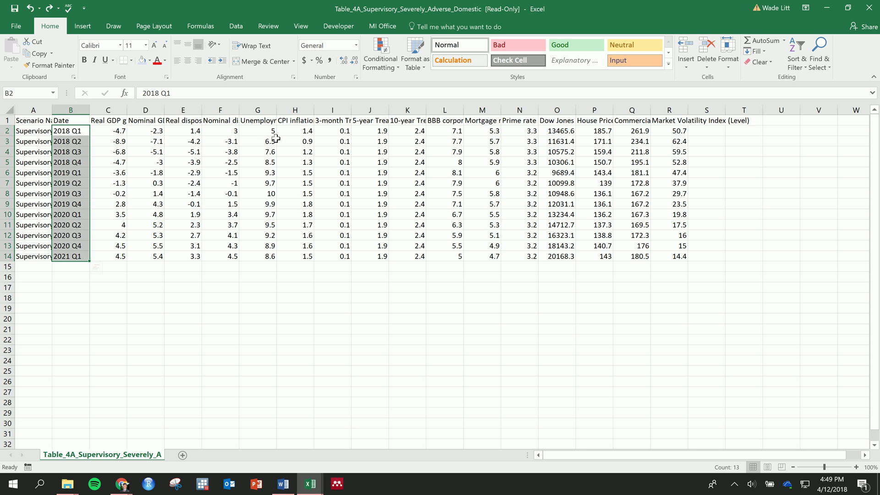
left_click_drag(266, 135, 263, 251)
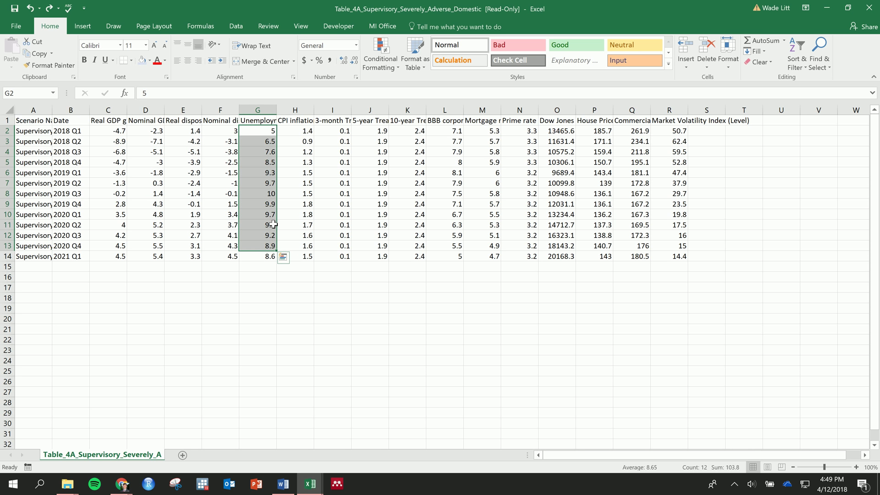
left_click_drag(271, 196, 270, 257)
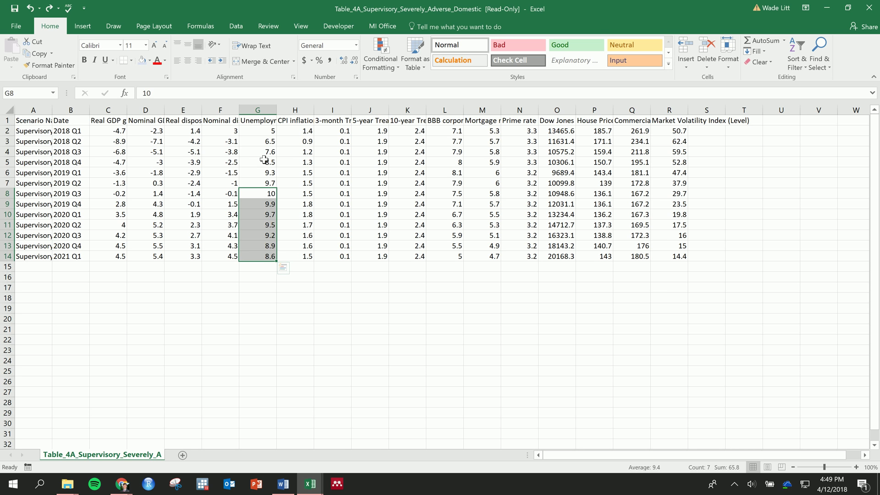
Review the projected macro variables, and delete the Real GDP growth and Real disposable income growth columns from the severely adverse table
left_click_drag(258, 121, 266, 235)
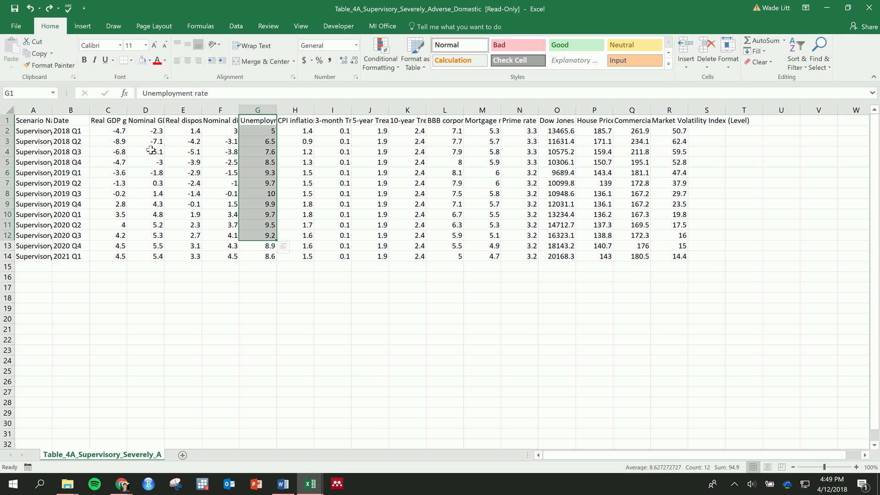
left_click_drag(117, 123, 121, 219)
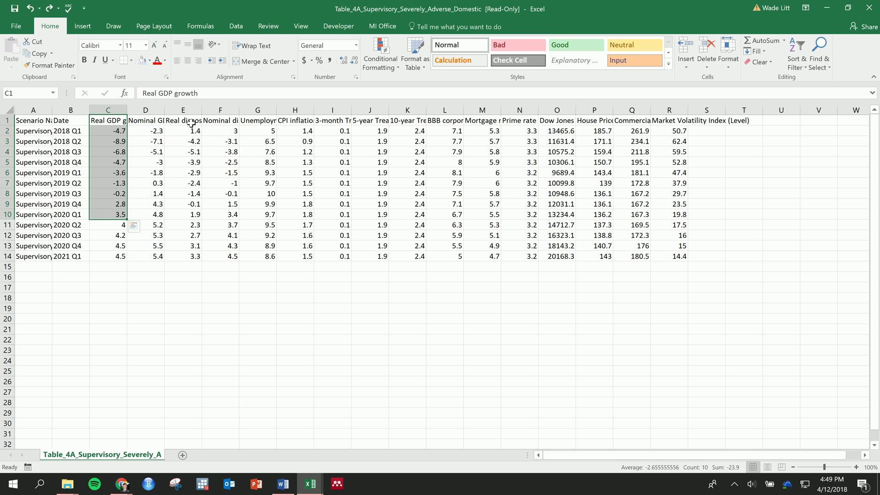
left_click_drag(112, 124, 675, 258)
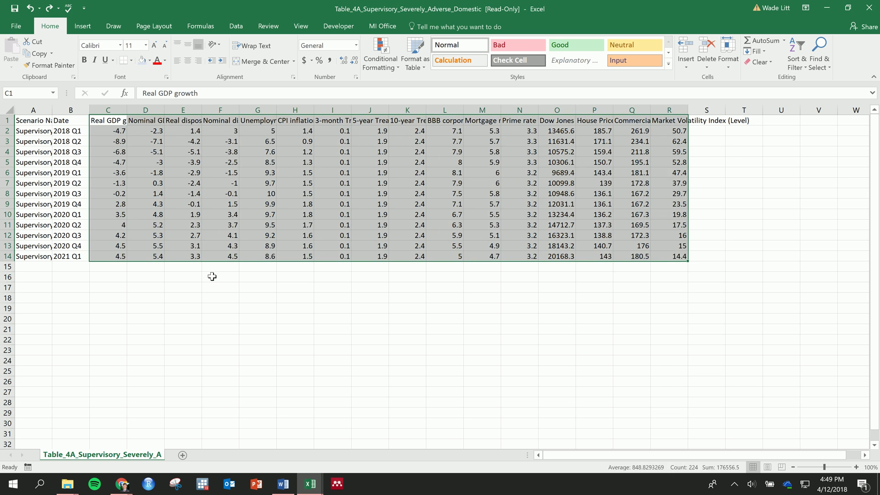
left_click(220, 277)
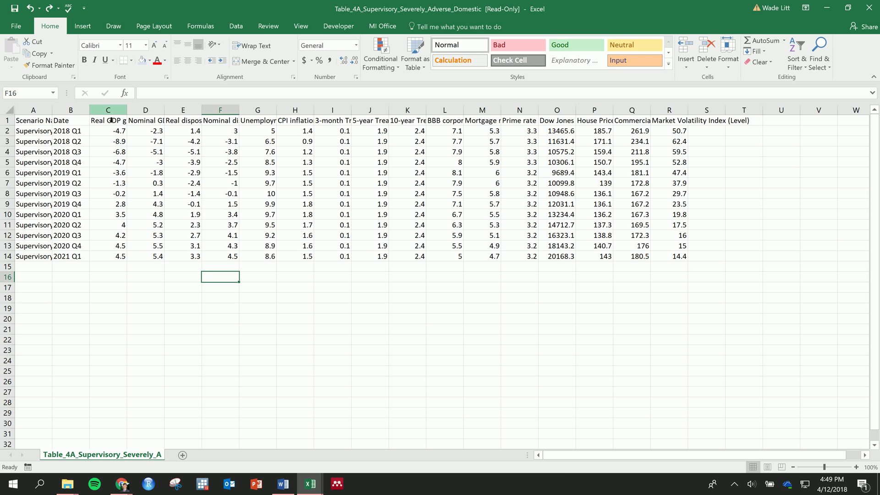
right_click(110, 109)
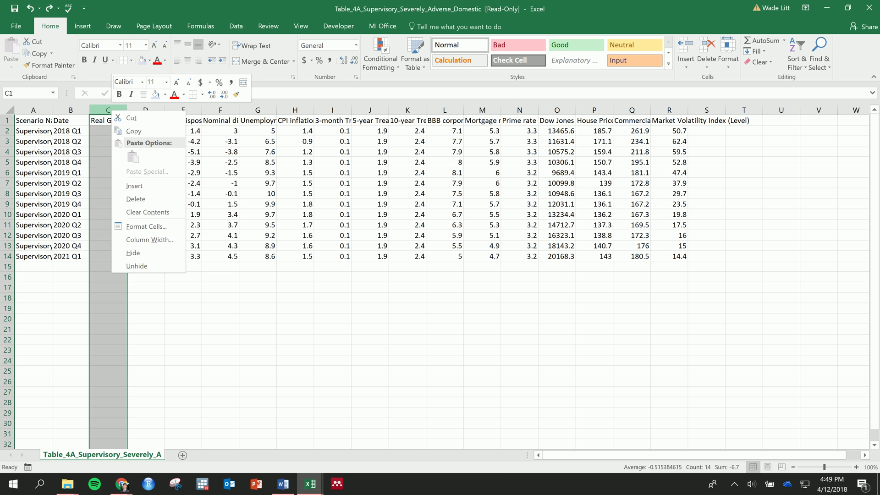
key("Escape")
left_click(145, 110)
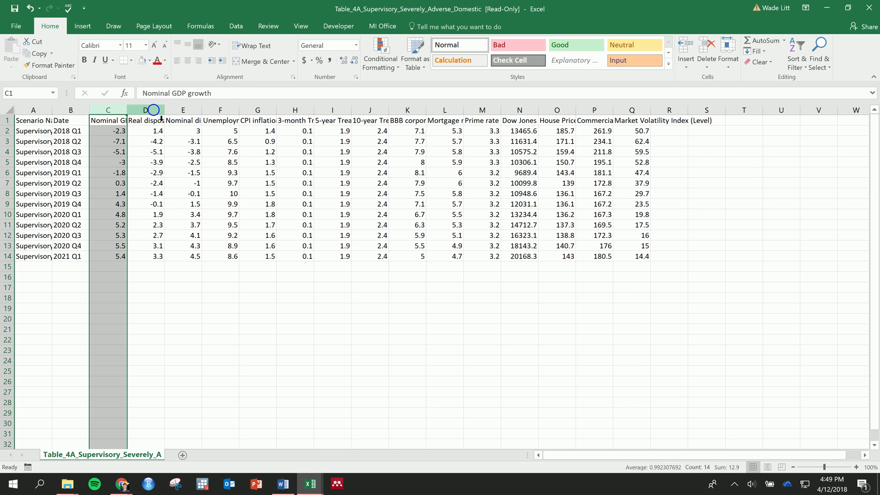
key("ctrl+minus")
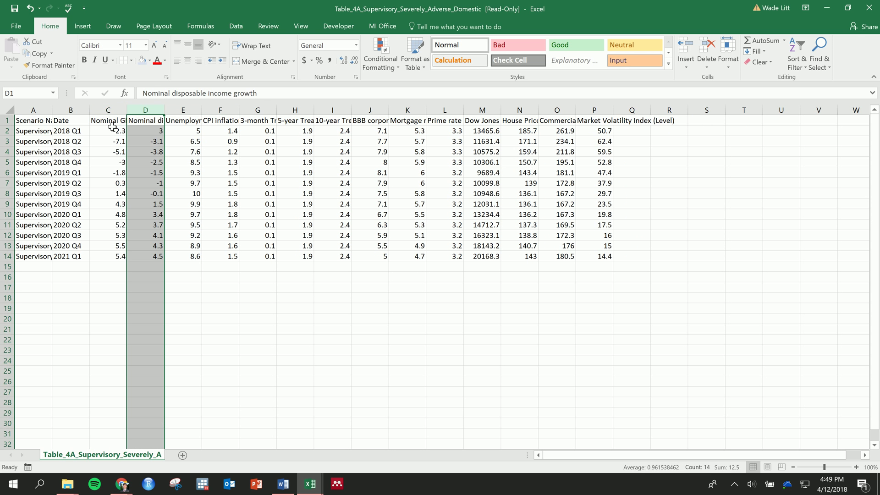
Wrap the text of the header row so the full variable names can be read
left_click(7, 120)
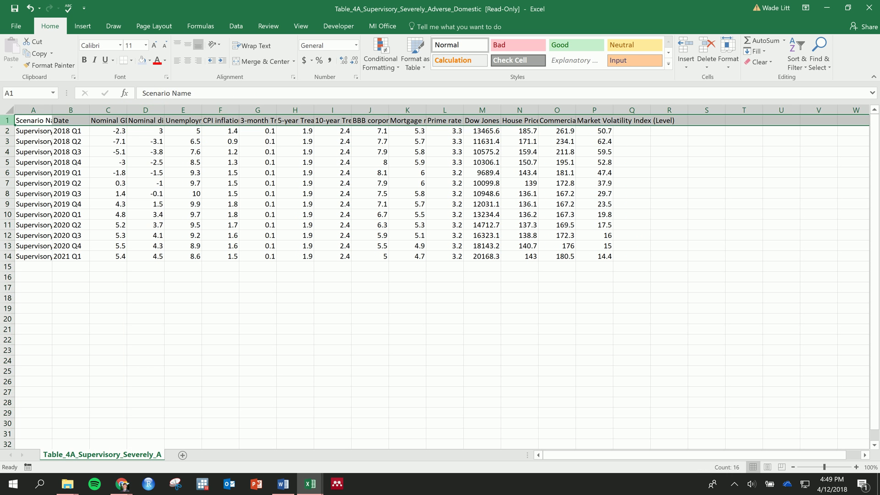
left_click(252, 46)
left_click_drag(97, 158, 220, 158)
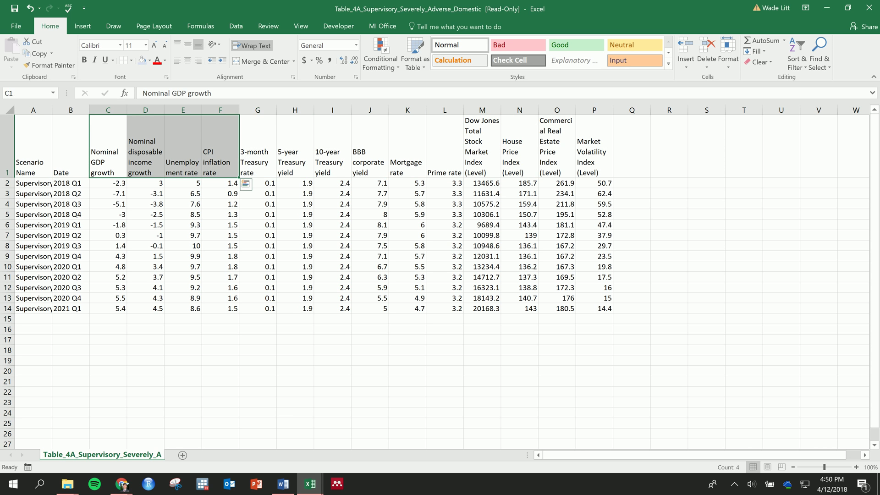
Delete the 3-month, 5-year and 10-year Treasury columns and the BBB corporate yield column from the severely adverse table
left_click_drag(257, 110, 370, 110)
right_click(371, 110)
left_click(387, 193)
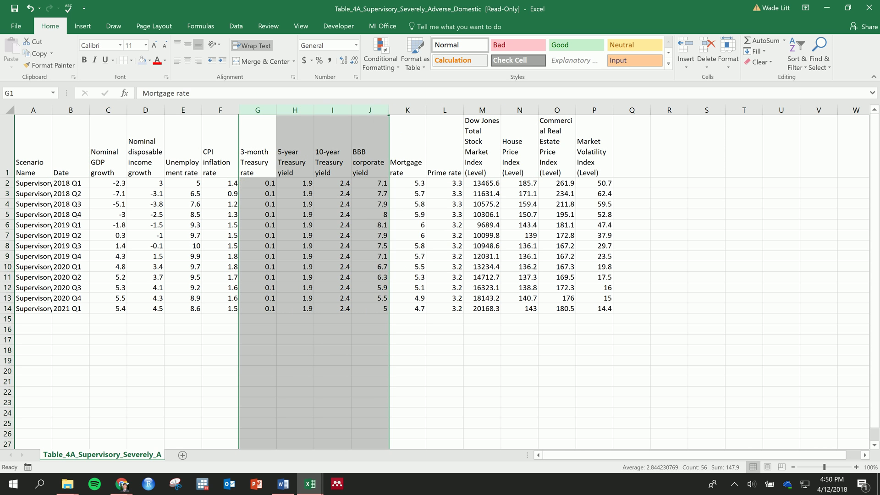
left_click_drag(98, 163, 449, 164)
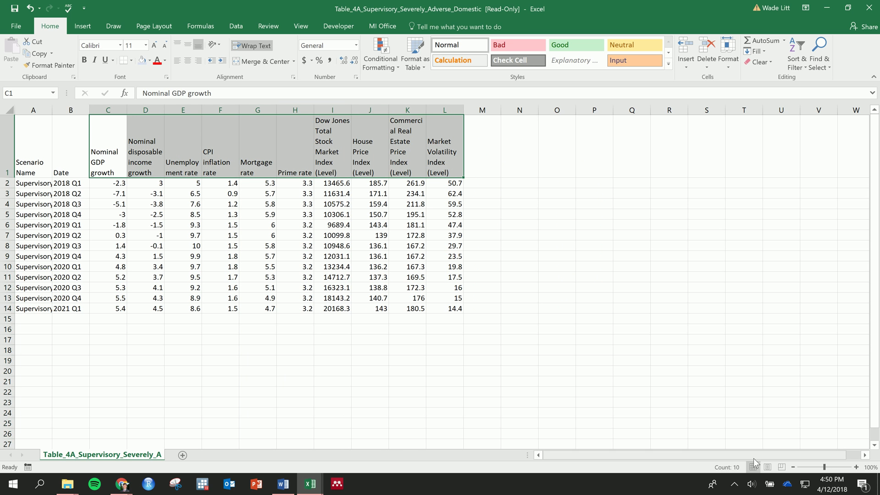
left_click(173, 246)
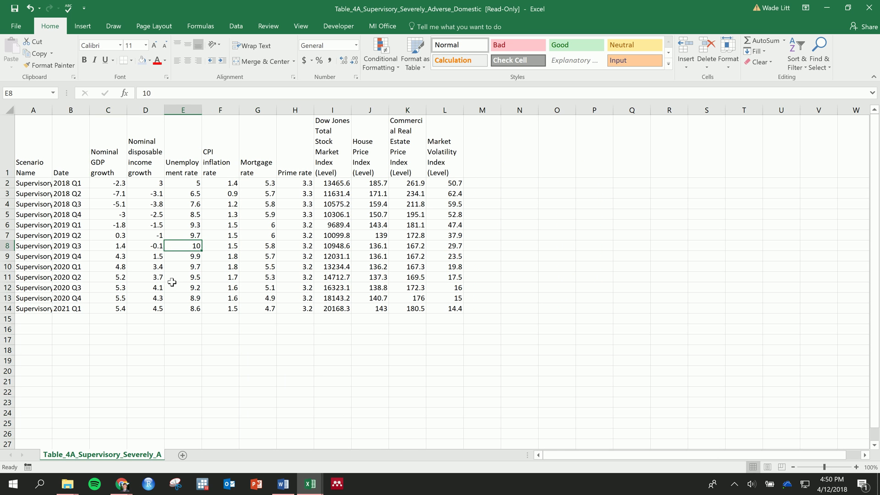
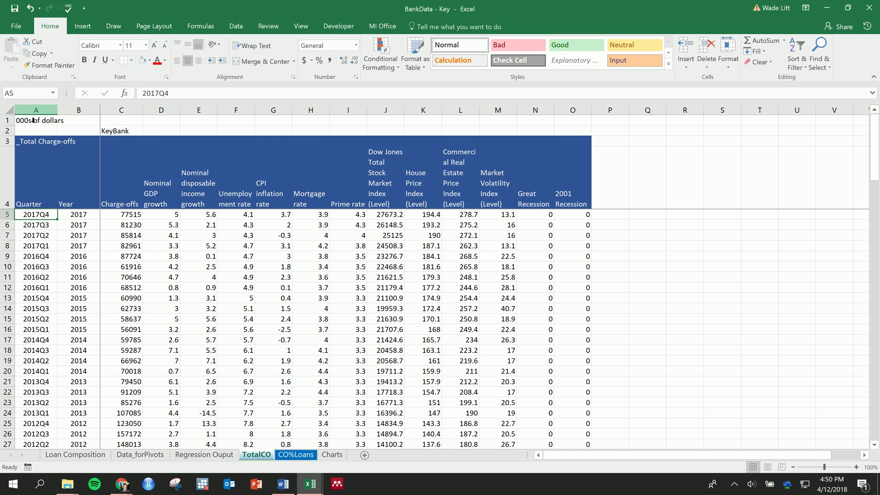
On the TotalCO sheet of BankData, insert a column before Quarter and number the data rows 1, 2 and onward down to the last quarter
right_click(27, 110)
left_click(62, 188)
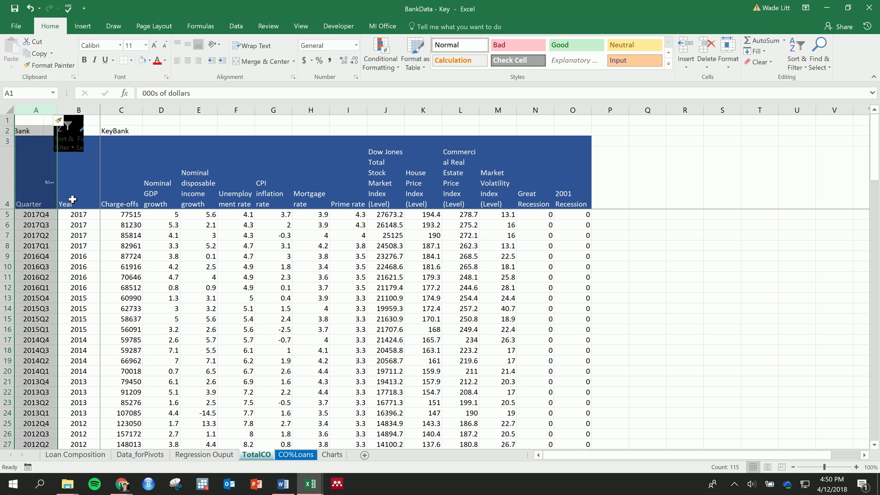
left_click(32, 192)
key("Down")
type("1")
key("Return")
type("2")
key("Return")
left_click_drag(46, 212, 46, 224)
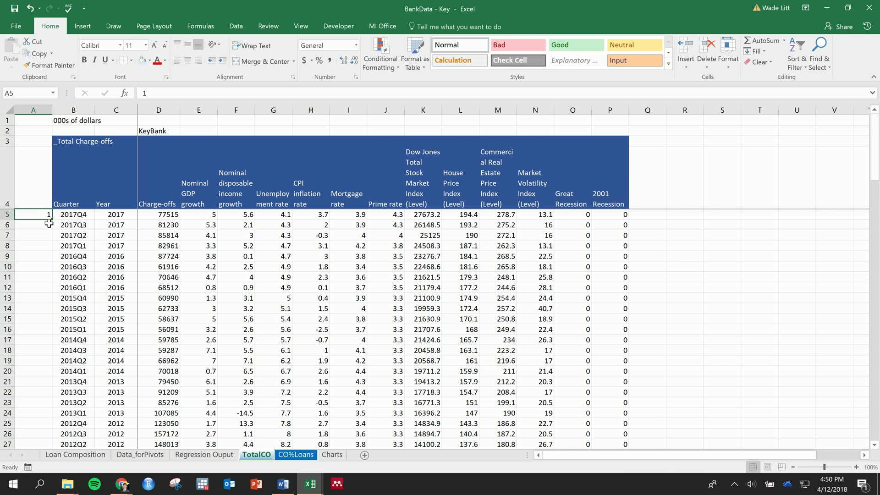
double_click(52, 230)
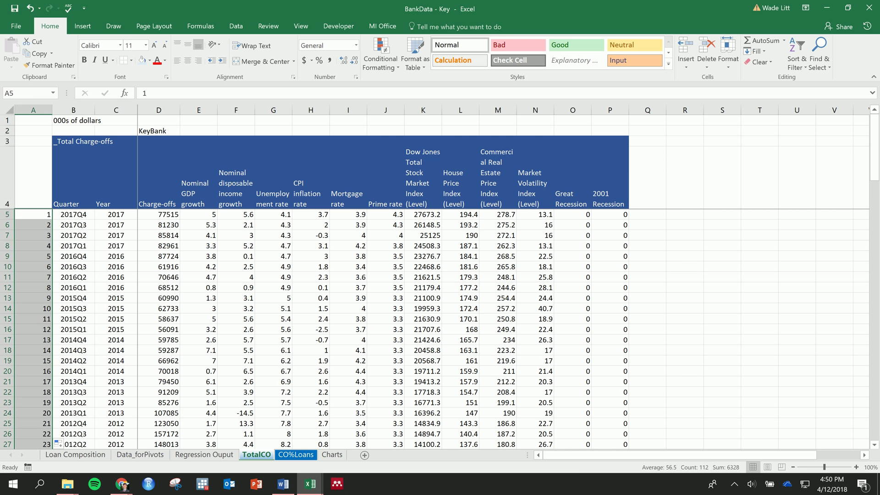
Add filters to the TotalCO table from header row 4 down and sort it by the numbering column from largest to smallest
left_click_drag(37, 200, 607, 239)
key("ctrl+shift+Down")
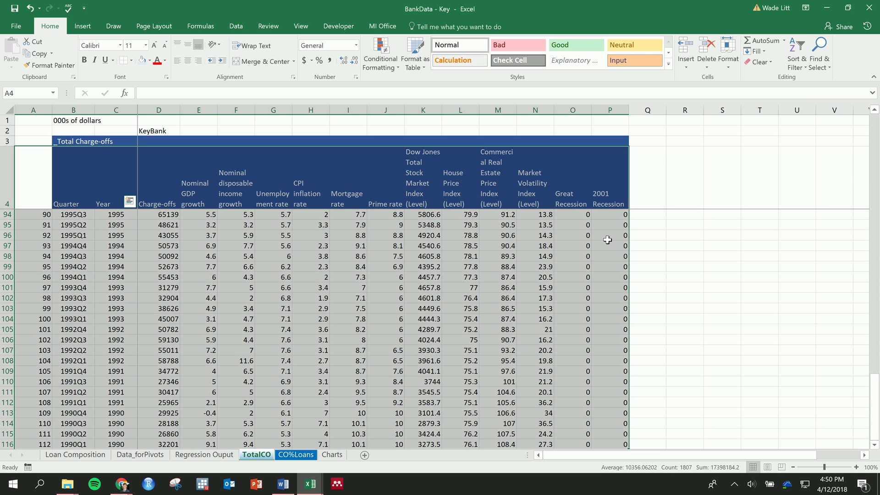
key("ctrl+shift+l")
left_click(801, 74)
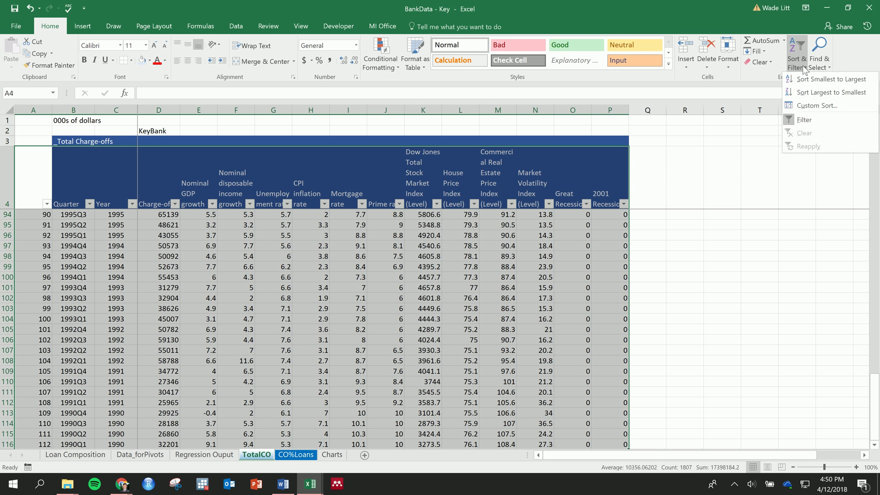
left_click(63, 202)
left_click(131, 203)
key("Escape")
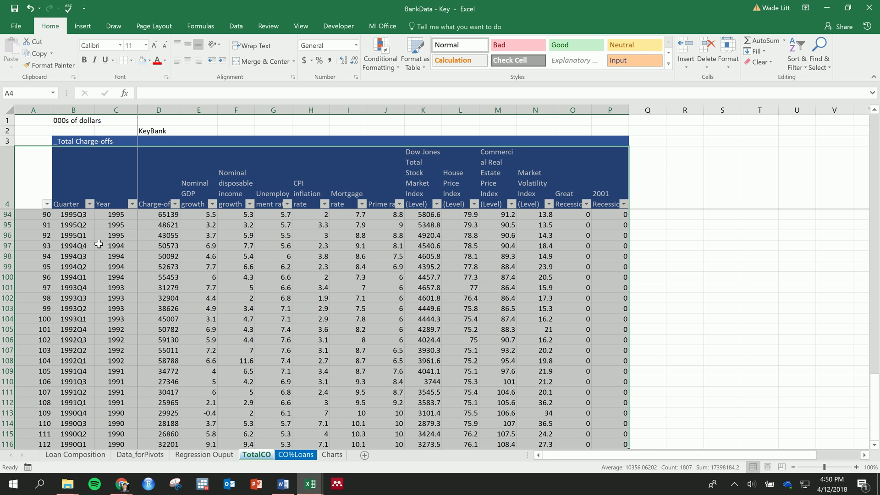
key("alt+h")
key("s")
key("o")
left_click(78, 215)
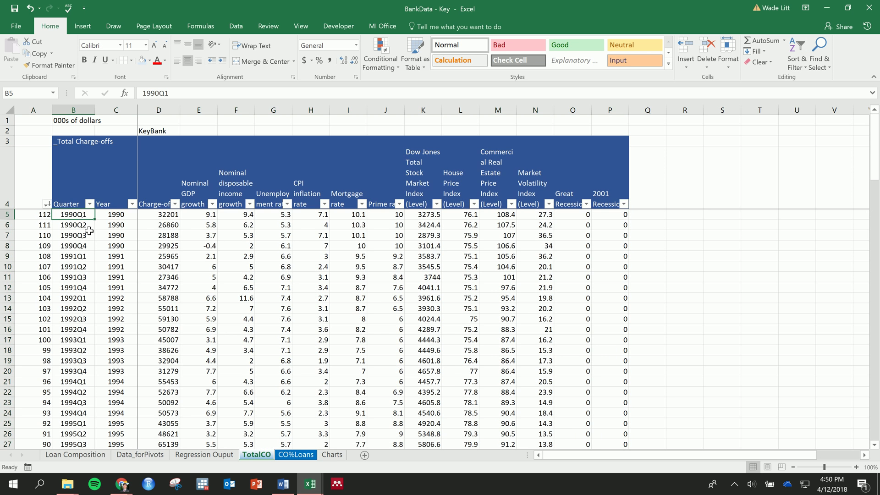
Copy B1:L14 from the severely adverse workbook and paste it below the 2017Q4 row of TotalCO, starting at B117
scroll(125, 295, "down", 20)
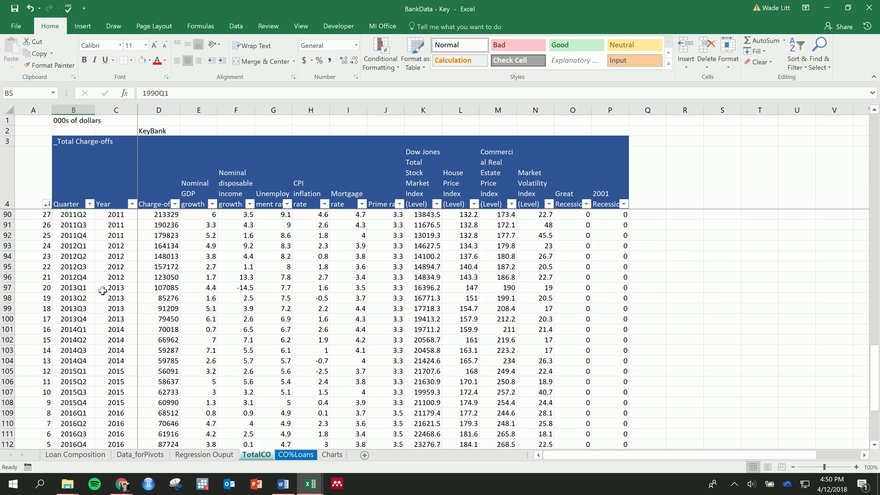
scroll(106, 303, "up", 7)
left_click_drag(82, 280, 113, 278)
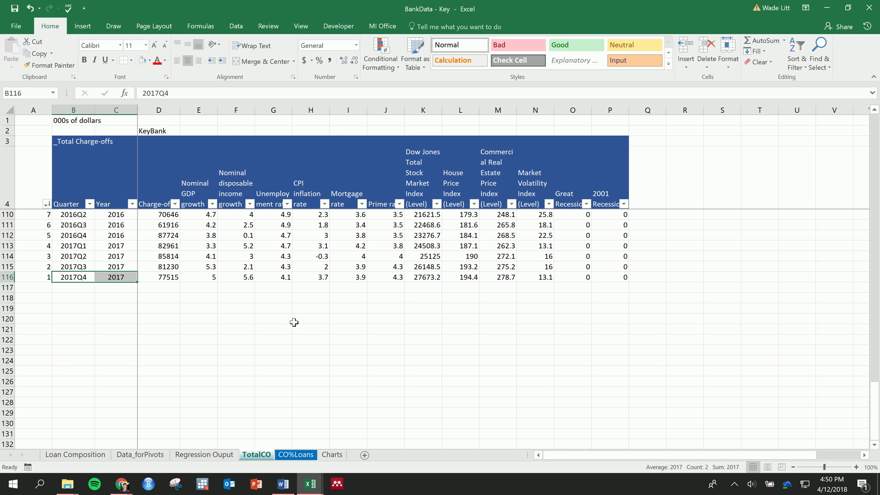
key("alt+Tab")
left_click_drag(64, 169, 459, 310)
key("ctrl+c")
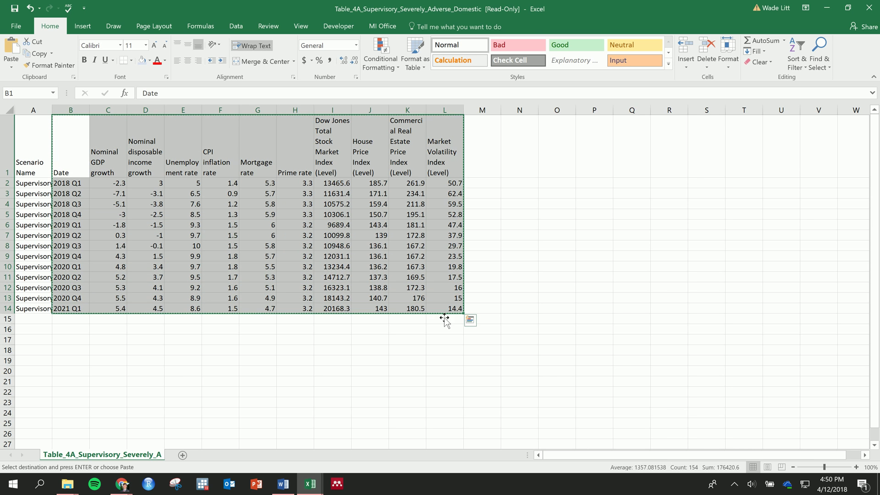
key("alt+Tab")
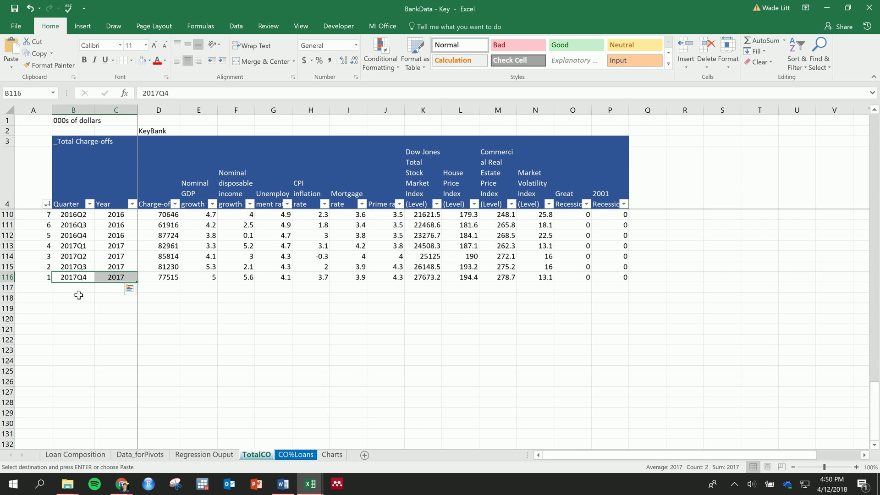
left_click(79, 290)
key("ctrl+v")
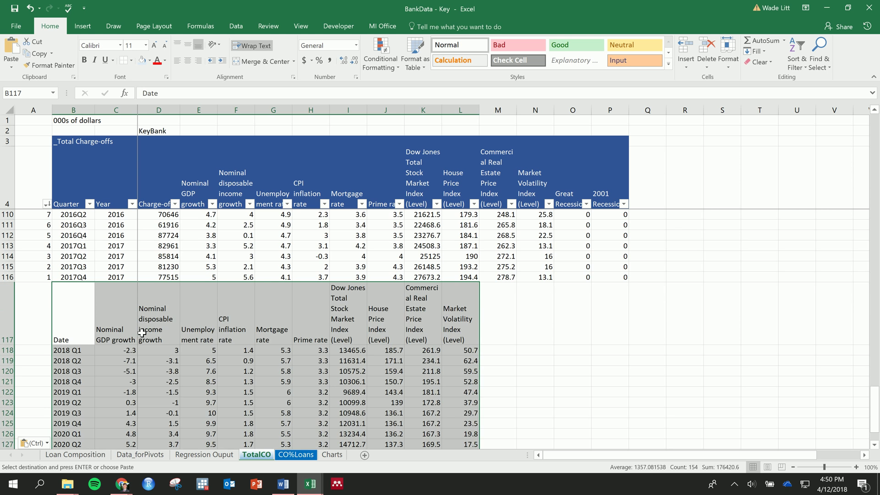
Move the pasted macro variables in C117:L130 so they start at E117, under the matching TotalCO columns
scroll(138, 330, "down", 2)
left_click_drag(116, 258, 461, 422)
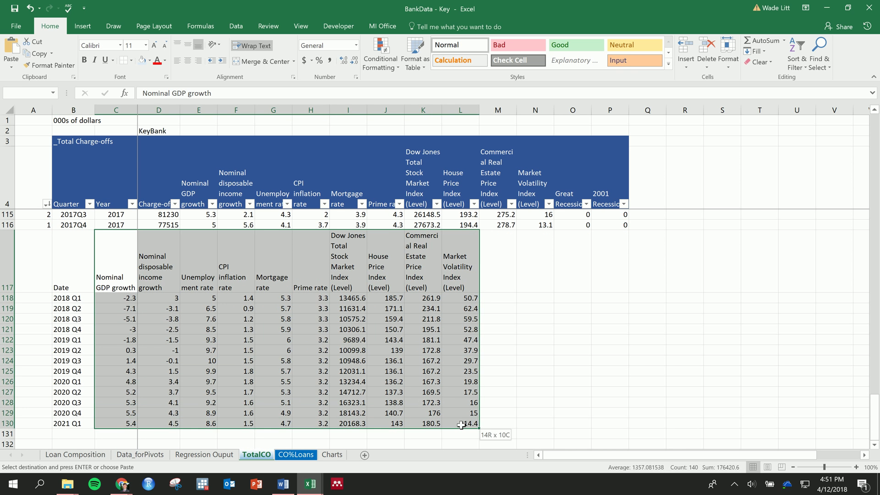
key("ctrl+c")
left_click(202, 266)
key("Return")
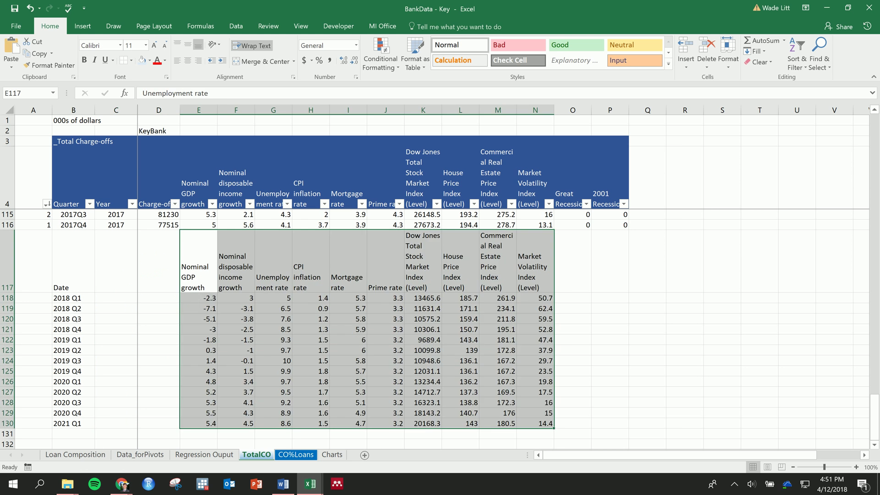
Compare the pasted headers with the table's own headers and delete the duplicate header row 117
left_click(232, 256)
left_click(238, 185)
left_click(274, 189)
left_click(430, 272)
key("ctrl+Up")
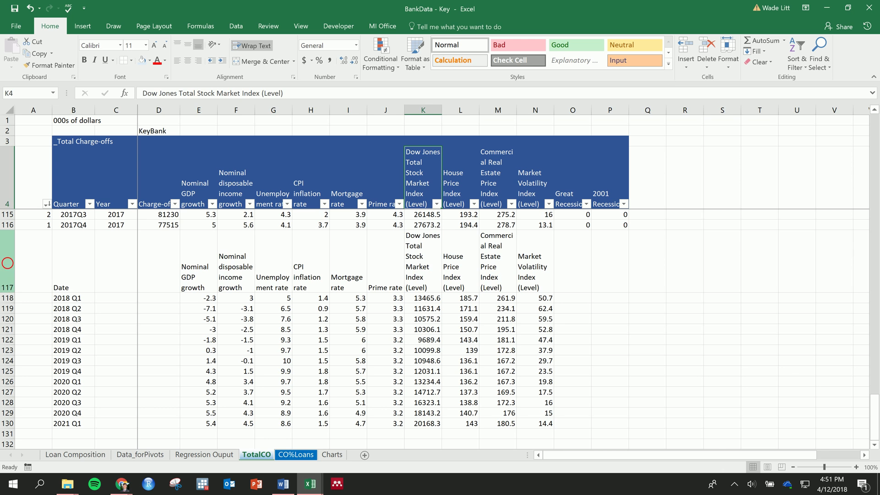
left_click(8, 263)
right_click(7, 263)
left_click(35, 359)
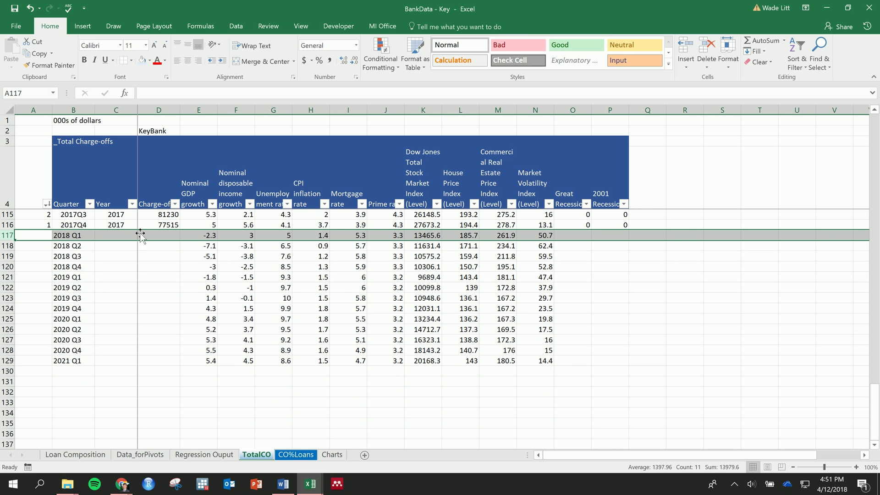
Fill the Year formula from C116 down to C129 for the projected quarters, and look over the scenario values
left_click(119, 226)
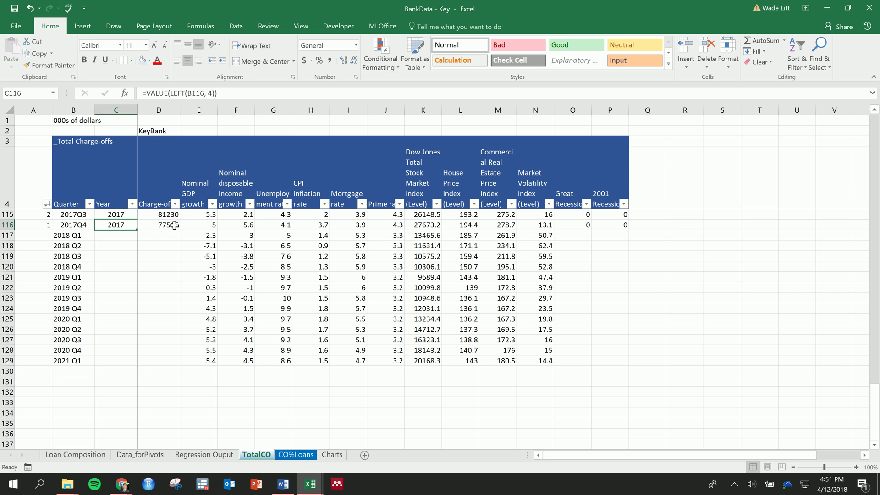
left_click_drag(141, 234, 128, 369)
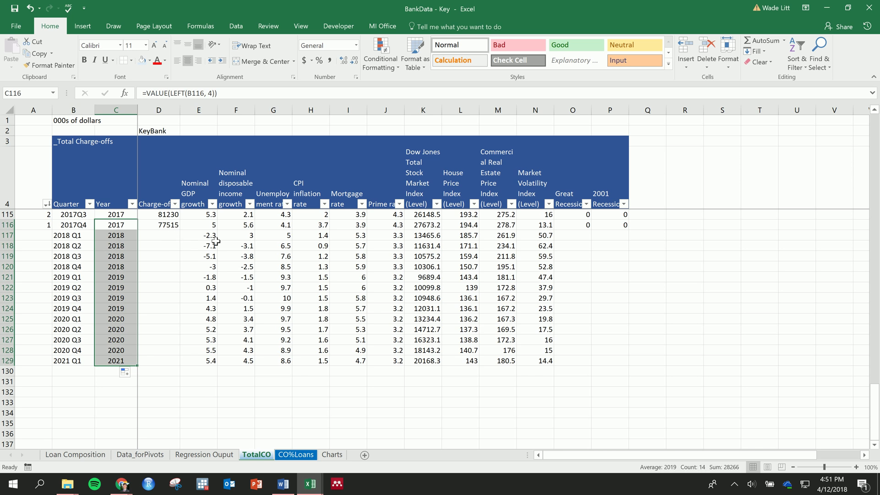
left_click_drag(212, 236, 541, 365)
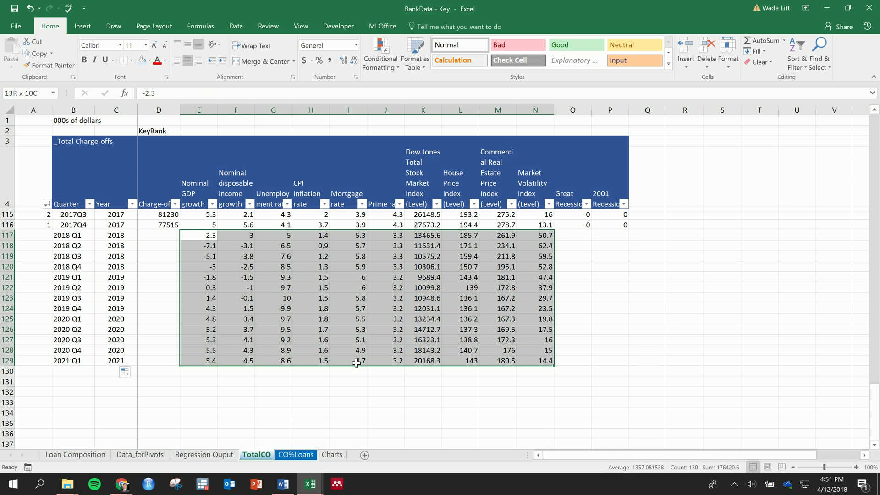
left_click_drag(116, 360, 124, 247)
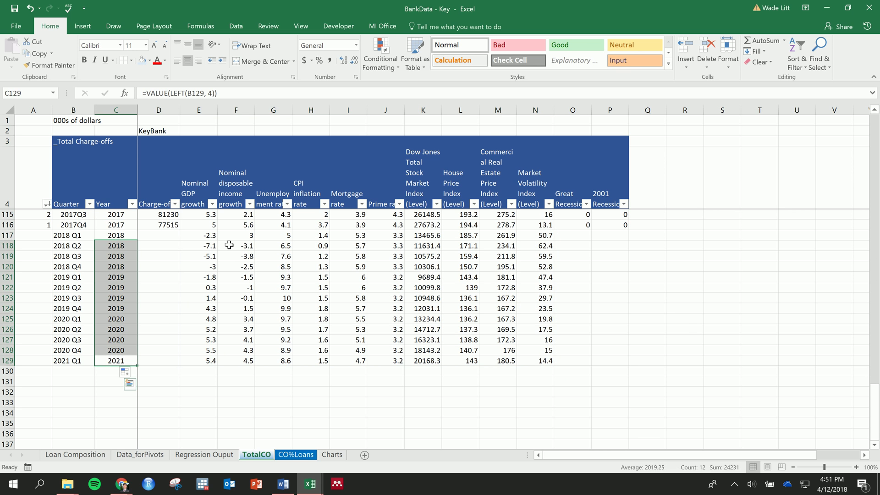
left_click_drag(182, 236, 169, 366)
left_click_drag(206, 237, 504, 362)
Enter 0 for Great Recession and 2001 Recession in row 117 and fill both columns down to row 129
left_click(574, 237)
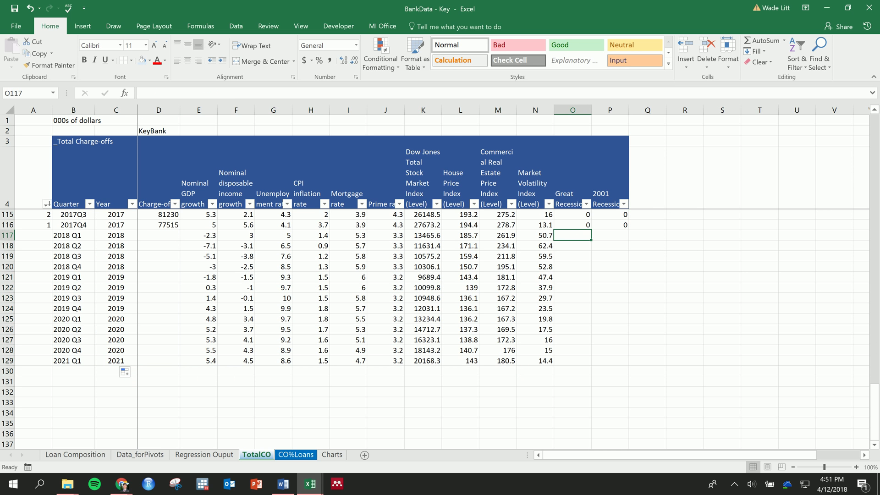
type("0")
key("Tab")
type("0")
key("Tab")
left_click_drag(582, 239, 633, 372)
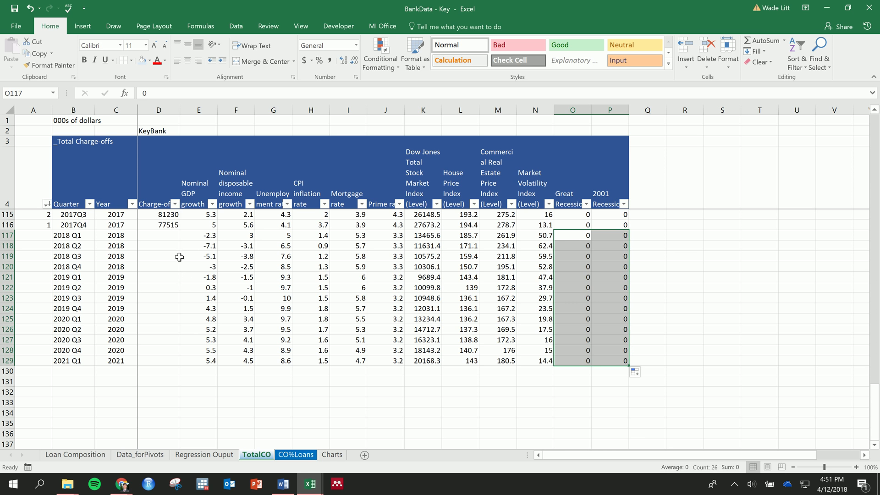
Compare the scenario block E117:P129 on TotalCO with the coefficients in B17:B29 on the Regression Ouput sheet
left_click_drag(205, 238, 623, 362)
left_click(204, 454)
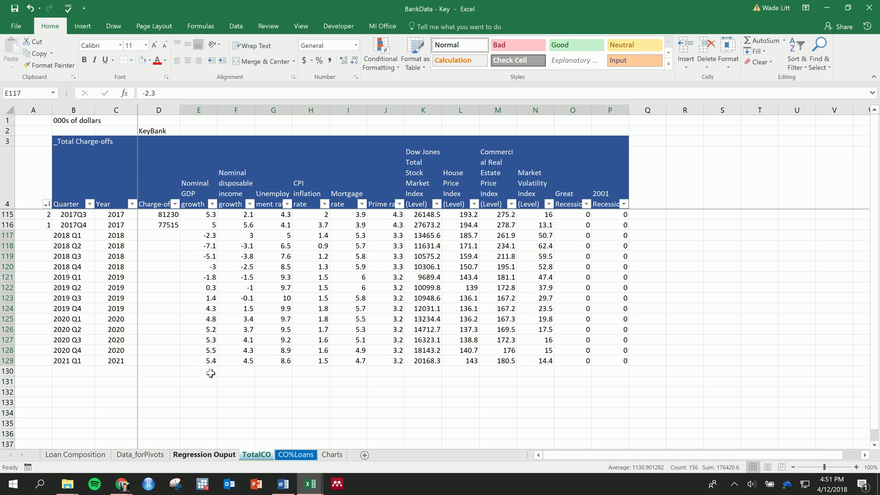
left_click_drag(235, 290, 235, 415)
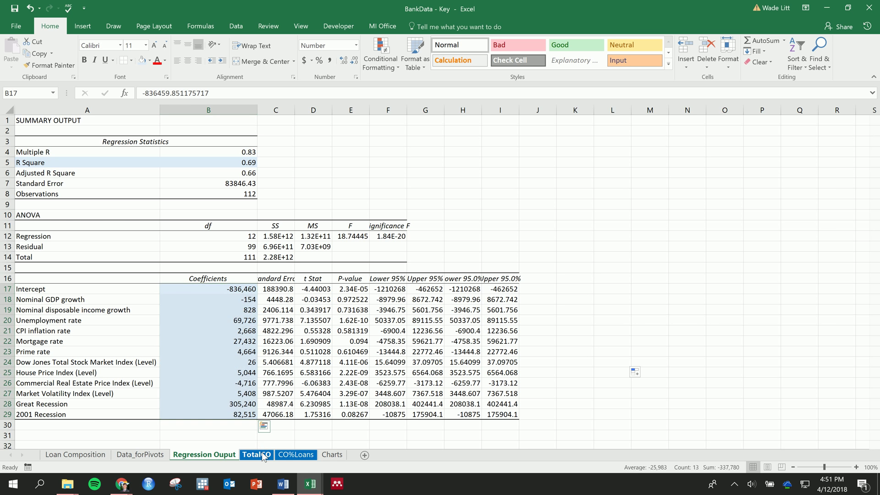
Review the projected macro values on TotalCO, going across the 2018 Q1 row from Nominal GDP growth to 2001 Recession
left_click(257, 454)
left_click_drag(207, 234, 621, 373)
left_click(209, 235)
key("Right")
key("Right")
key("Right")
key("Right")
key("Right")
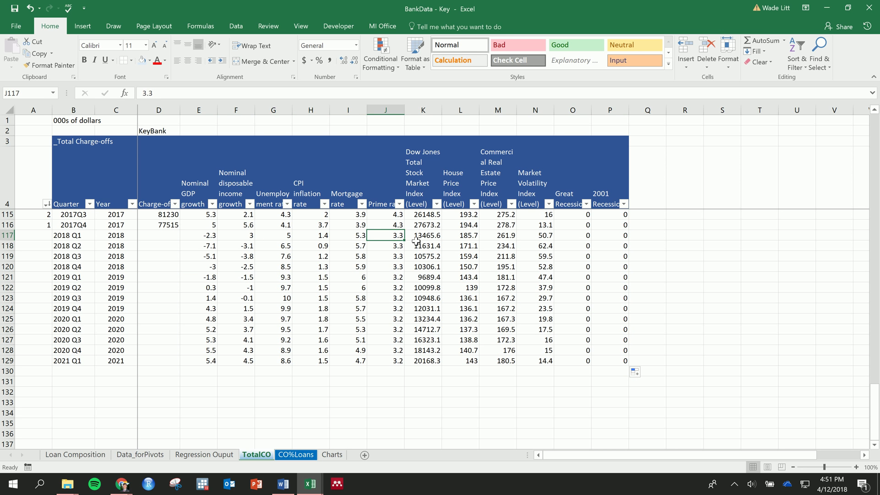
left_click(178, 229)
left_click(173, 237)
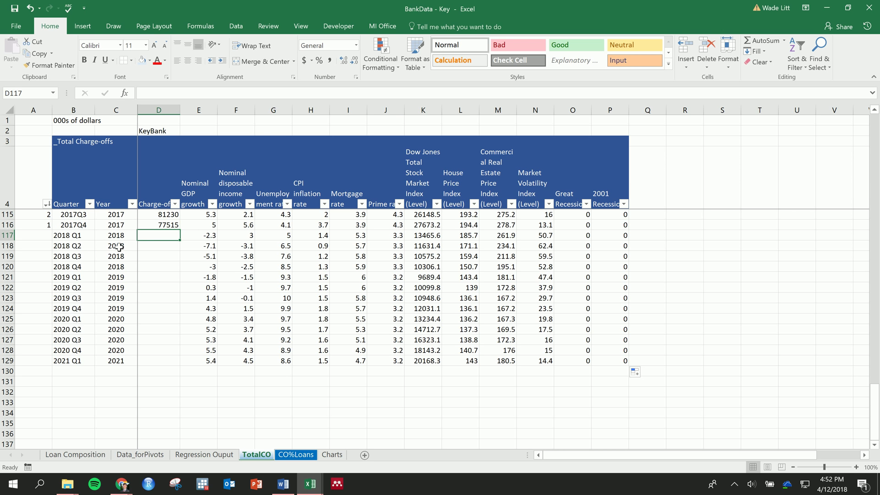
key("Right")
key("ctrl+shift+Right")
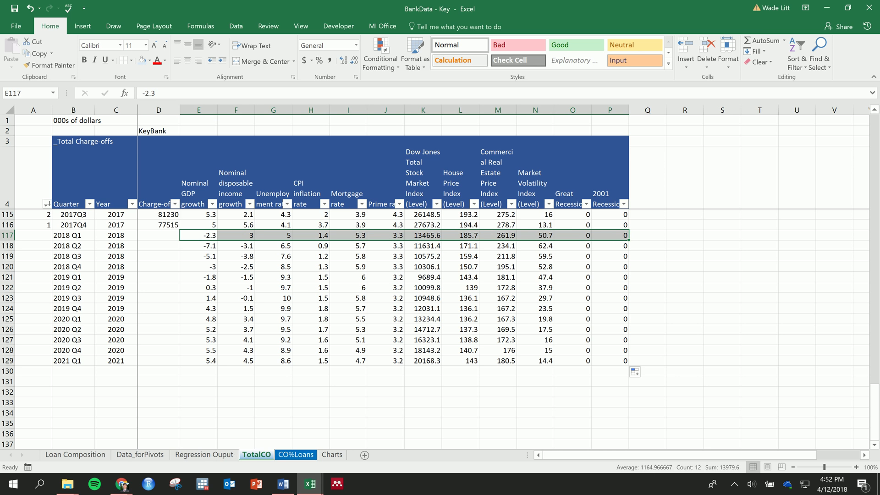
Copy the coefficients B17:B29 from the Regression Ouput sheet and return to TotalCO
left_click(204, 455)
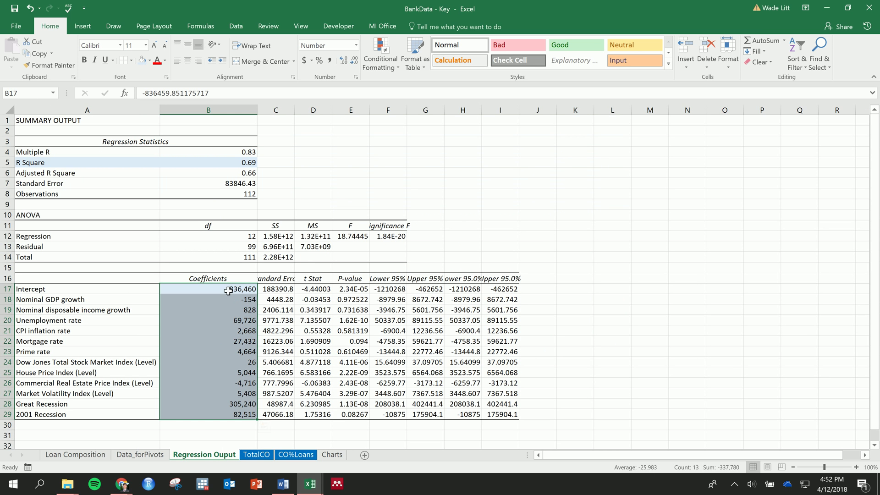
left_click_drag(232, 292, 233, 414)
key("ctrl+c")
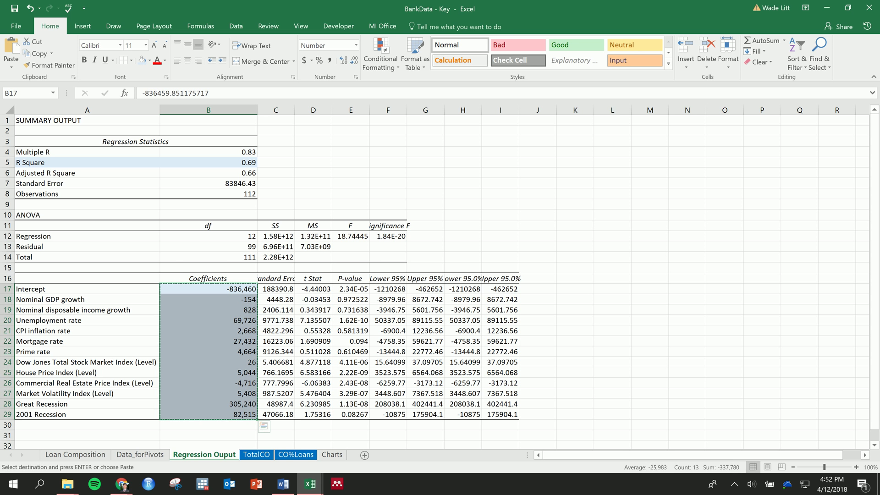
key("alt+Tab")
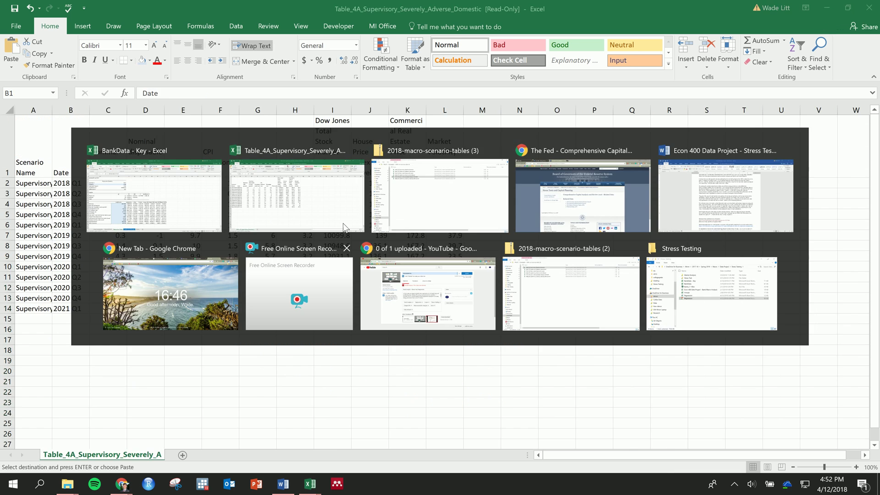
key("alt+Tab")
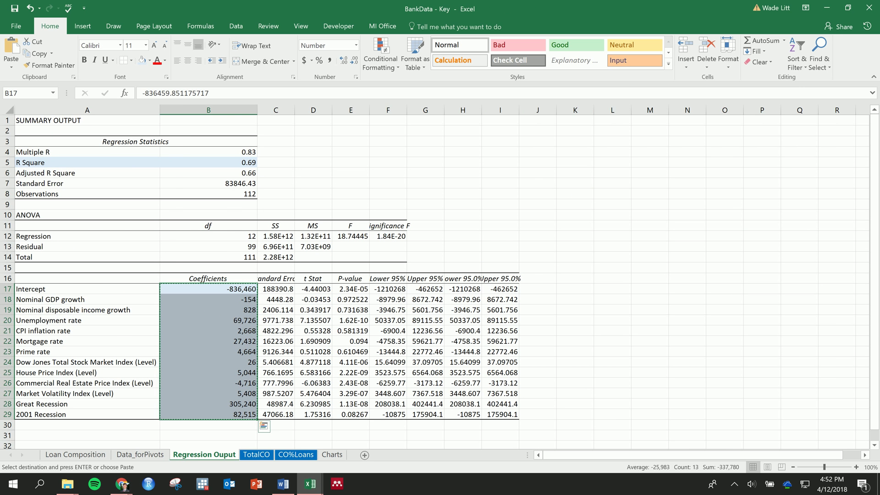
left_click(257, 454)
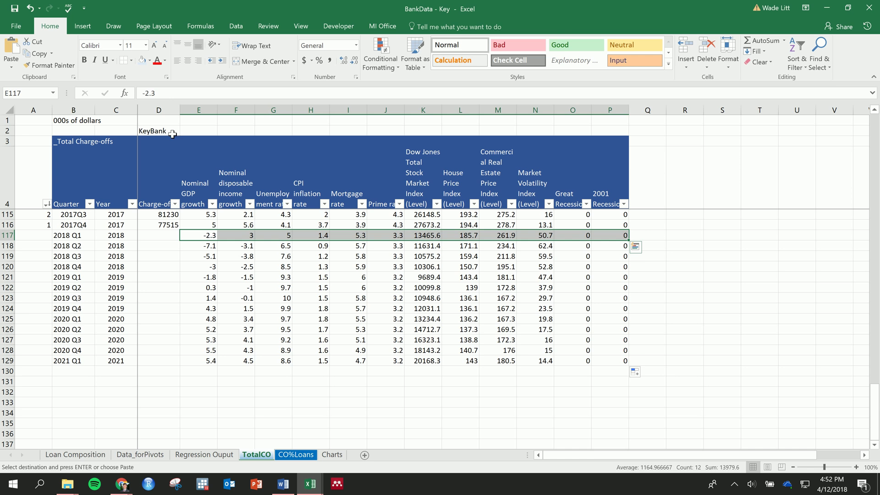
Enter the label Key Bank in B2 of TotalCO and clear the old bank label from D2
left_click(82, 134)
type("Key Ban")
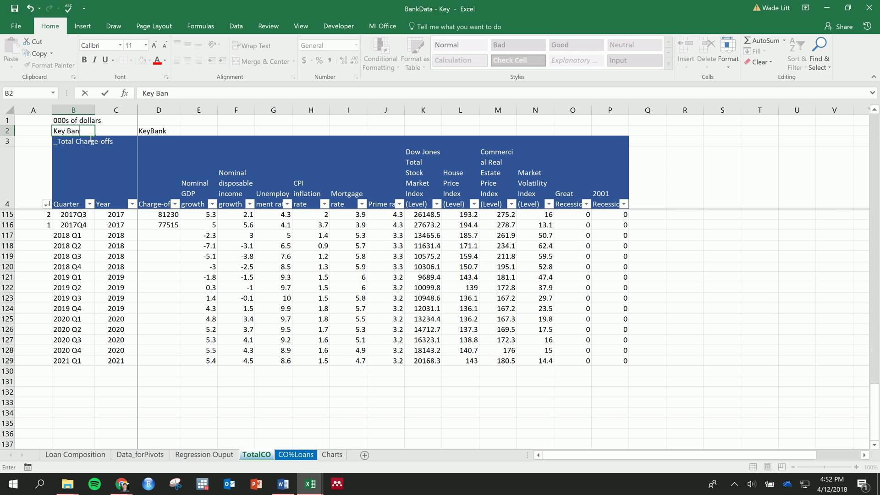
type("k")
key("Tab")
key("Tab")
key("Delete")
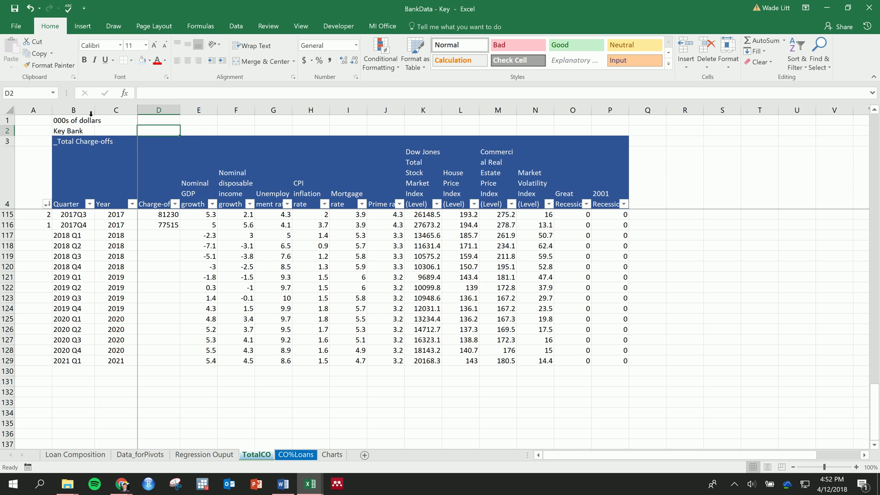
Copy the coefficients B17:B29 from Regression Ouput and paste them transposed into TotalCO starting at D2
key("alt+Tab")
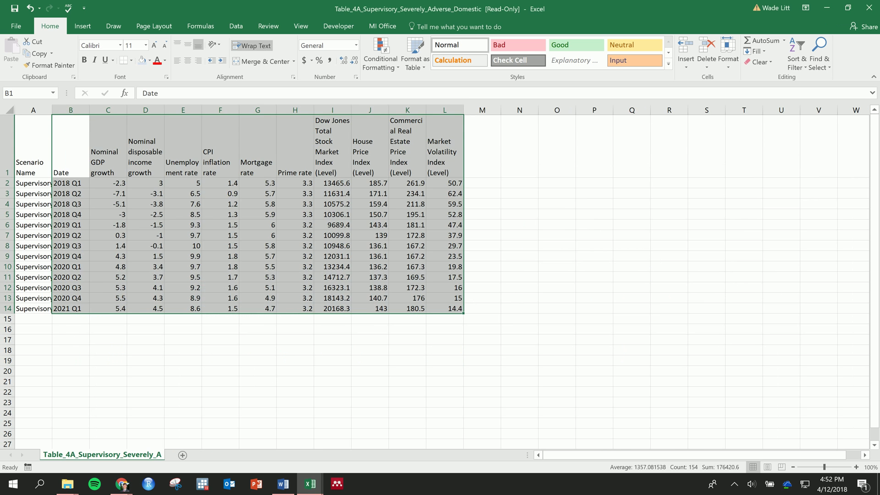
key("alt+Tab")
key("ctrl+c")
left_click(257, 455)
left_click(11, 66)
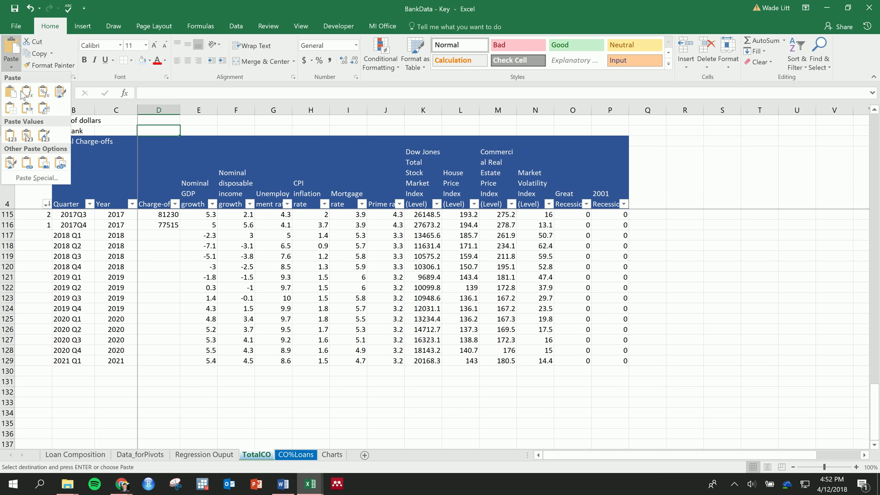
left_click(44, 109)
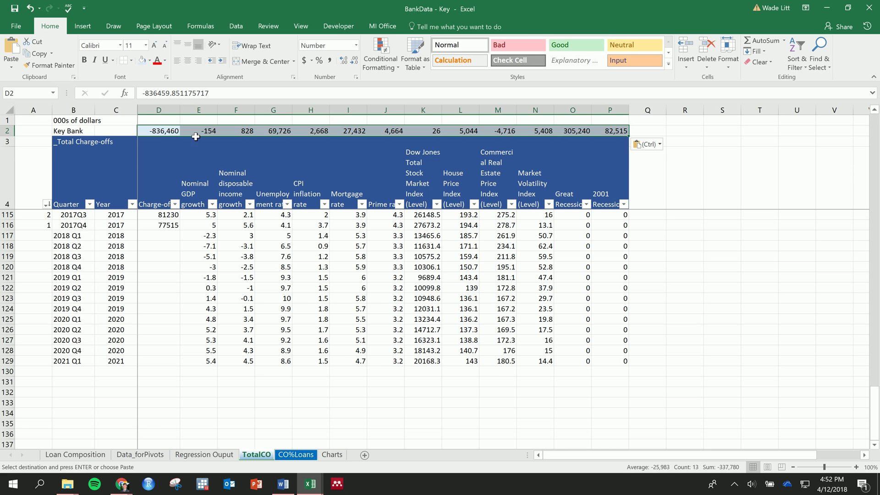
Check the transposed coefficients in D2:P2 against the regression output and the TotalCO column headers beneath them
key("ctrl+c")
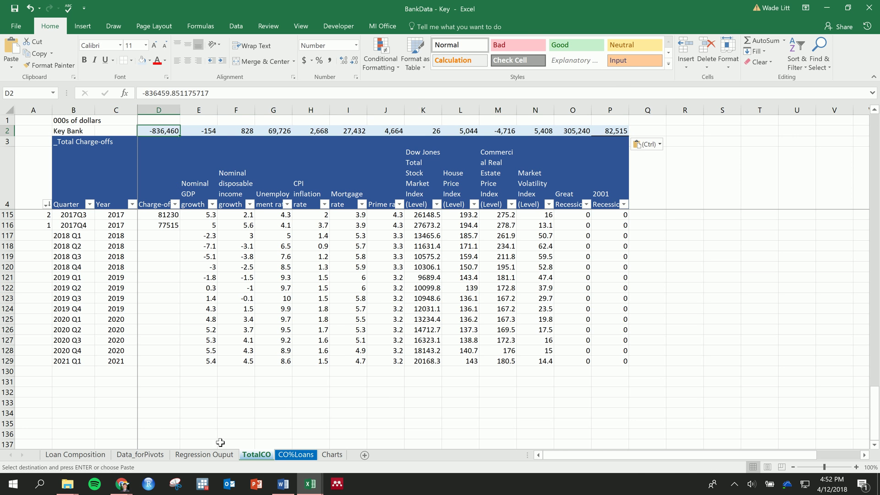
key("ctrl+Page_Up")
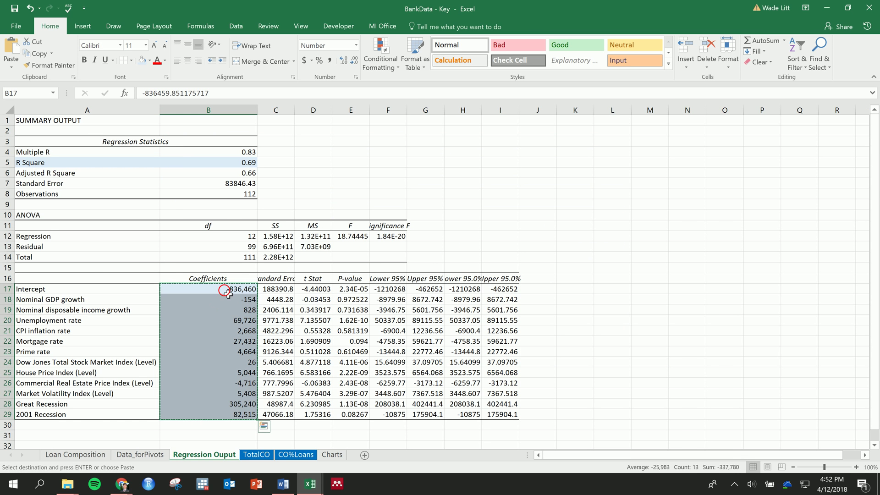
key("ctrl+c")
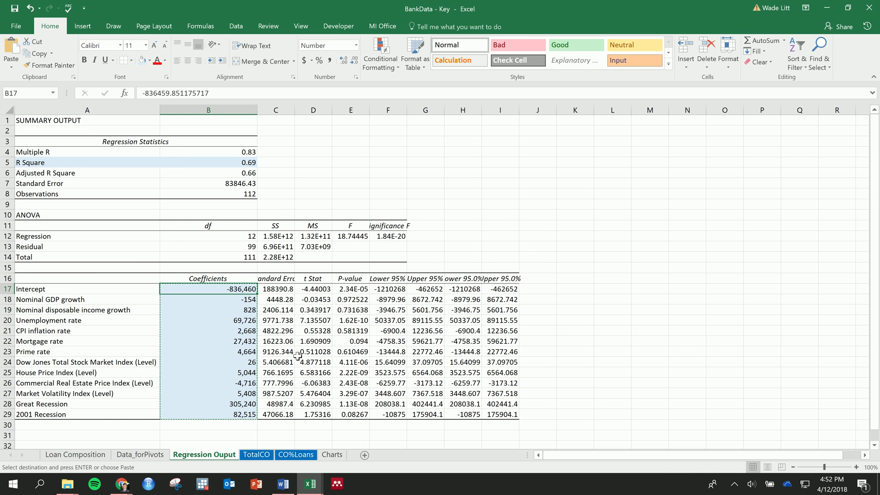
left_click(250, 300)
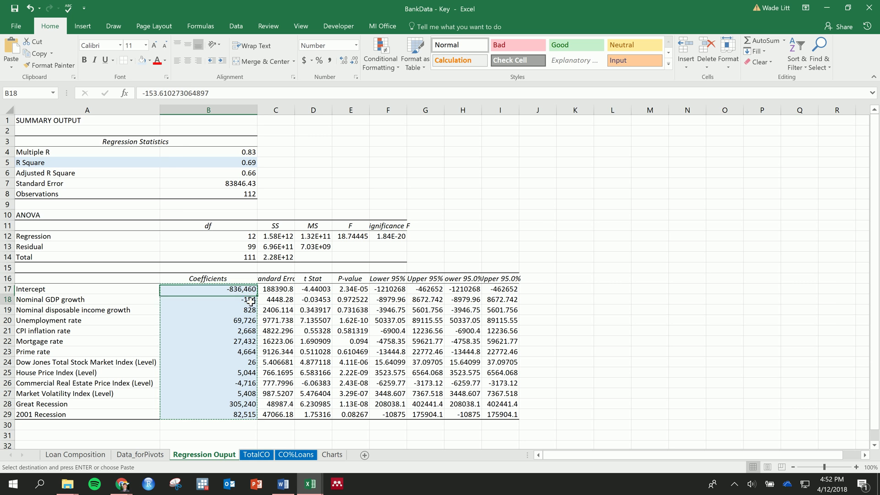
left_click(257, 455)
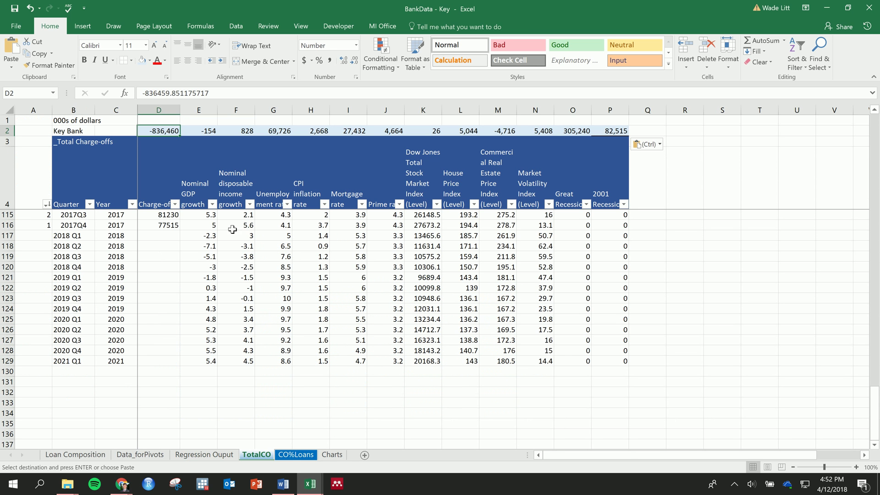
left_click(214, 192)
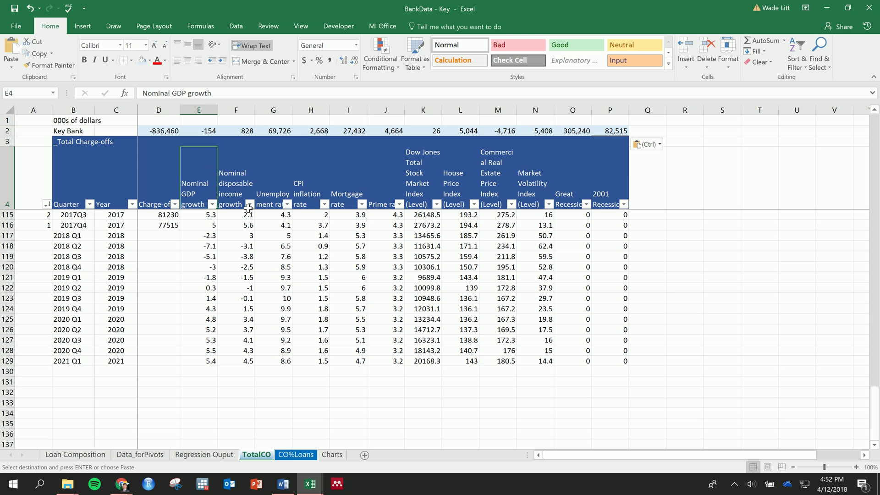
left_click(437, 132)
left_click(504, 131)
left_click(540, 131)
left_click(612, 131)
left_click_drag(614, 180, 158, 197)
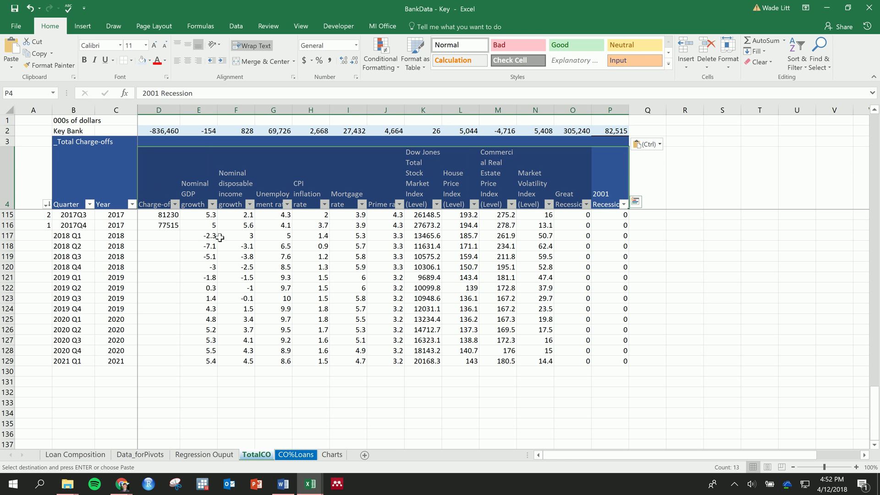
left_click(170, 240)
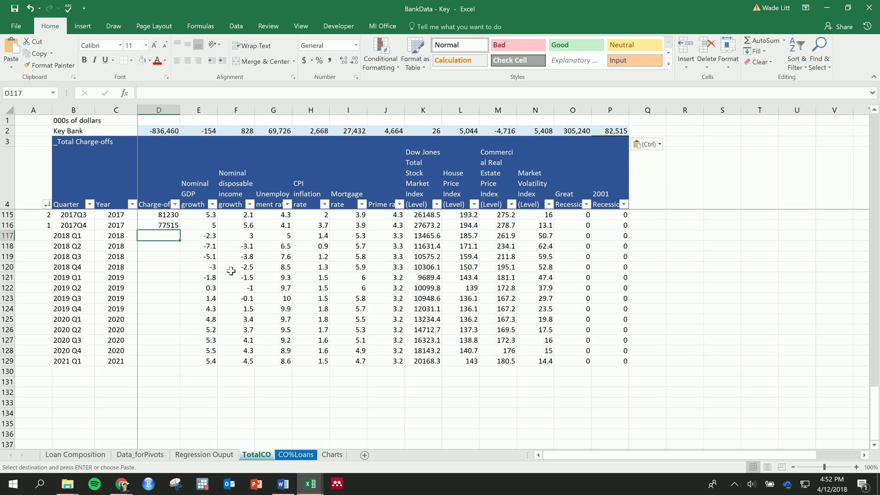
type("=")
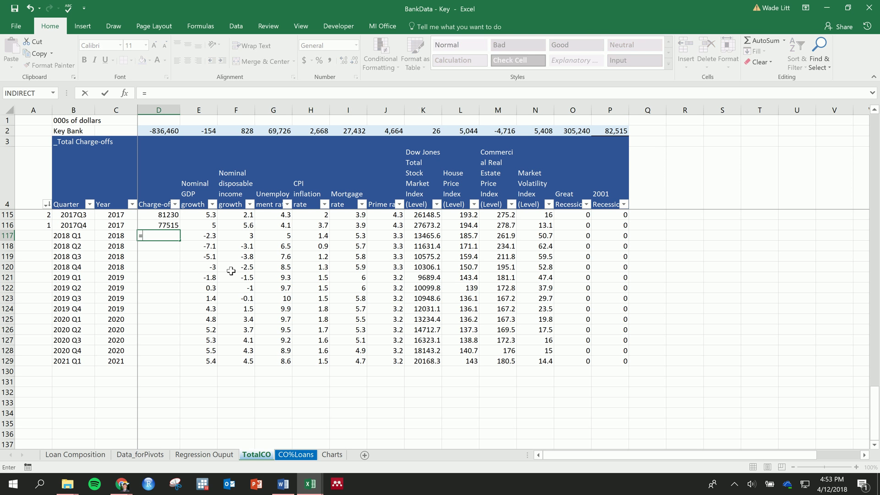
key("Escape")
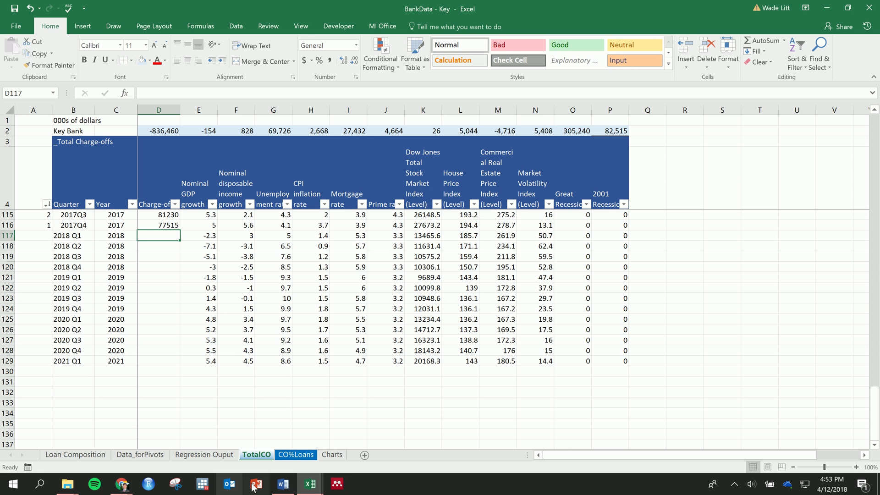
Open Regression.pdf from the Stress Testing folder, review the linear regression equation, and close the file
mouse_move(71, 486)
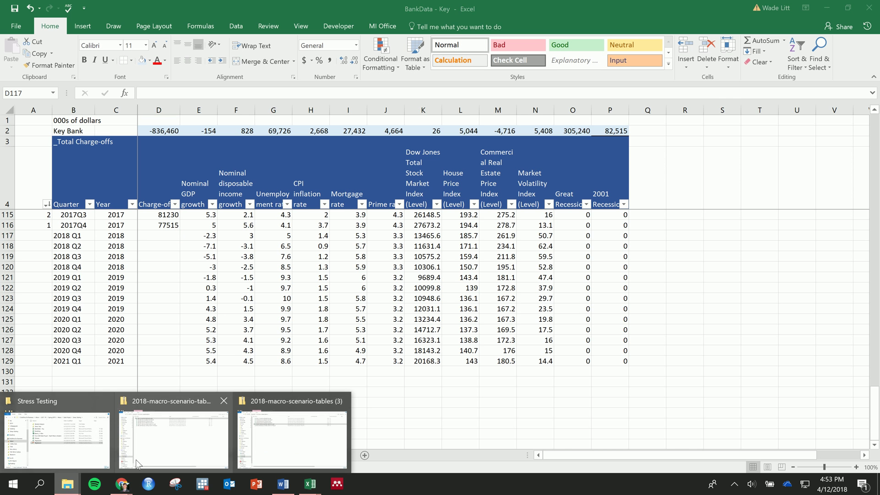
left_click(62, 436)
double_click(406, 248)
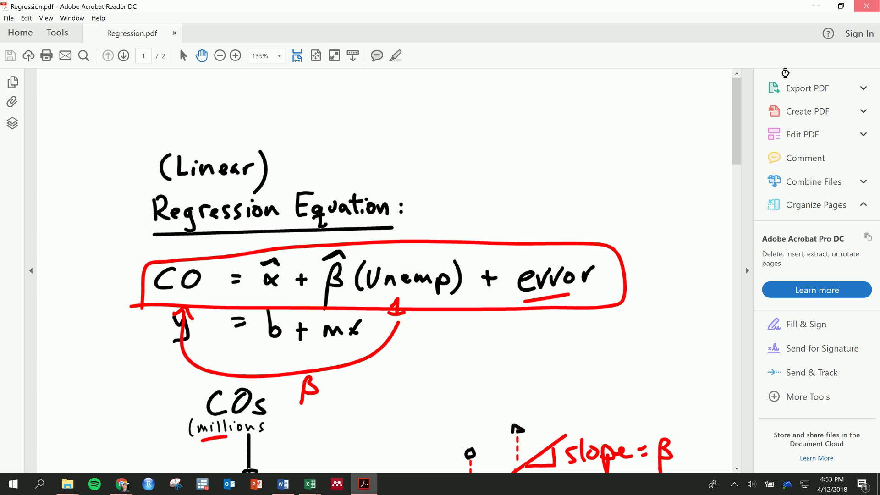
left_click(866, 7)
Enter =$D$2 in D117 as an absolute reference to the intercept coefficient
left_click(167, 241)
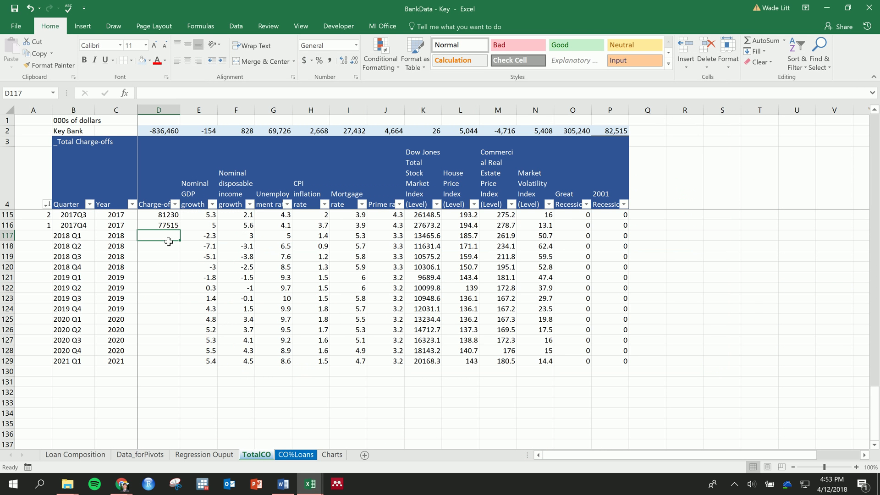
type("=")
left_click(168, 133)
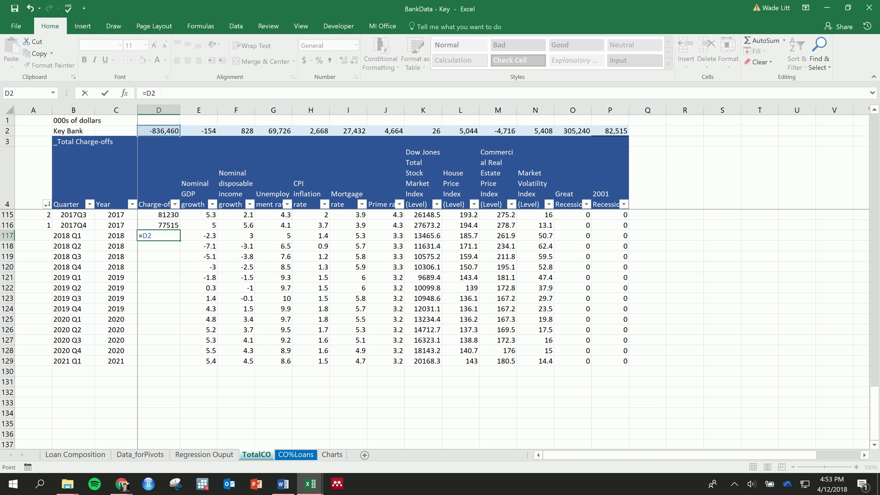
left_click(153, 94)
type("$")
key("Right")
type("$")
key("Return")
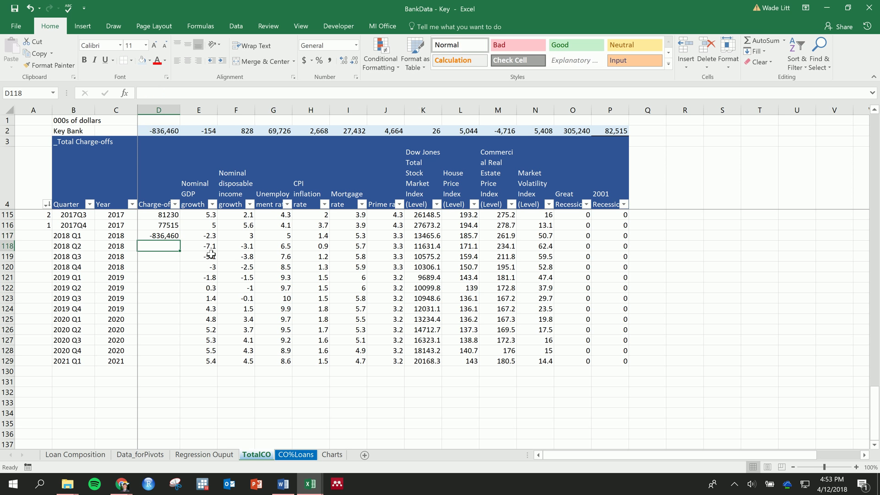
Fill the absolute intercept reference from D117 down to D119 and undo the fill
left_click(179, 237)
left_click_drag(184, 267, 176, 255)
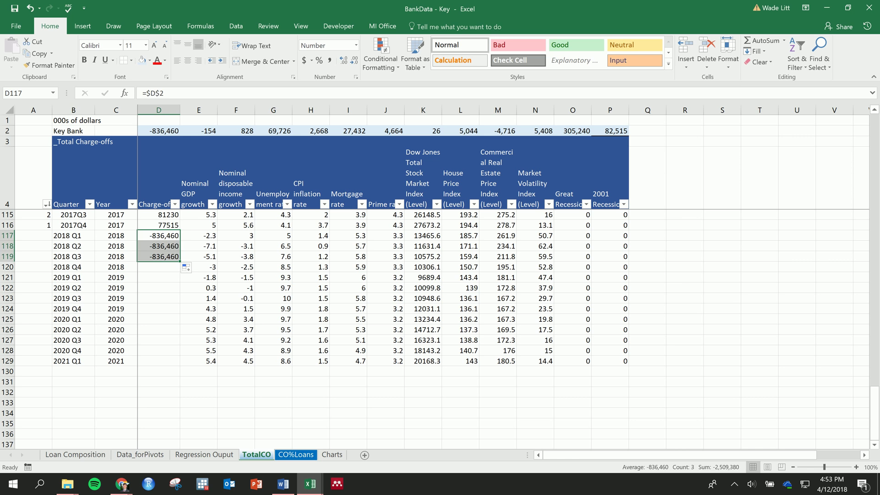
key("ctrl+z")
Enter the relative reference =D2 in D117, fill it down to D123, and examine how the reference shifts
type("=")
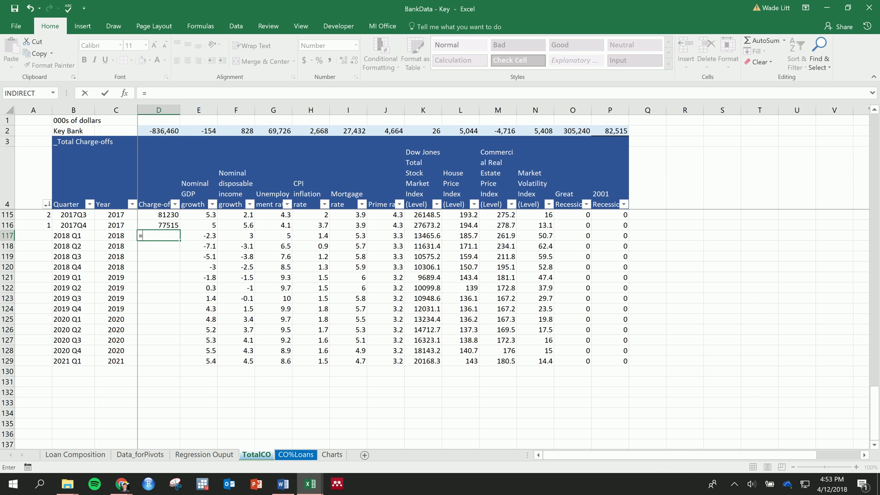
left_click(163, 131)
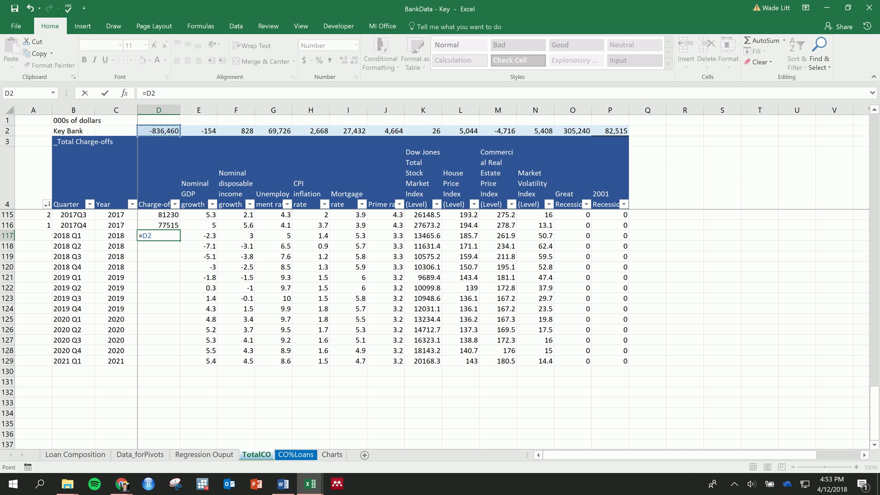
key("Return")
left_click(177, 239)
left_click_drag(179, 239, 180, 302)
left_click_drag(171, 258, 182, 303)
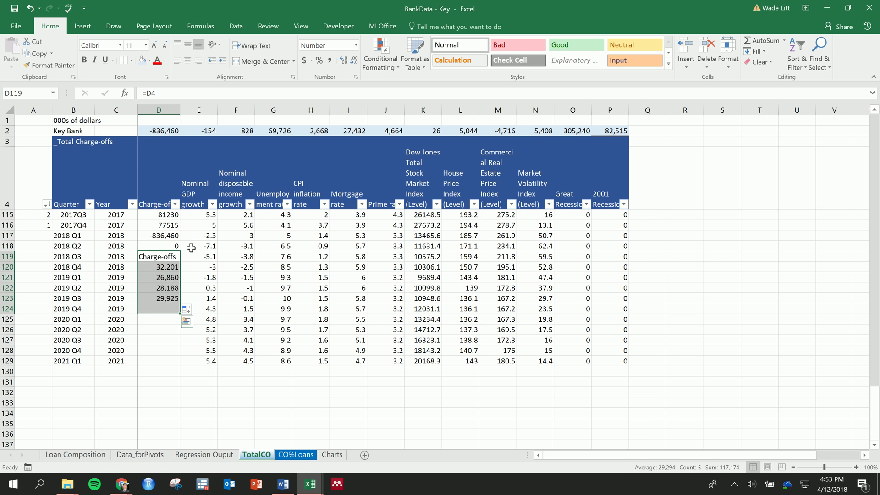
Clear the trial formulas from the Charge-offs cells D117:D124 and return to D117
left_click_drag(171, 236, 171, 309)
key("Delete")
left_click_drag(166, 236, 166, 266)
left_click(166, 238)
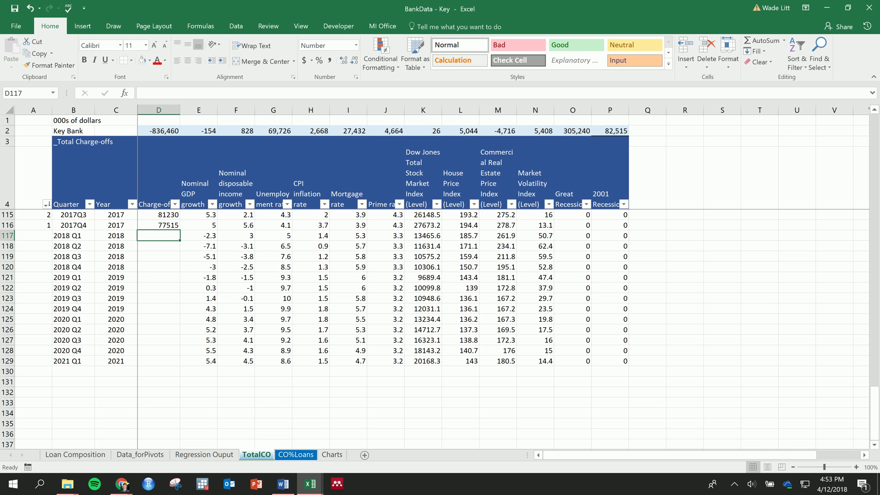
Start the forecast formula in D117 with the absolute intercept $D$2 plus the nominal GDP growth term E117*E2
type("=")
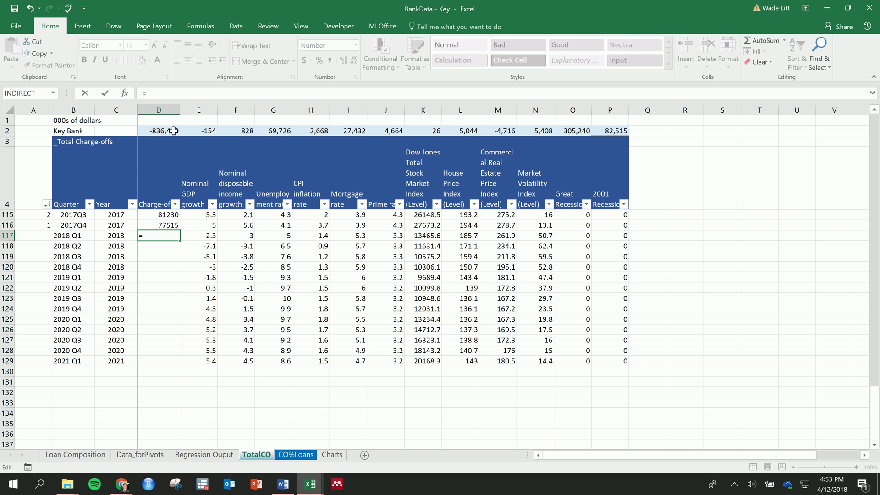
left_click(164, 133)
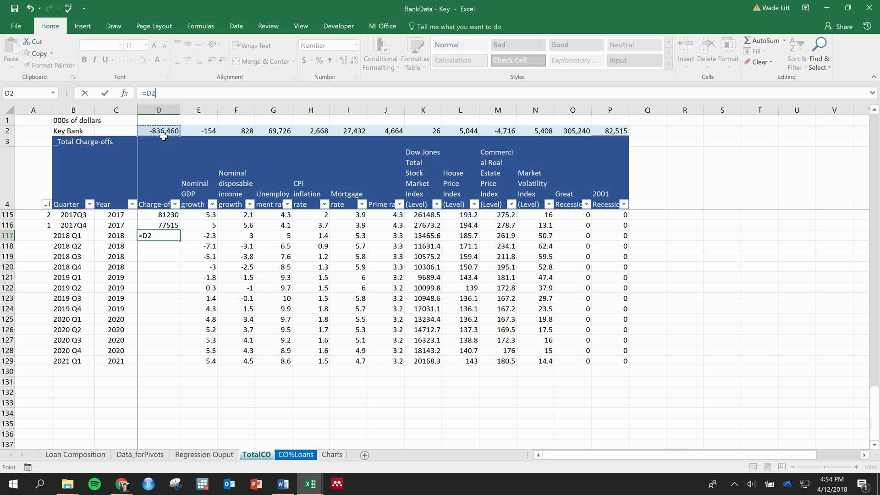
key("F4")
type("+")
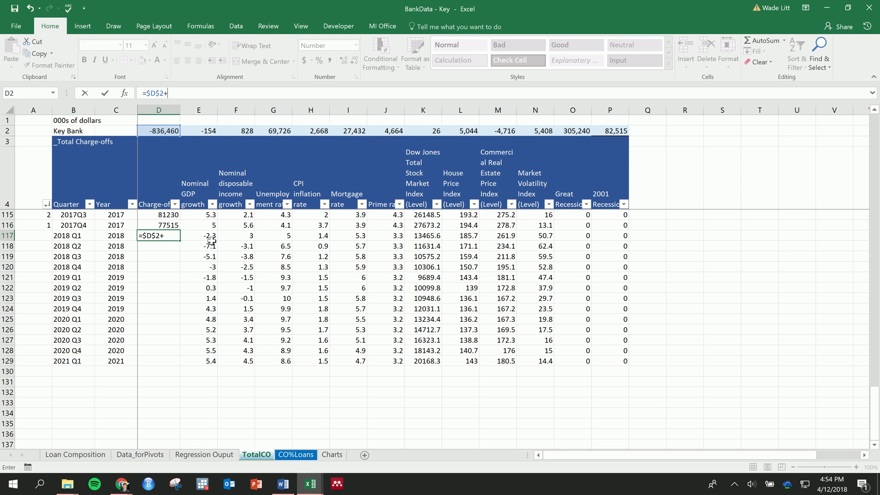
left_click(200, 236)
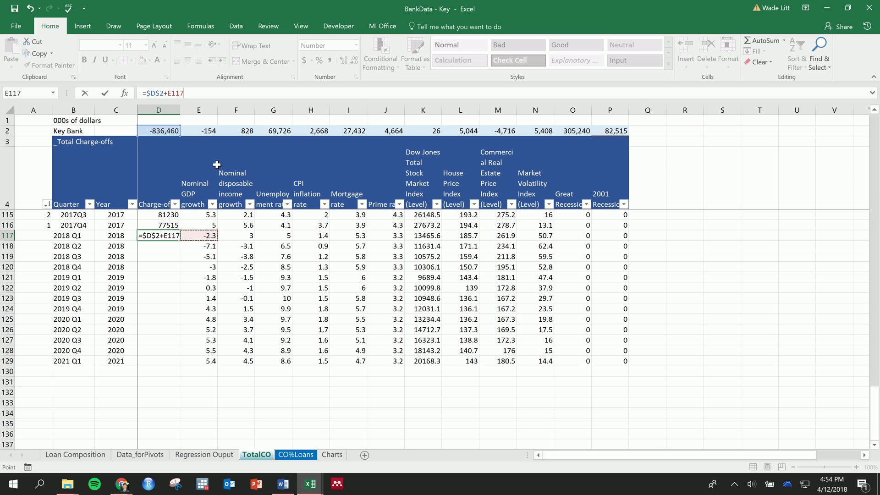
type("*")
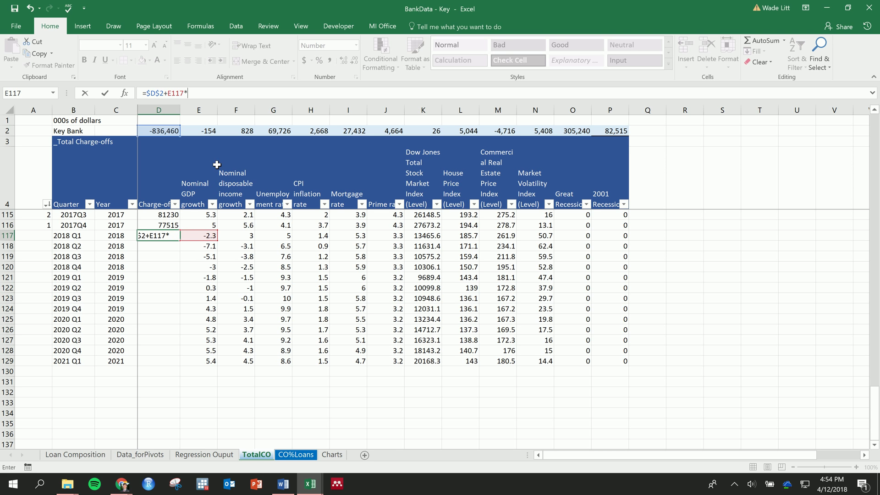
left_click(208, 132)
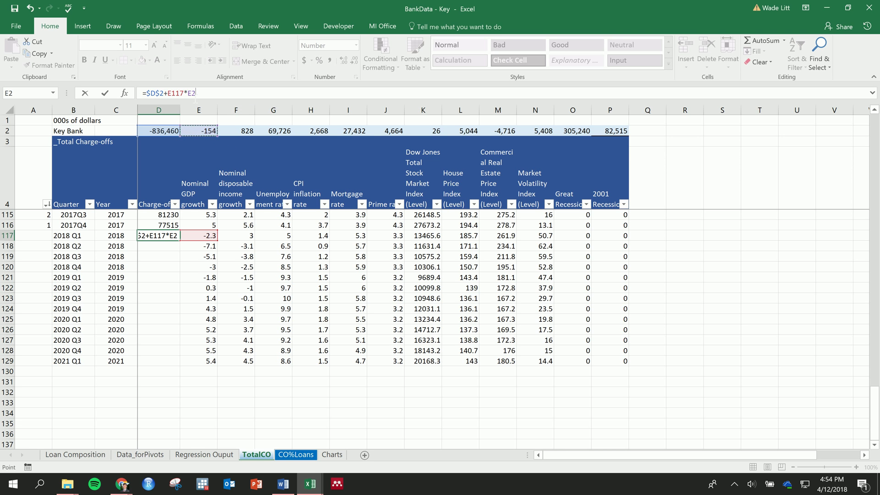
Make the GDP growth coefficient reference absolute as $E$2 in the D117 formula and append +F117
left_click(207, 99)
left_click(192, 93)
type("$")
left_click_drag(191, 93, 205, 97)
key("shift+Left")
key("shift+Left")
key("shift+Left")
key("Left")
type("+")
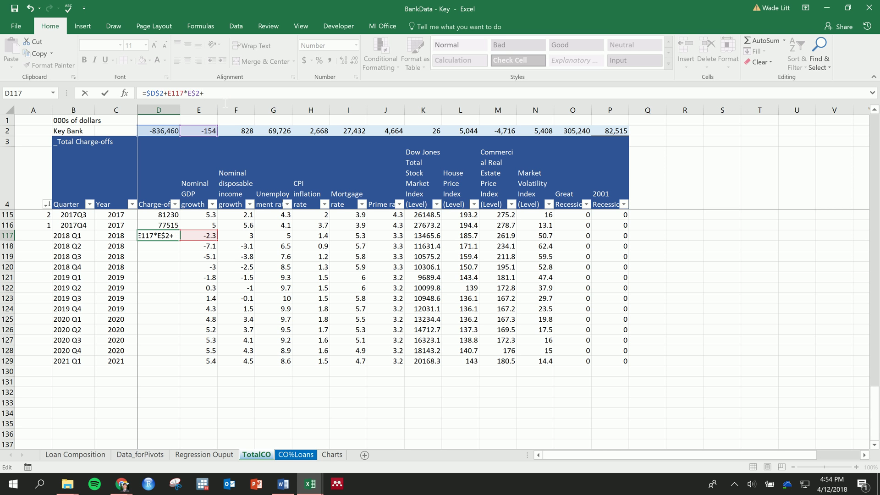
left_click(248, 237)
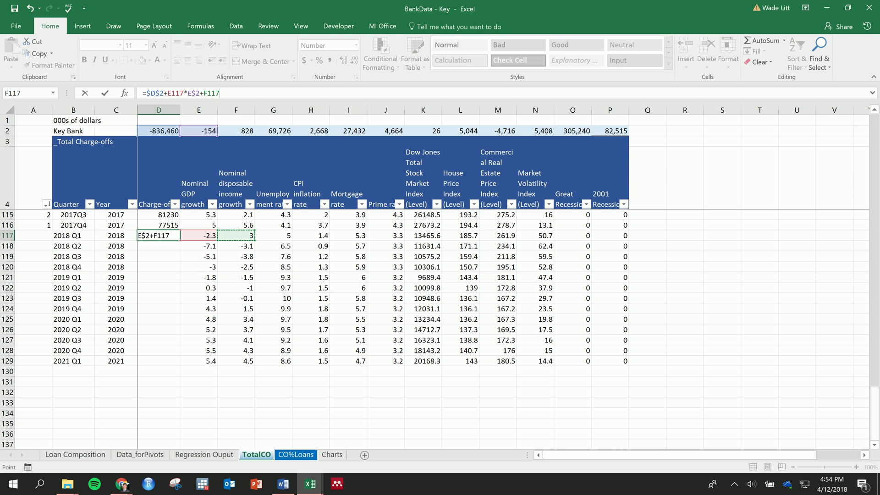
left_click(187, 94)
type("$")
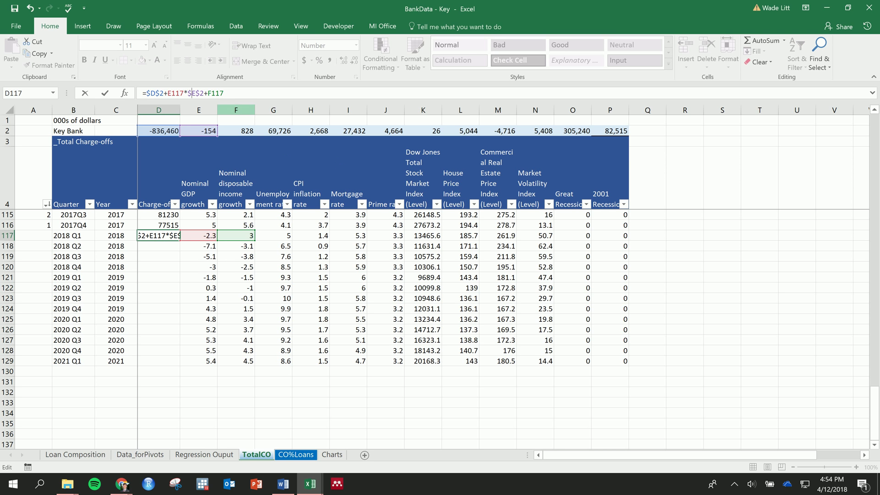
Replace the trailing F117 in the D117 formula with the disposable income term $F$2*F117
double_click(239, 94)
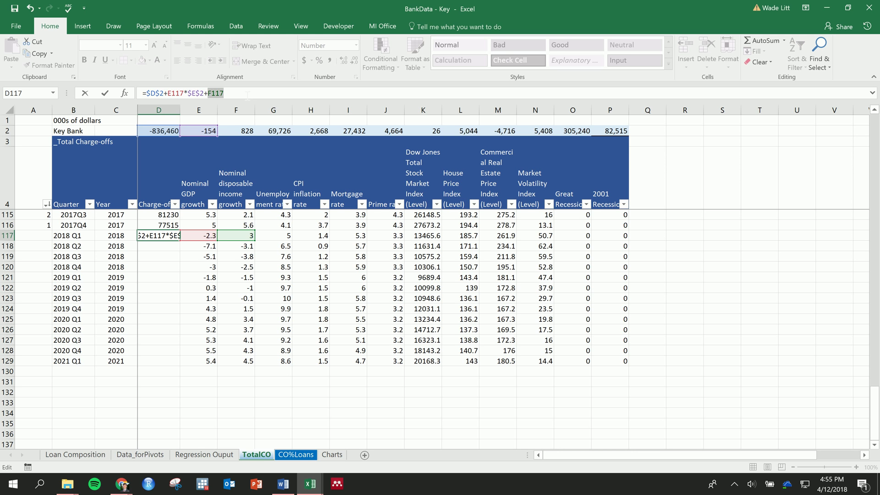
key("BackSpace")
left_click_drag(172, 94, 205, 97)
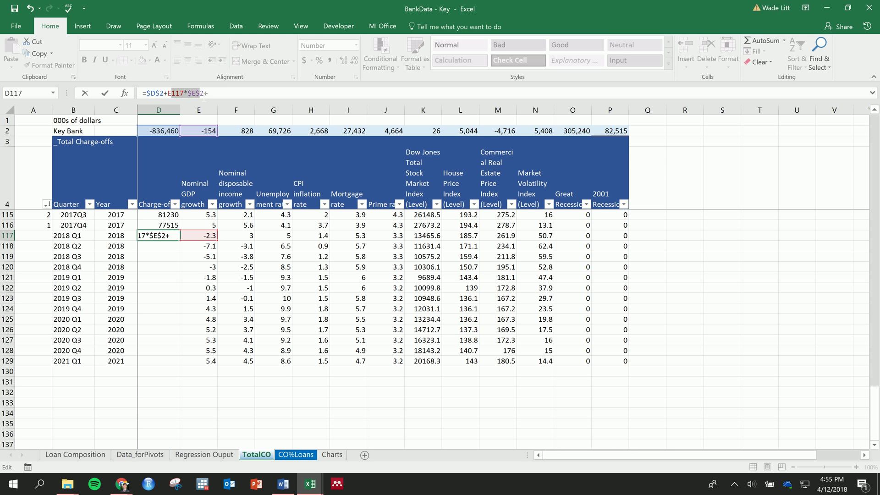
left_click(233, 95)
left_click(248, 132)
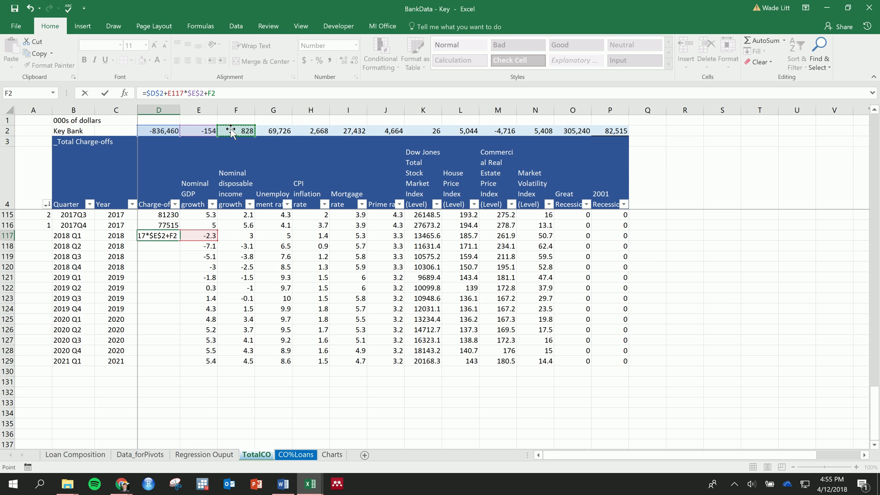
key("F4")
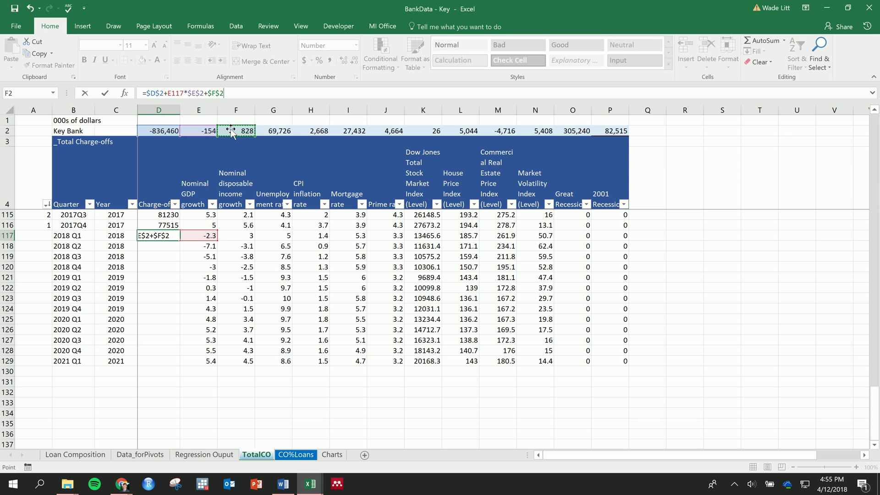
type("*")
left_click(248, 235)
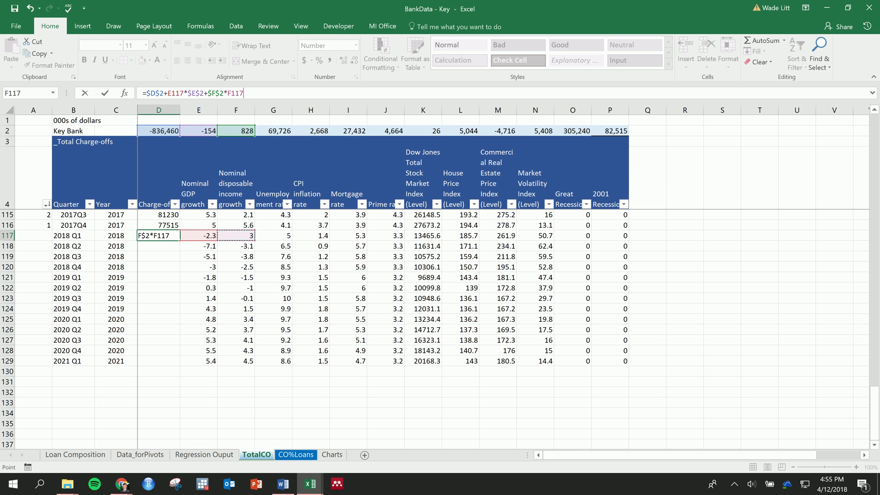
Add the unemployment rate term +$G$2*G117 to the D117 formula
type("+")
left_click(279, 134)
key("F4")
type("*")
left_click(284, 238)
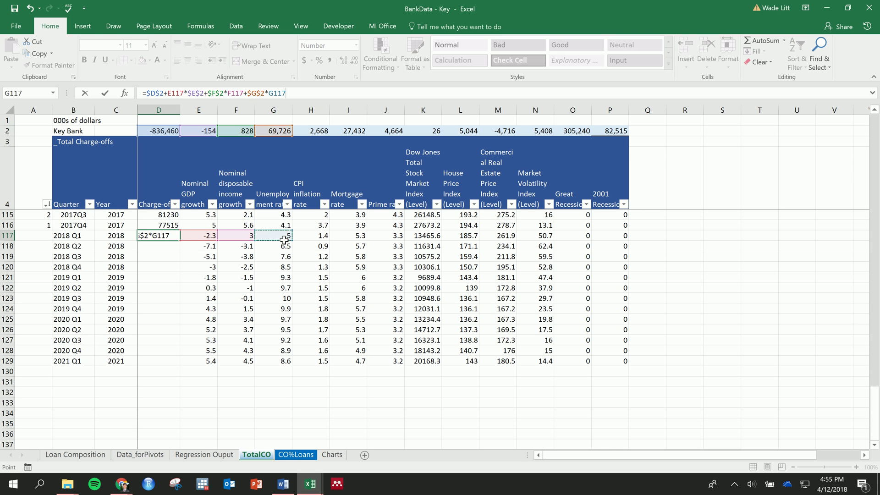
Add the CPI inflation rate term +$H$2*H117 to the D117 formula
type("+")
left_click(318, 132)
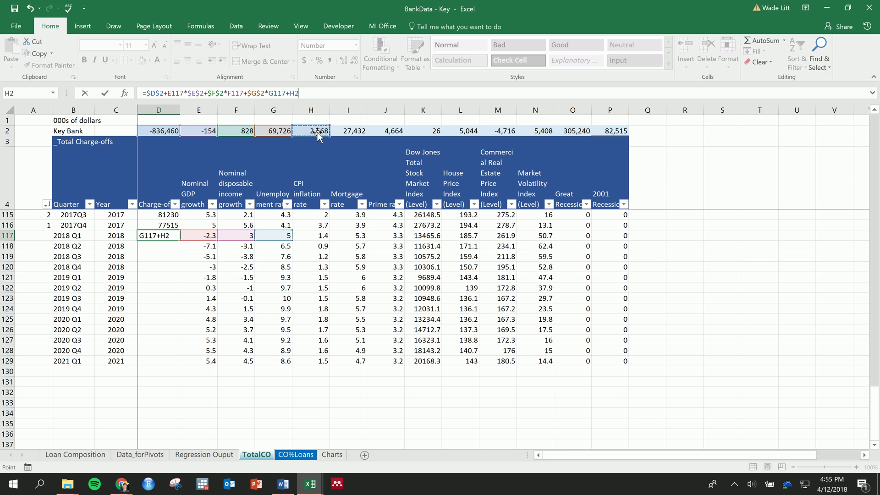
key("F4")
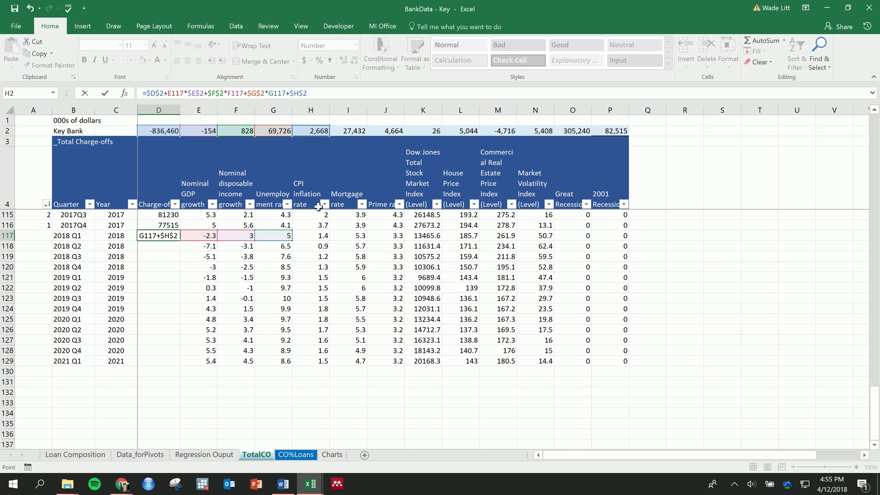
type("*")
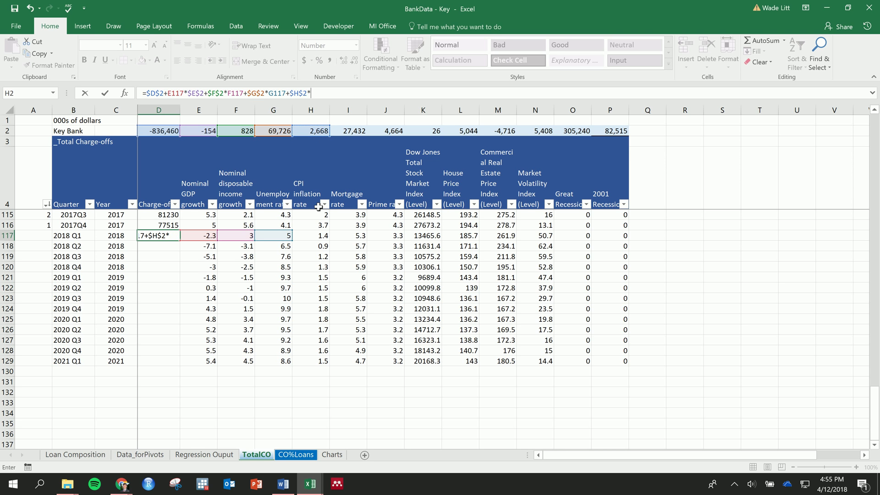
left_click(317, 237)
Add the mortgage rate term +$I$2*I117 to the D117 formula, correcting the operator between coefficient and value to multiplication
type("+")
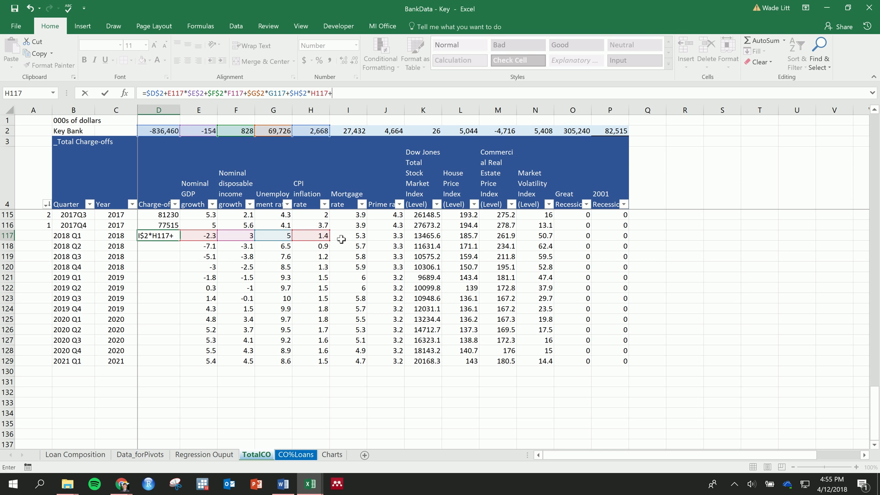
left_click(356, 136)
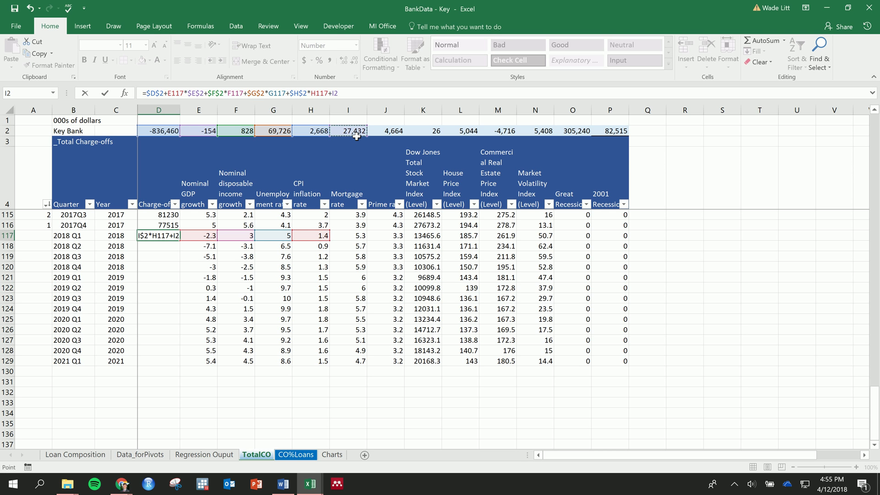
key("F4")
type("+")
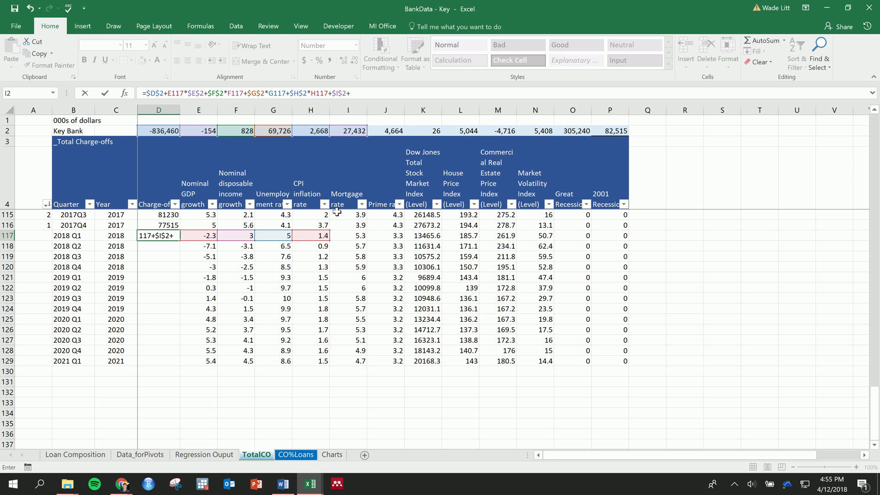
left_click(356, 237)
key("BackSpace")
key("BackSpace")
key("BackSpace")
key("BackSpace")
left_click(359, 237)
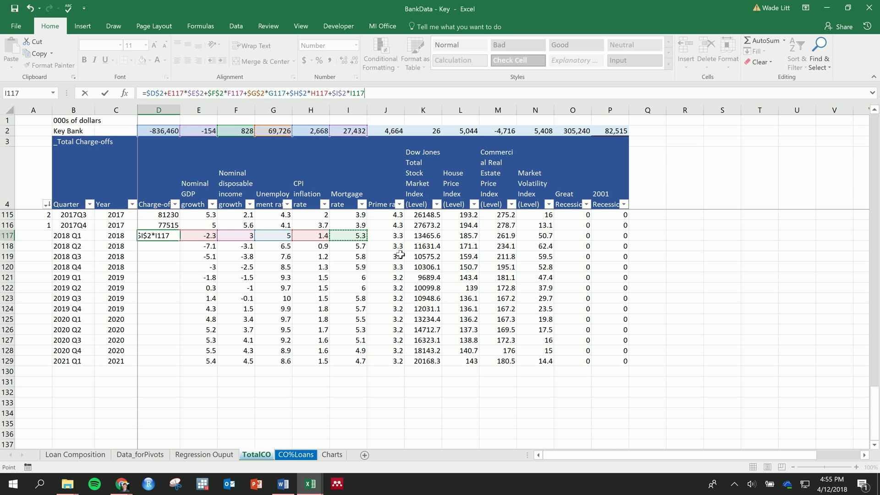
Add the prime rate term +$J$2*J117 to the D117 formula
type("+")
left_click(394, 133)
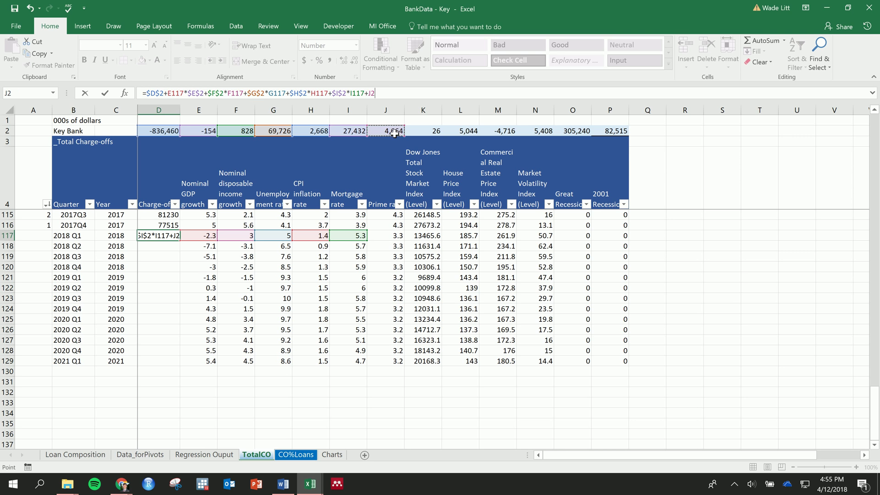
key("F4")
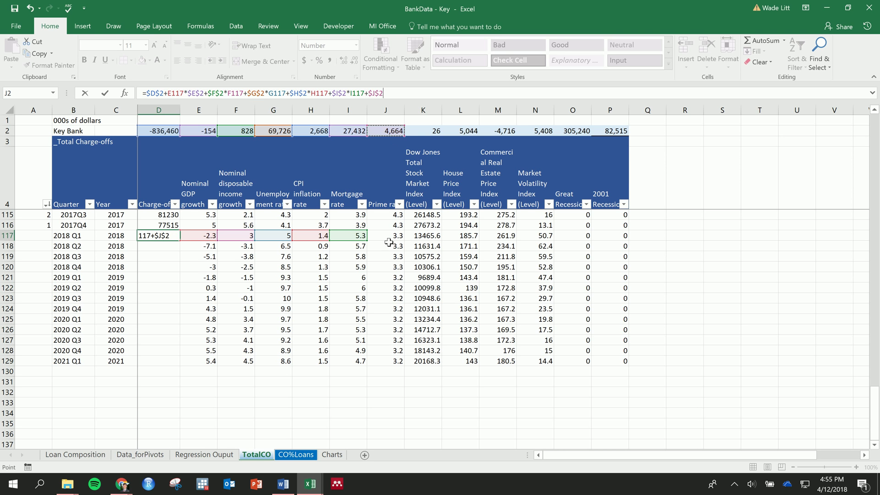
type("*")
left_click(394, 236)
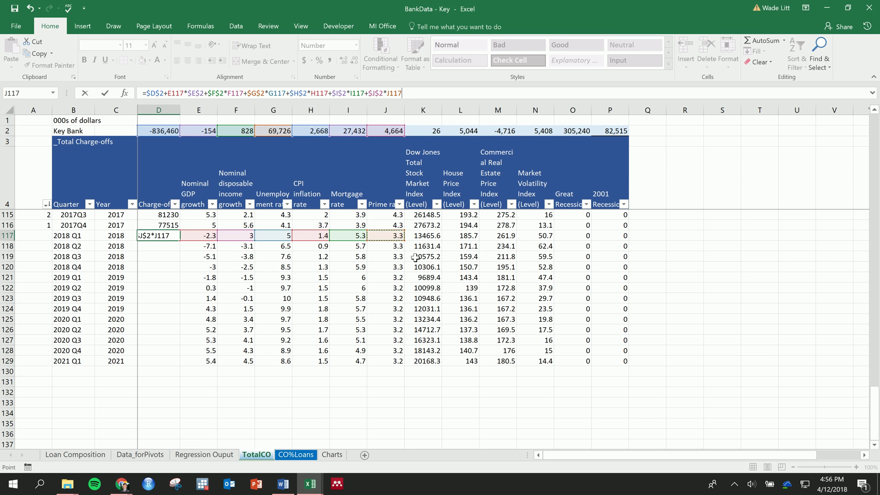
Add the Dow Jones stock market index term +$K$2*K117 to the D117 formula
type("+")
left_click(431, 133)
key("F4")
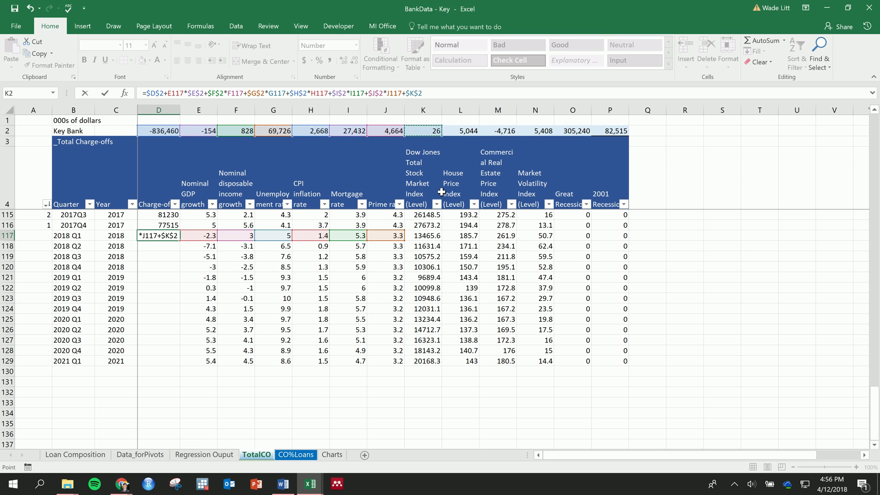
type("*")
left_click(429, 239)
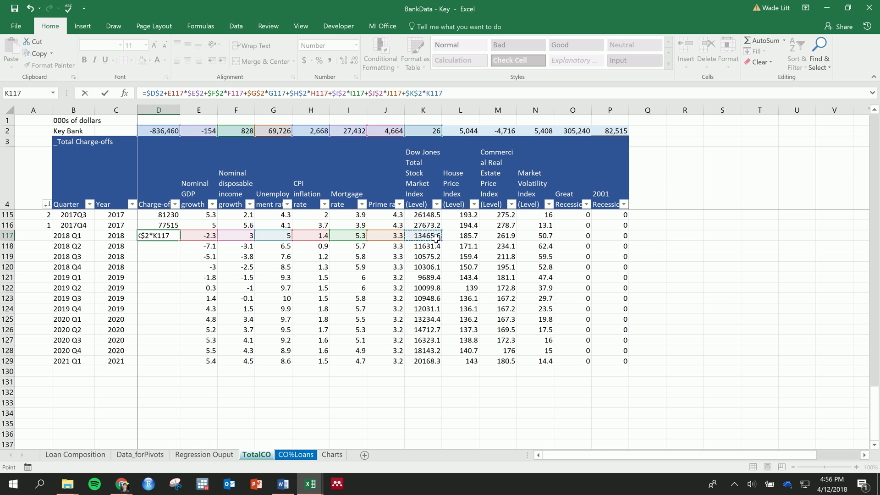
Add the House Price Index term +$L$2*L117 to the D117 formula
type("+")
left_click(463, 131)
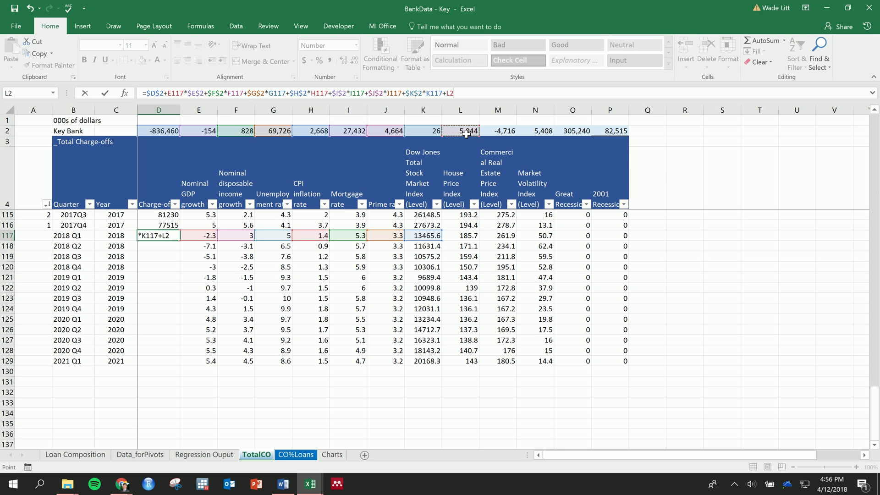
key("F4")
type("*")
left_click(470, 238)
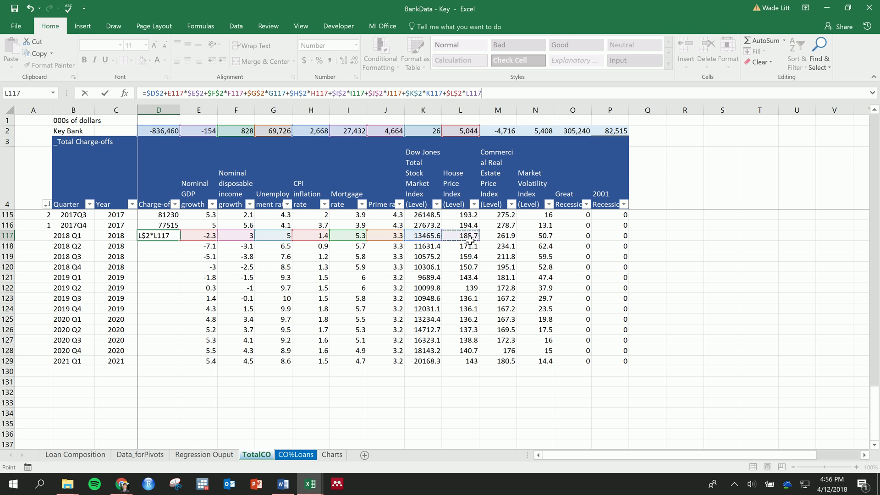
Add the Commercial Real Estate Price Index term +$M$2*M117 to the D117 formula
type("+")
left_click(507, 132)
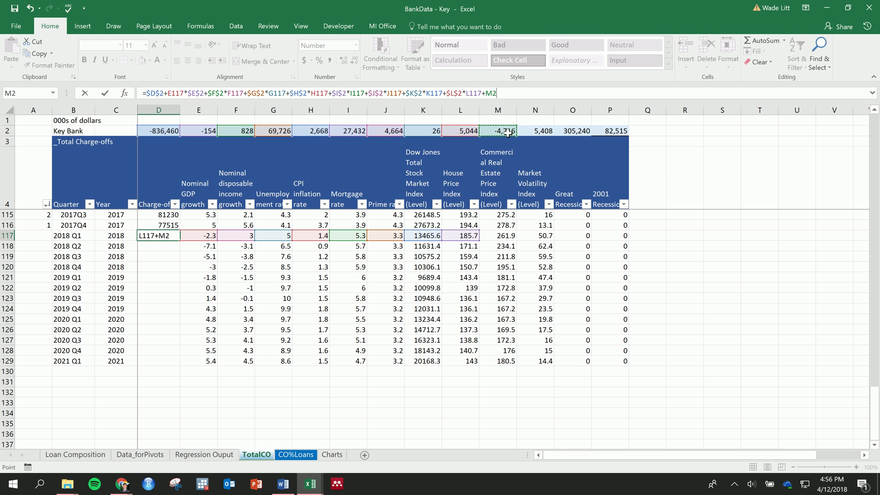
key("F4")
type("*")
left_click(509, 236)
Add the Market Volatility Index term +$N$2*N117 to the D117 formula, with the coefficient reference absolute
type("+")
left_click(546, 134)
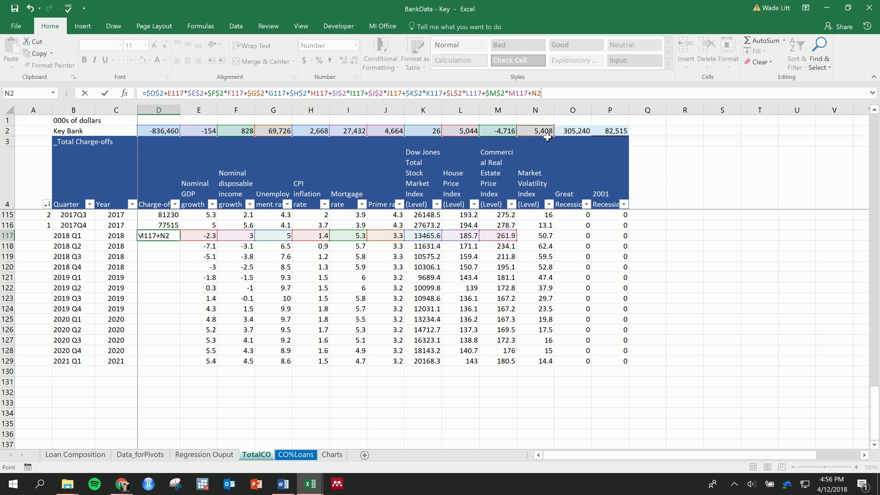
type("*")
left_click(543, 94)
key("F4")
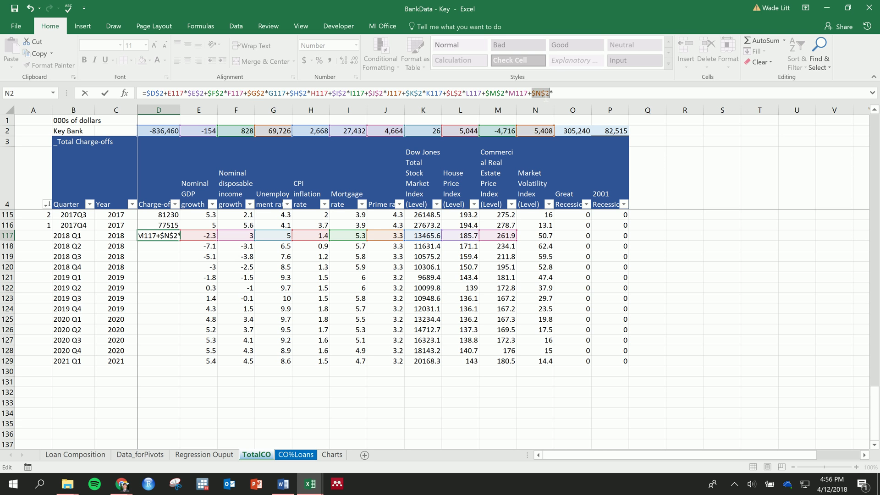
left_click(570, 94)
left_click(543, 237)
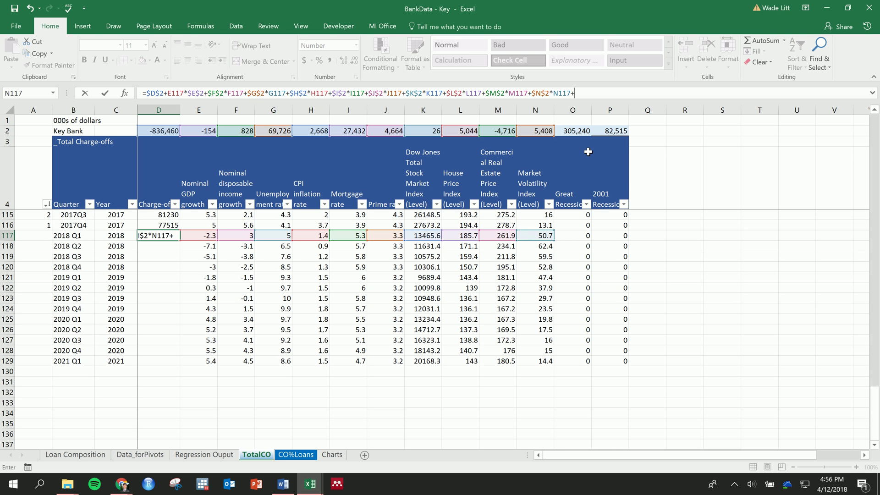
Add the Great Recession value O117 to the D117 formula and make the preceding N117 reference absolute
left_click(572, 132)
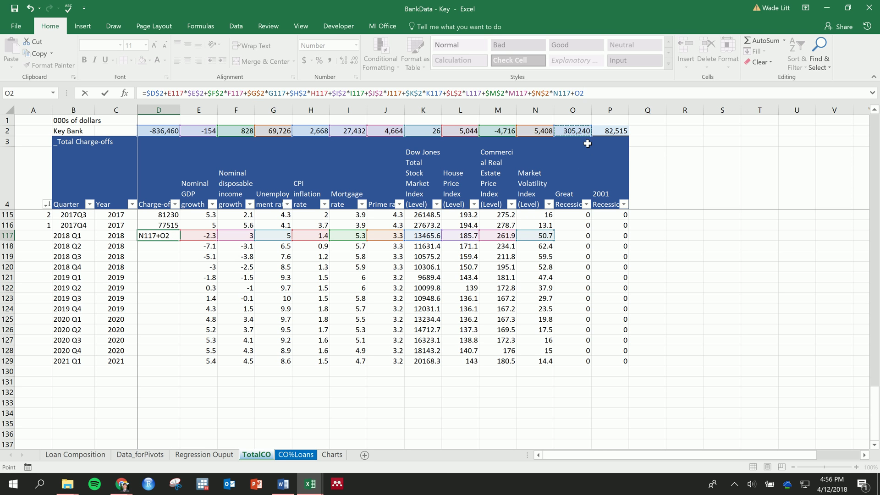
left_click(579, 236)
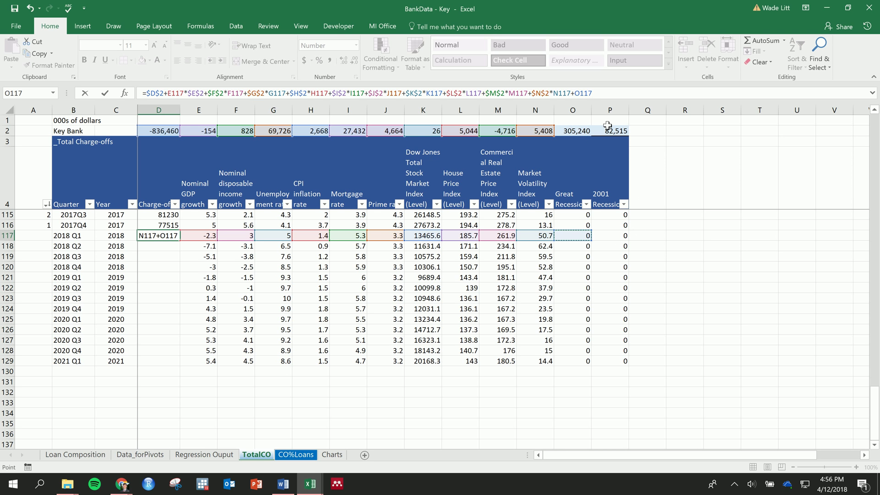
left_click(563, 93)
key("F4")
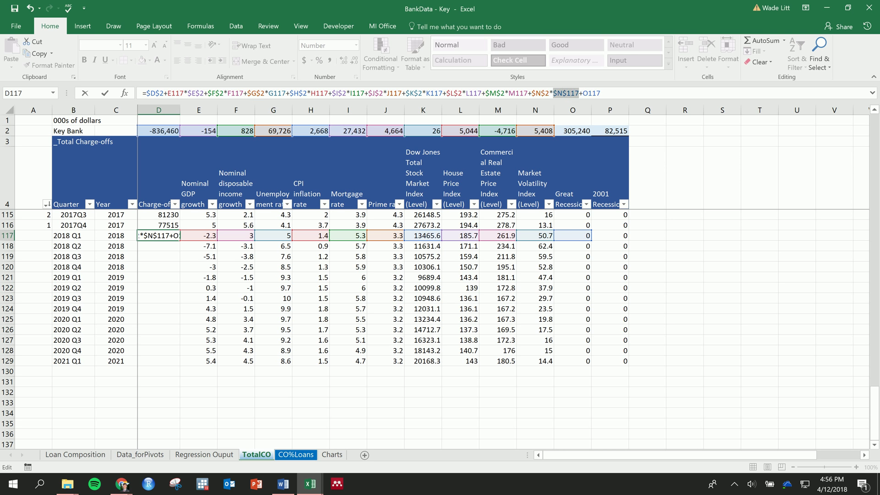
Add the 2001 Recession term +$P$2*P117 to the end of the D117 formula
left_click(625, 97)
type("+")
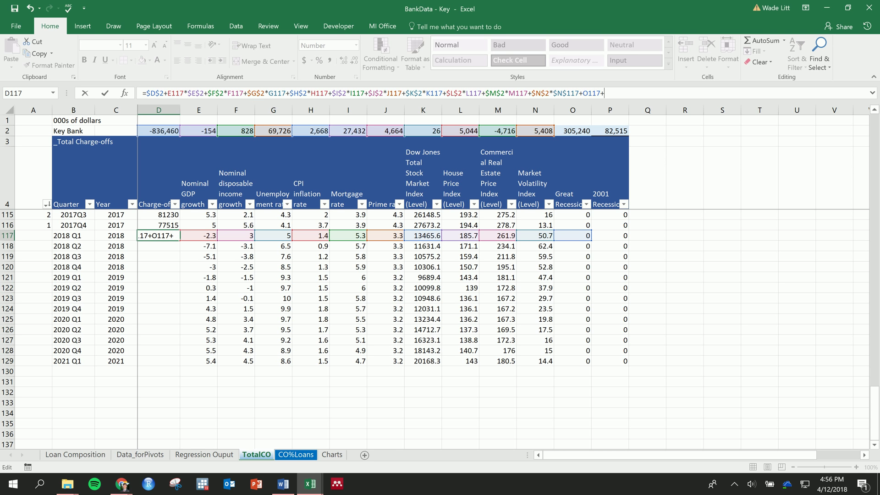
left_click(616, 131)
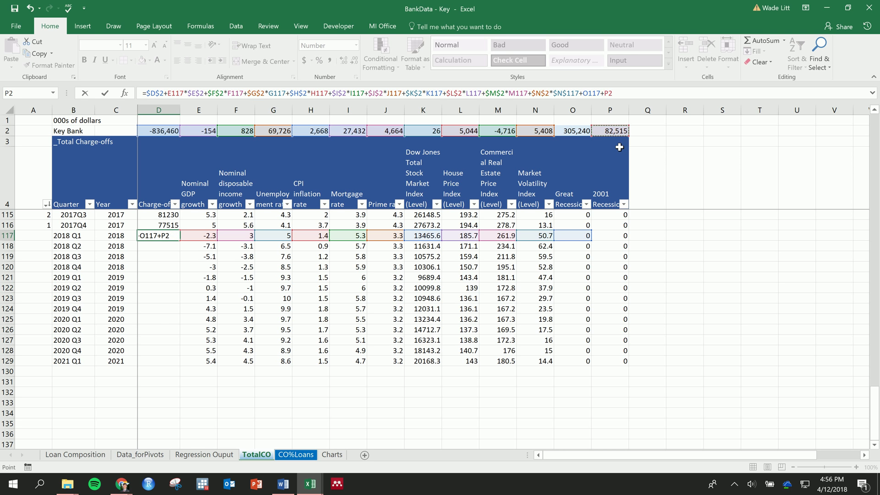
key("F4")
left_click(617, 237)
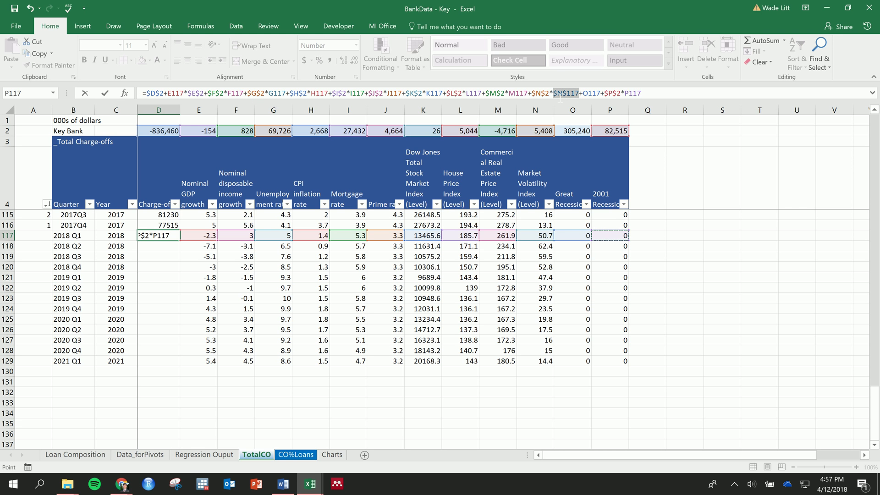
Replace the absolute reference $N$117 in the D117 formula with the relative reference N117
key("F2")
key("Delete")
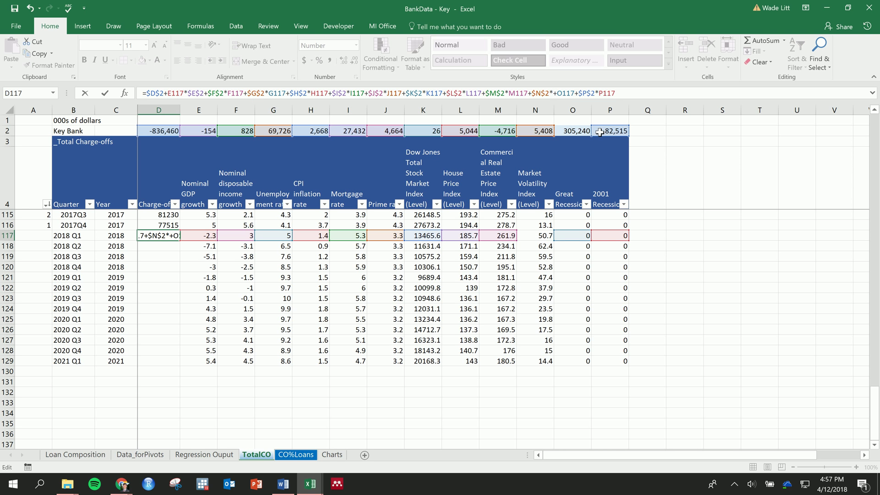
left_click(566, 93)
left_click(544, 237)
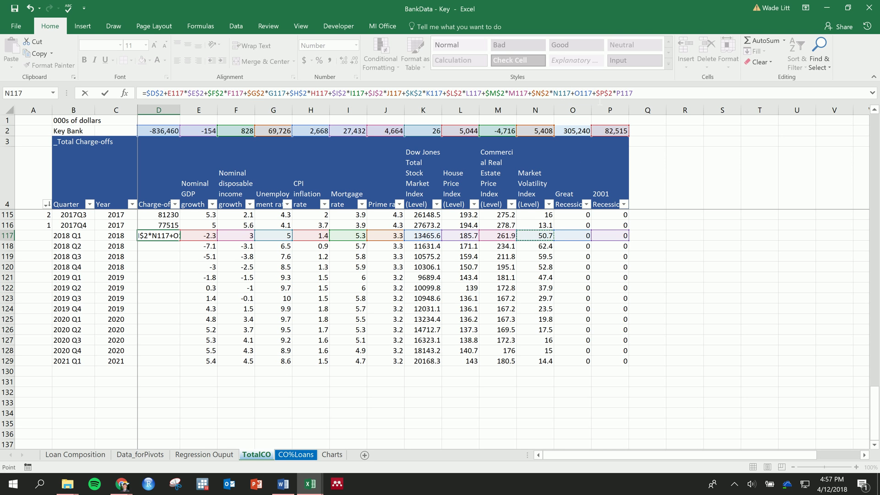
Insert the Great Recession coefficient $O$2* before O117 in the D117 formula and enter the finished formula
left_click(574, 93)
left_click(579, 135)
left_click(579, 135)
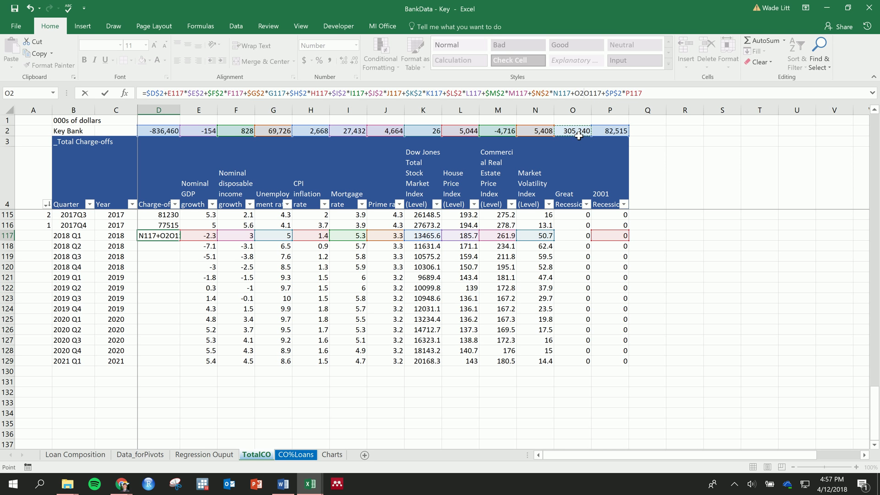
key("F4")
type("*")
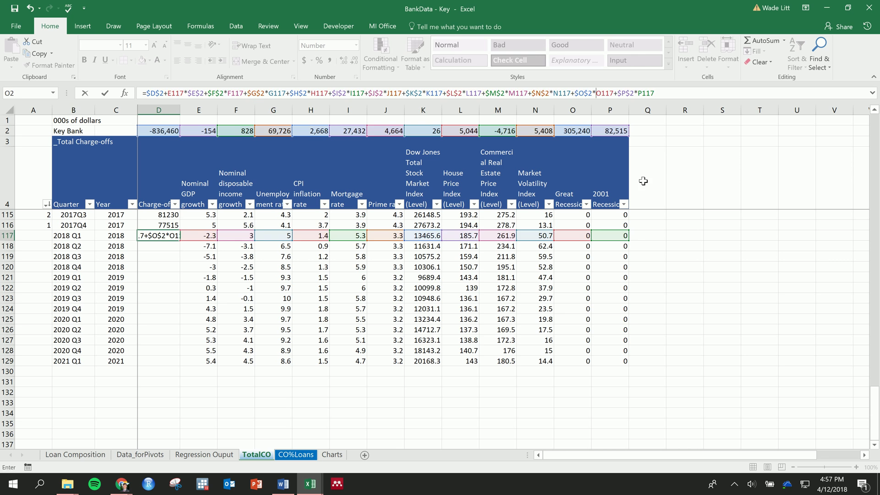
key("Return")
Fill the D117 forecast formula down through D119 and check the cell references of the copy in D119
left_click(177, 237)
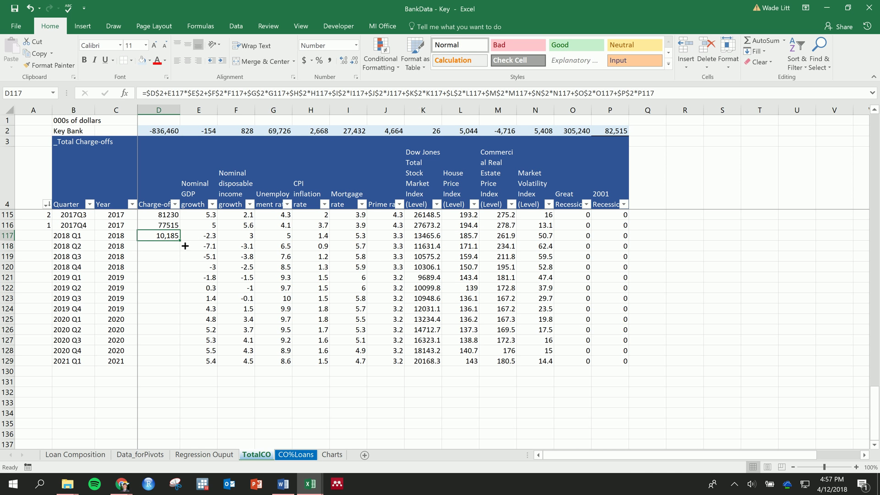
left_click_drag(180, 240, 165, 263)
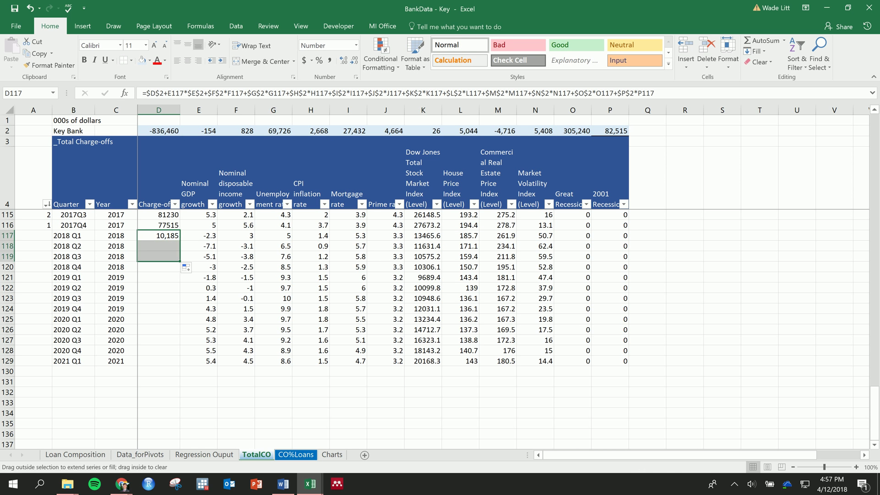
double_click(166, 258)
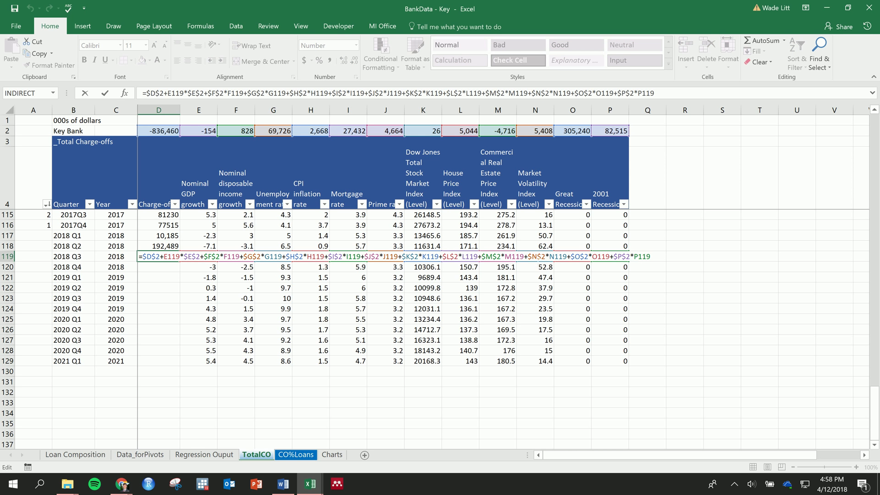
left_click(164, 256)
key("Return")
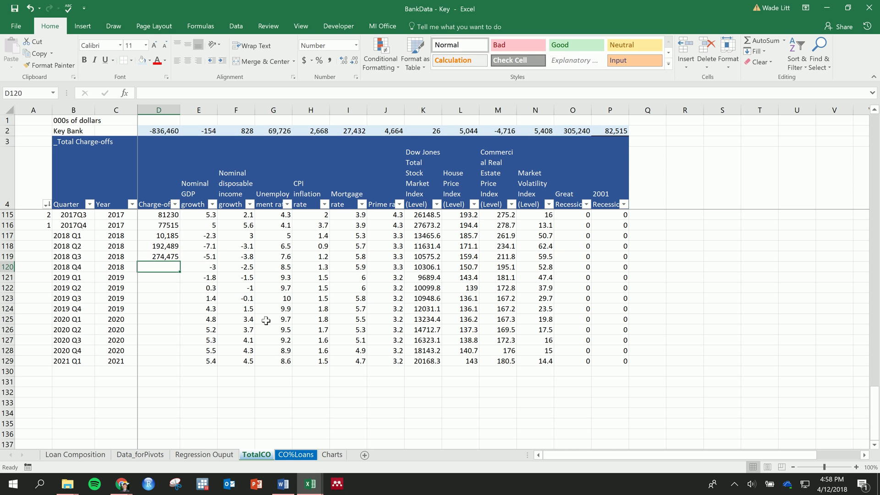
Format the entire Charge-offs column D as numbers with a thousands separator and no decimal places
left_click(174, 246)
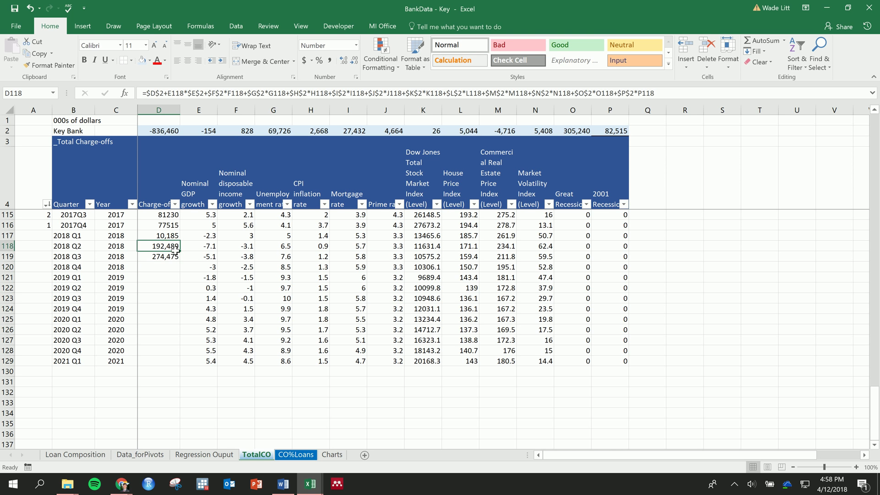
left_click(172, 233)
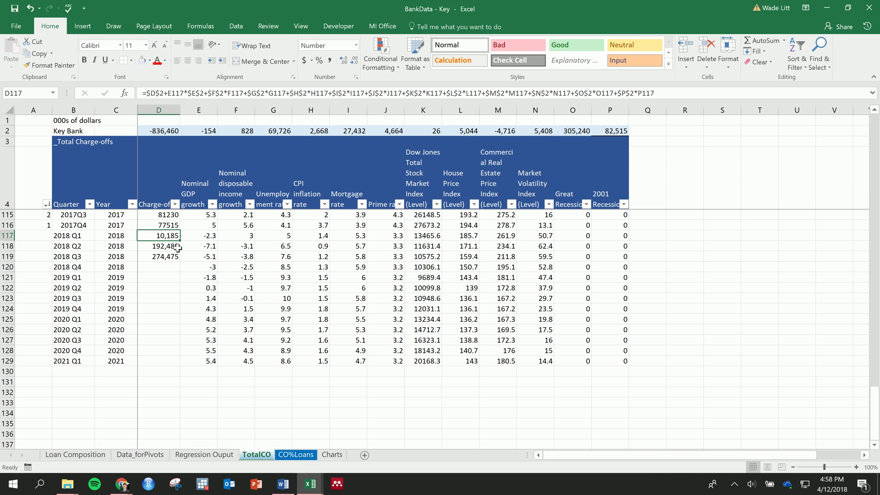
left_click(171, 255, "shift")
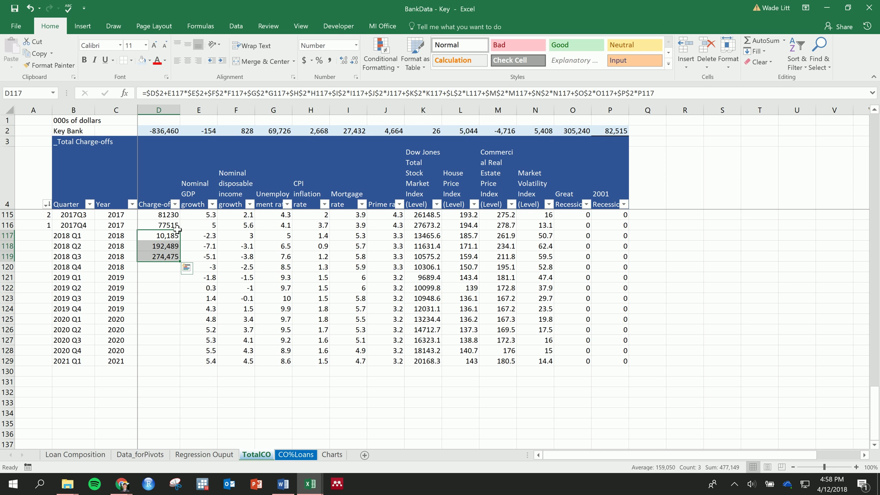
left_click(159, 110)
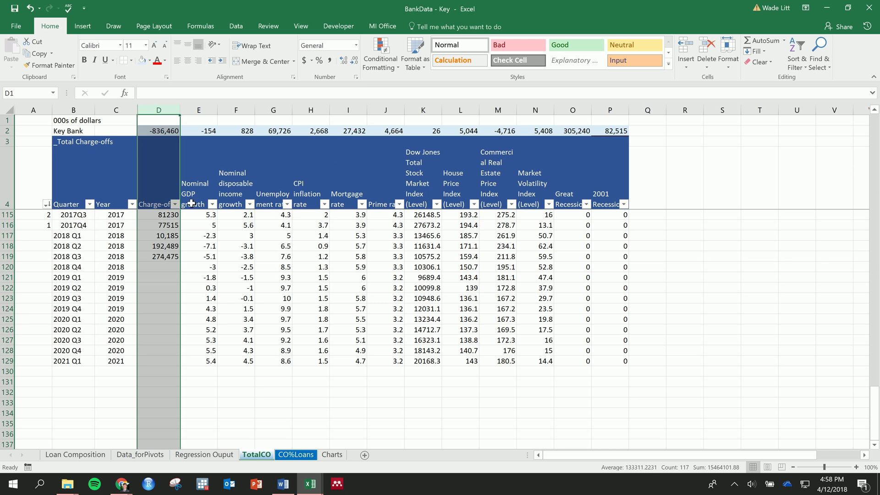
left_click(356, 45)
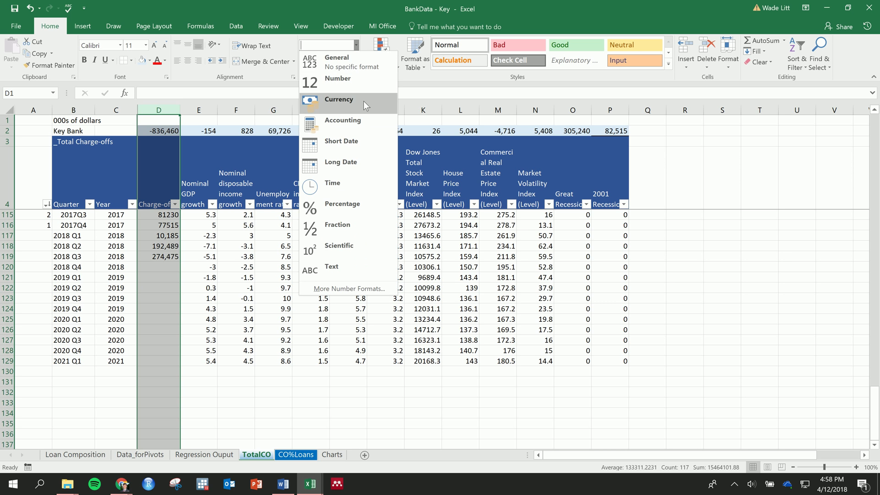
left_click(336, 85)
left_click(356, 77)
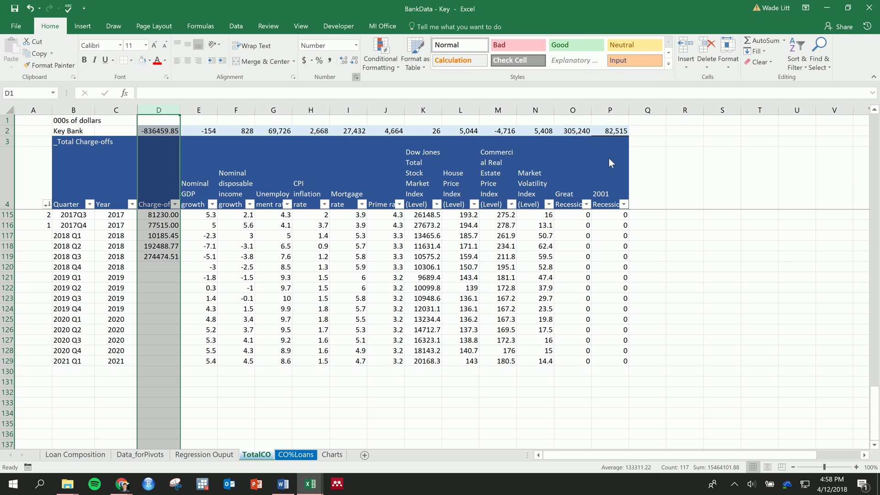
left_click(596, 160)
left_click(665, 147)
left_click(665, 147)
left_click(717, 340)
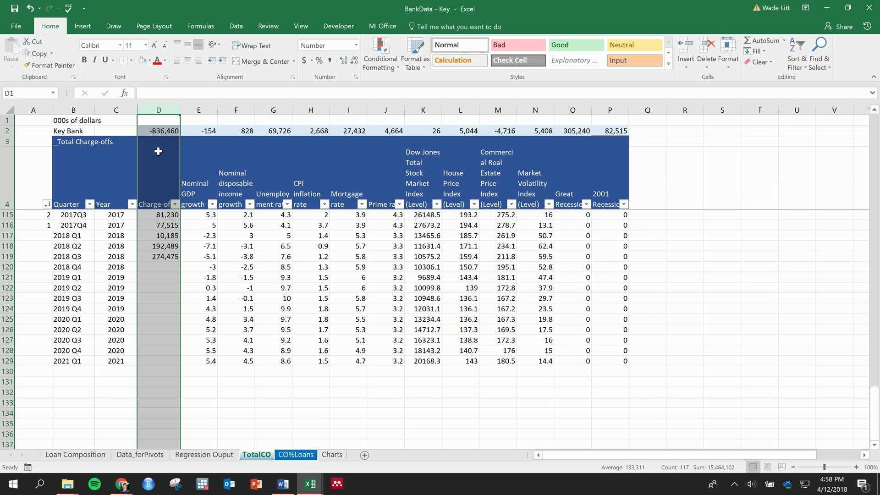
Review the historical quarterly charge-offs in column D above the forecast rows
scroll(174, 269, "up", 5)
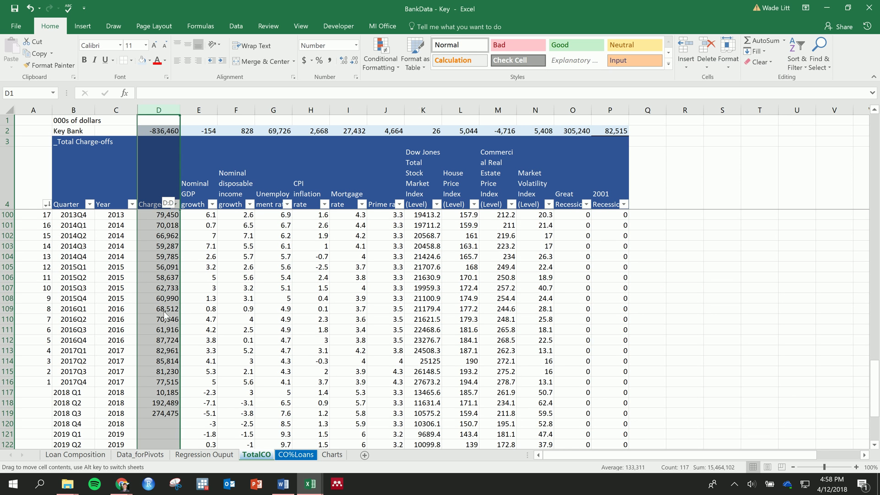
left_click(176, 250)
scroll(176, 250, "up", 3)
left_click_drag(174, 247, 174, 349)
scroll(174, 349, "down", 2)
left_click(170, 257)
left_click(170, 308)
scroll(170, 347, "down", 5)
Fill the forecast formula from D119 down to 2021 Q1 in D129
left_click(169, 309)
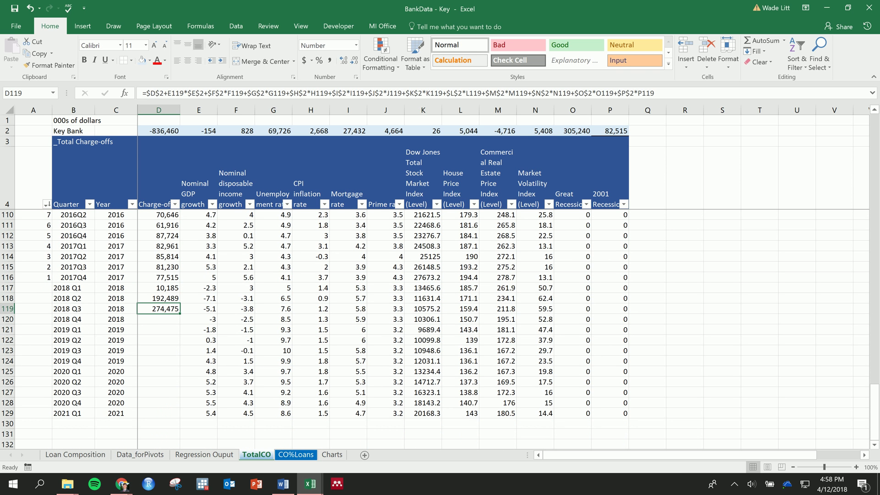
left_click_drag(183, 317, 171, 415)
left_click(166, 351)
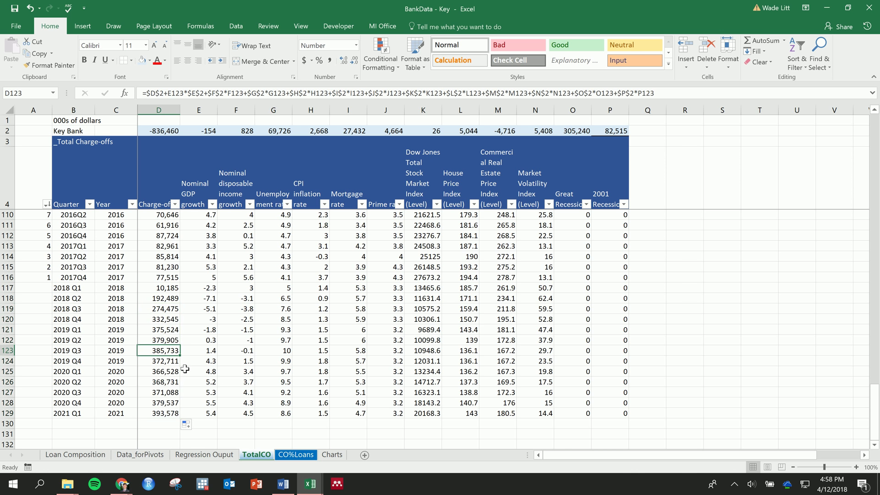
Examine the forecast charge-offs against the scenario's GDP growth, unemployment, inflation, prime rate, Dow Jones and House Price Index values
left_click_drag(165, 308, 619, 415)
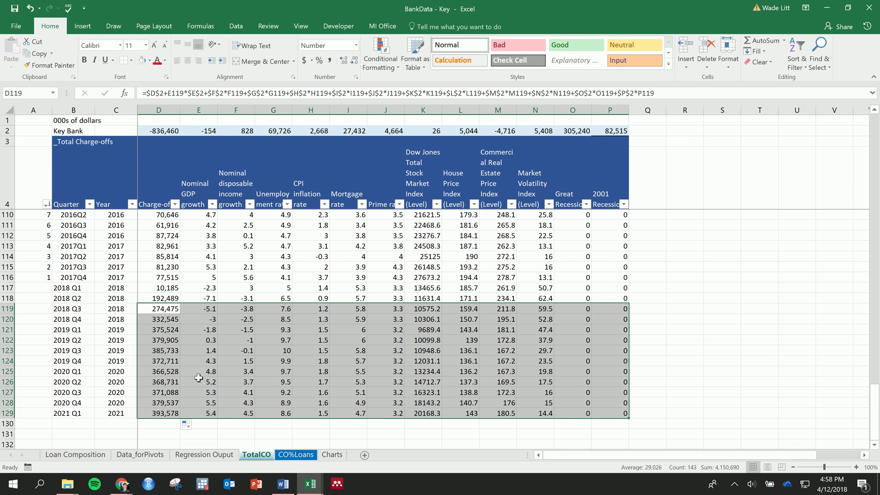
left_click(174, 351)
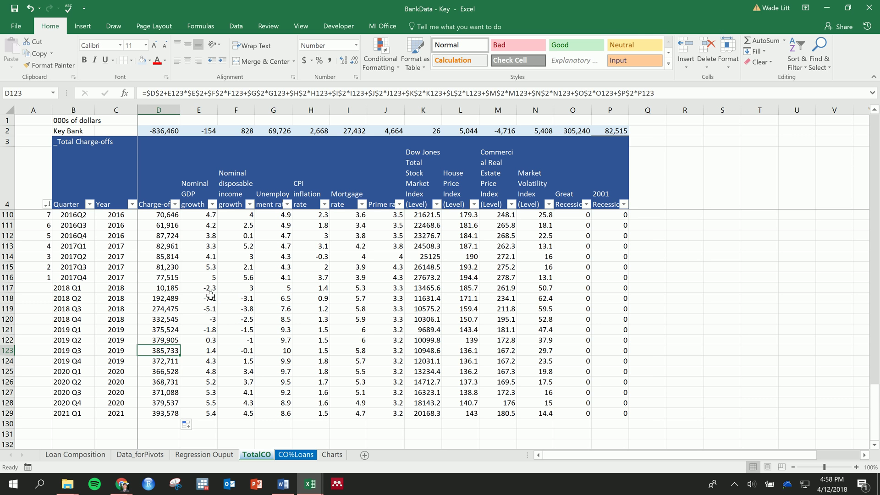
left_click_drag(214, 293, 215, 383)
left_click_drag(272, 298, 278, 408)
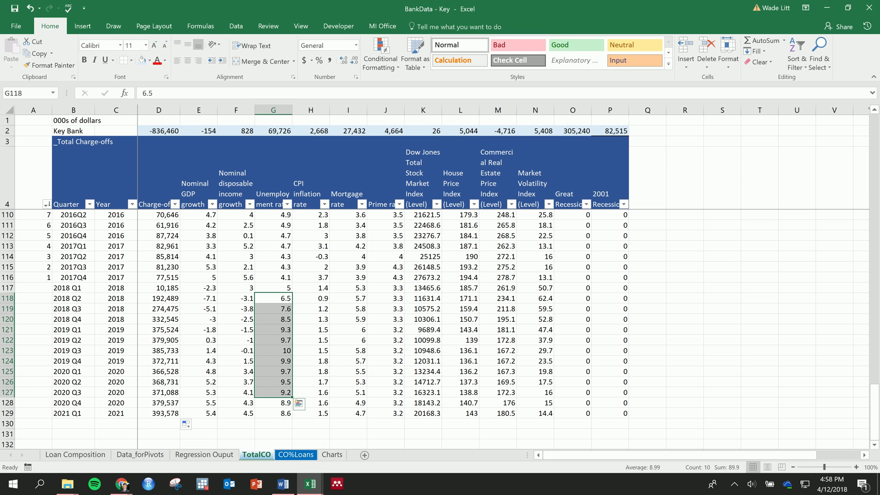
left_click_drag(320, 299, 323, 383)
left_click_drag(385, 319, 387, 383)
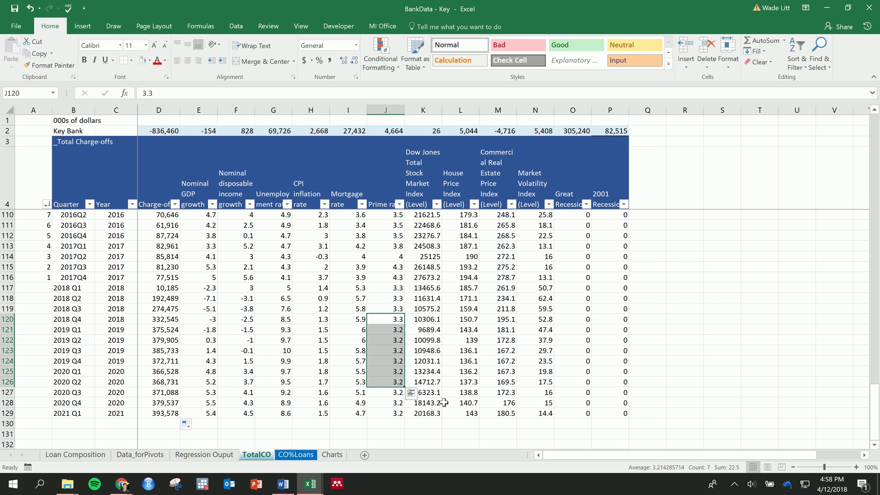
left_click_drag(321, 319, 396, 384)
left_click_drag(430, 319, 439, 408)
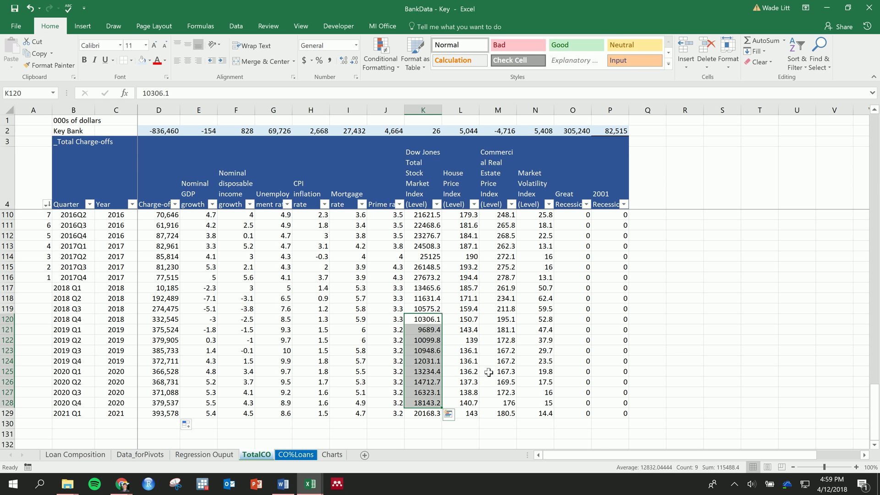
left_click_drag(472, 319, 474, 372)
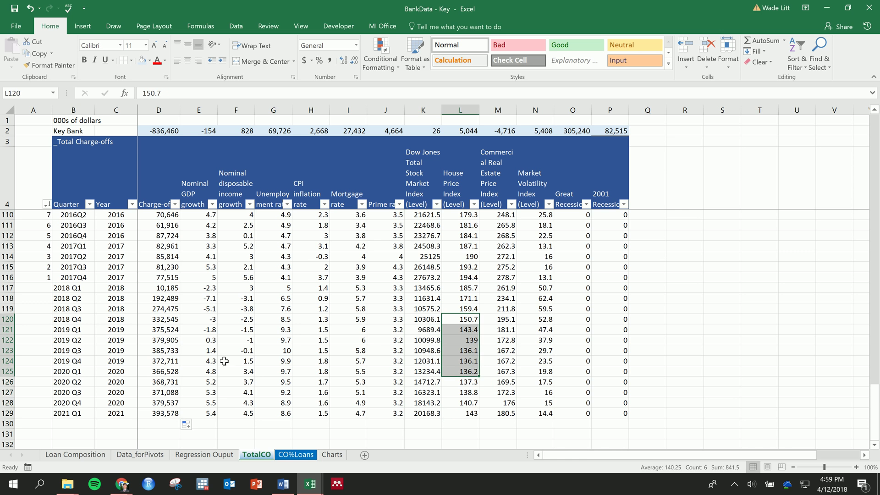
Shade the forecast charge-offs in D118:D129 light blue
left_click_drag(177, 298, 177, 413)
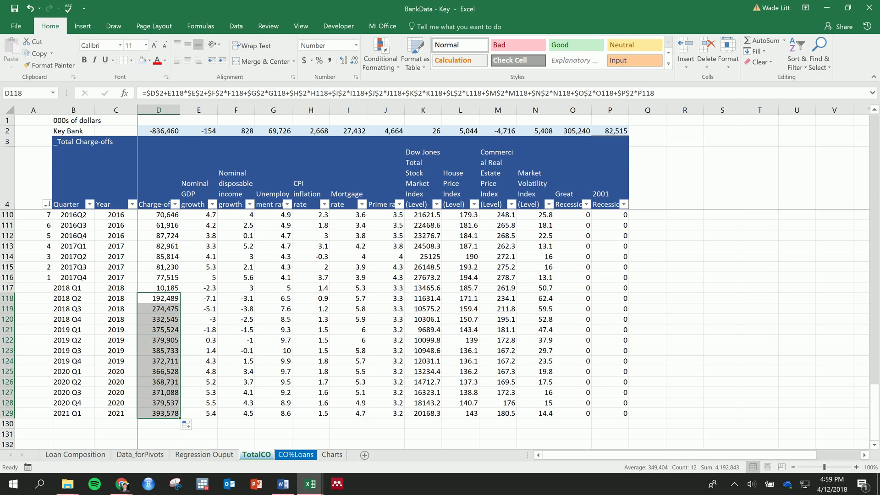
left_click(248, 309)
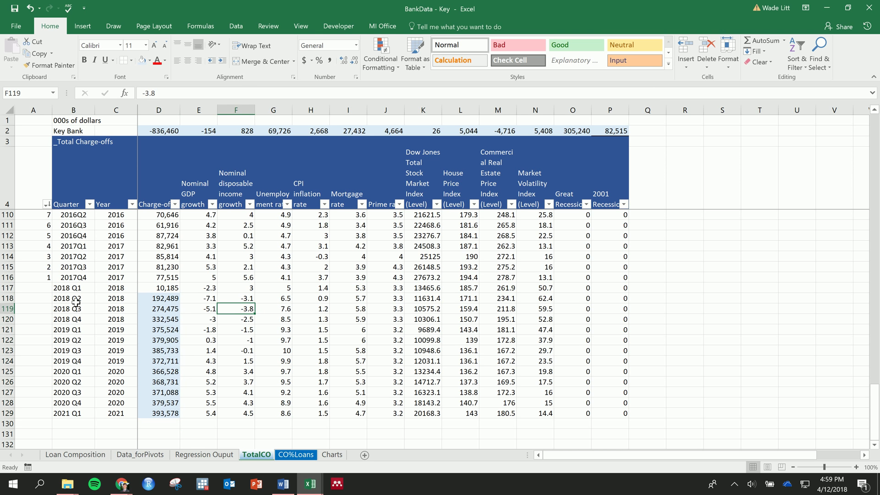
Inspect the 2018 Q1 forecast formula in D117 and its references, leaving it as it is
left_click(161, 288)
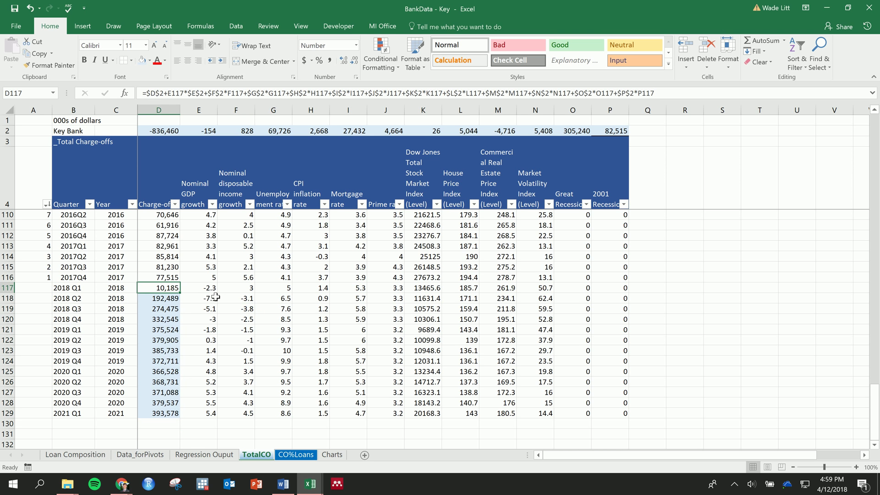
double_click(166, 288)
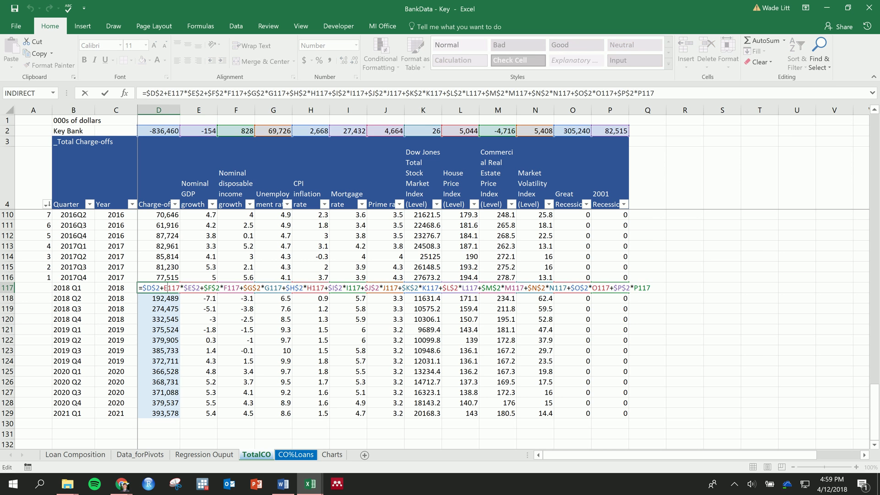
key("Escape")
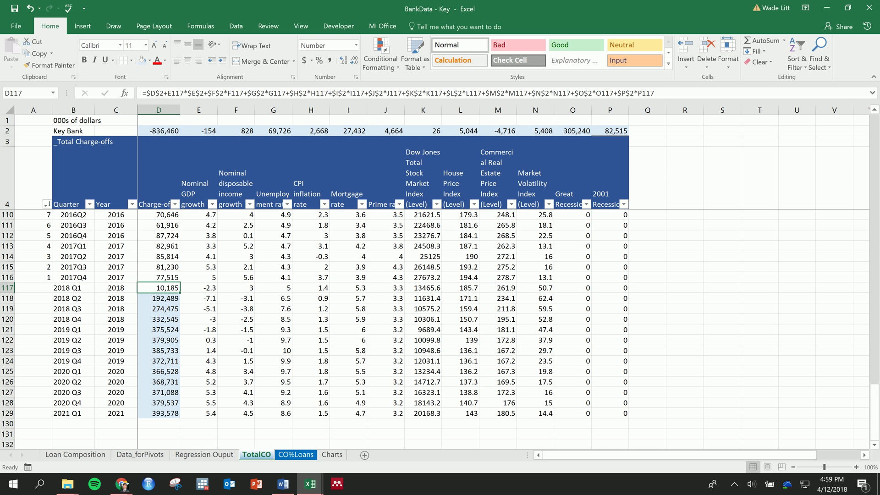
Examine the scenario's nominal GDP growth in E117:E121 and the 2018 Q1 values across E117:H117
left_click_drag(213, 289, 212, 331)
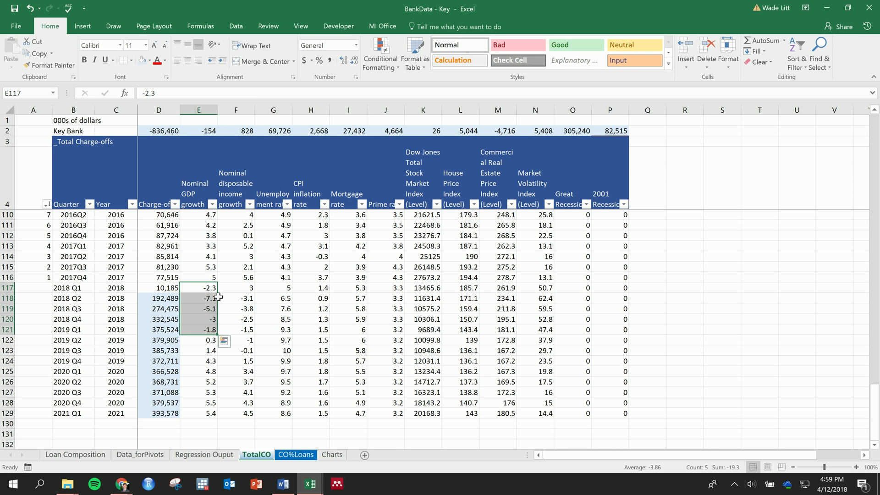
left_click_drag(213, 287, 362, 292)
left_click_drag(210, 293, 323, 289)
left_click(275, 328)
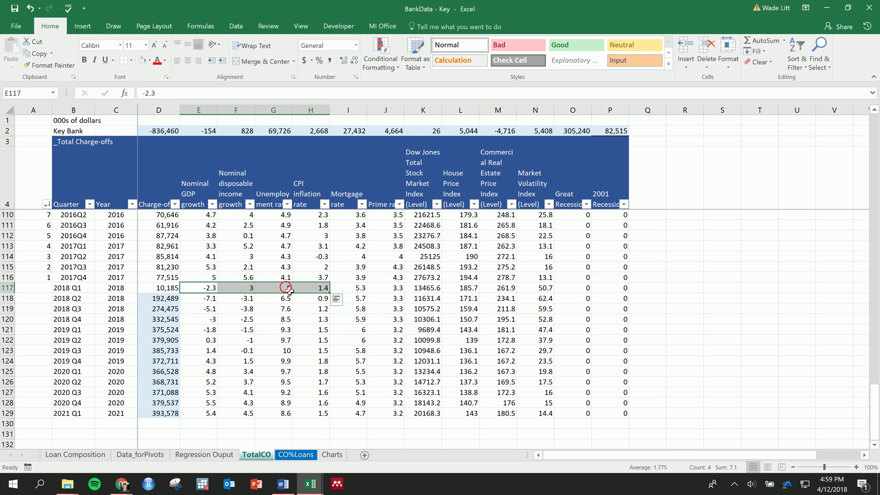
Shade the 2018 Q1 forecast charge-off in D117 light blue like the forecasts below it
left_click(171, 289)
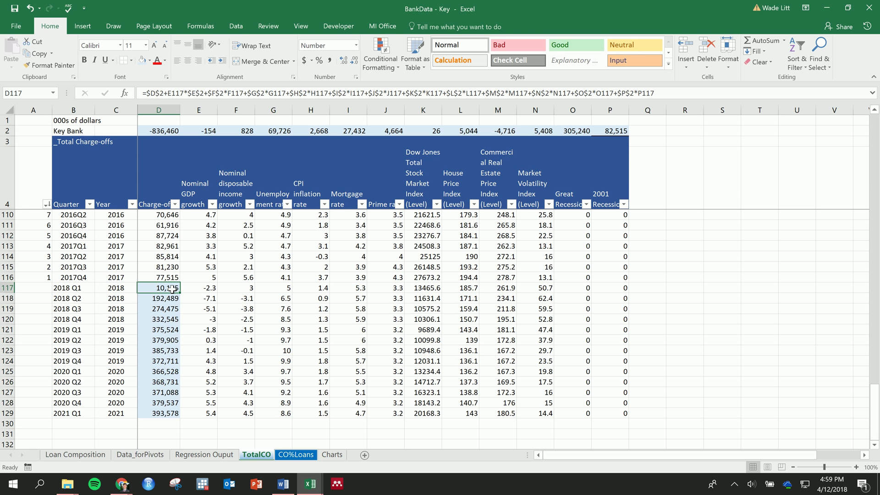
double_click(163, 292)
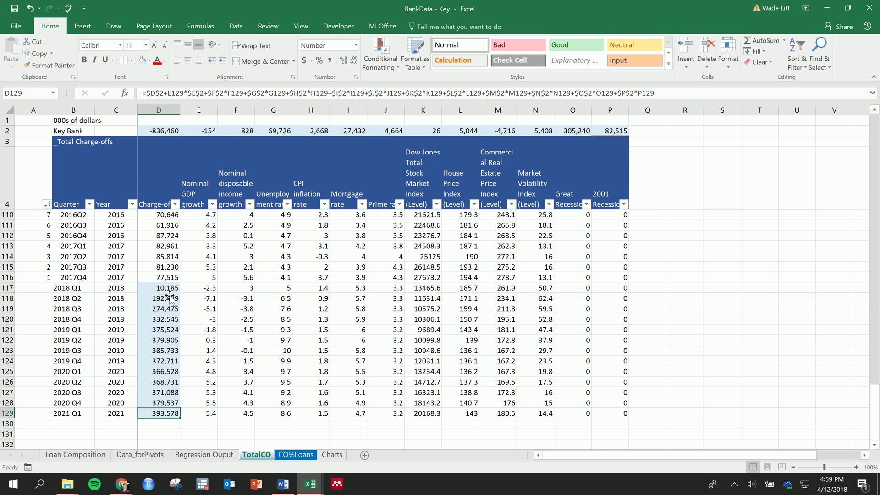
left_click(161, 286)
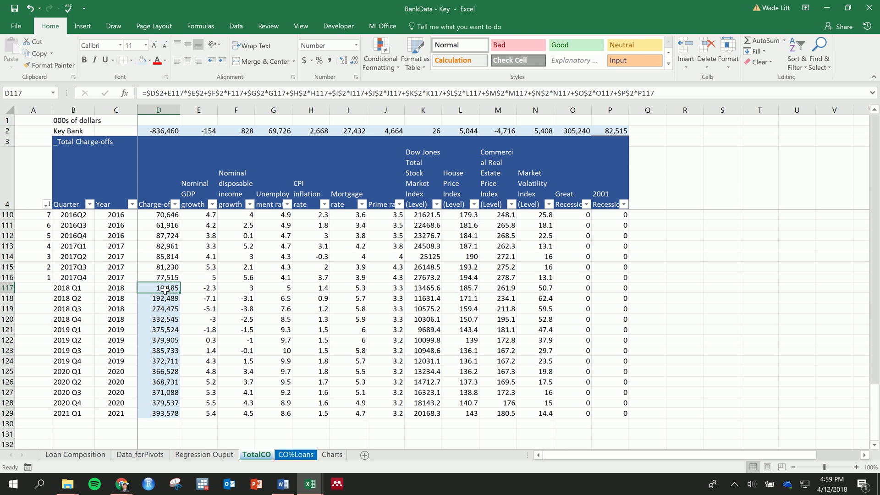
Inspect the D117 forecast formula's coefficient references and its 2018 Q1 scenario inputs, leaving the formula as it is
double_click(161, 286)
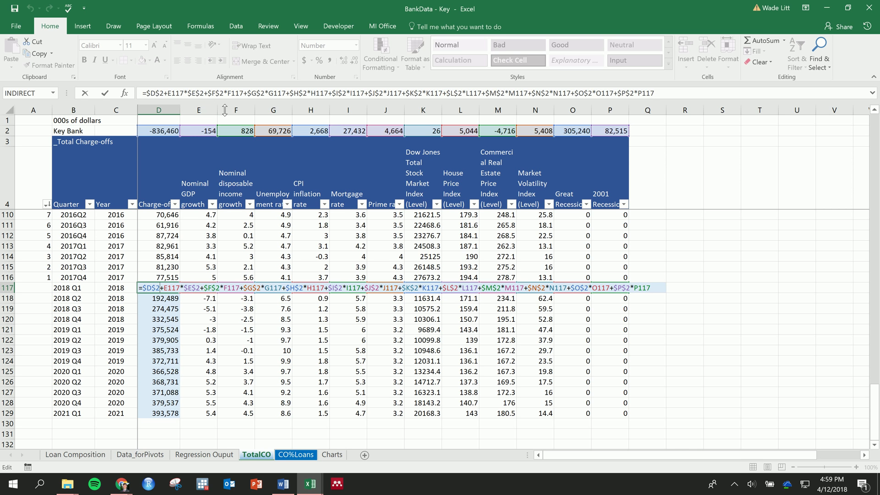
key("Return")
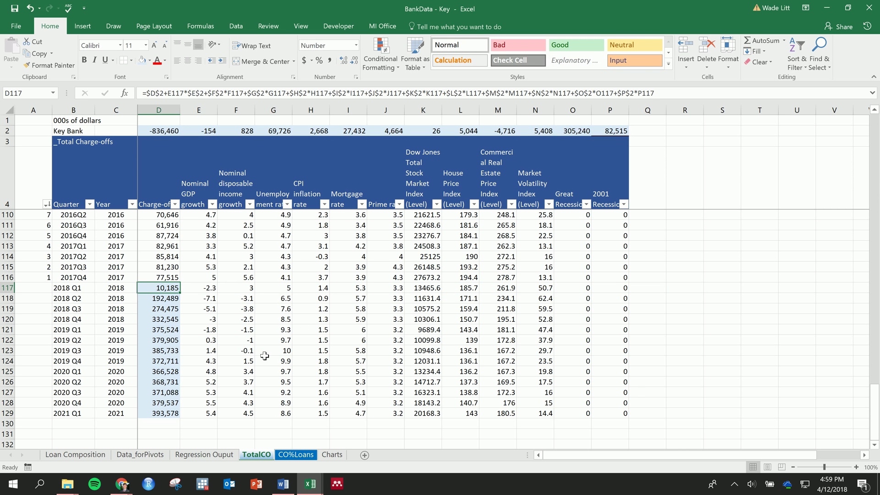
left_click(176, 342)
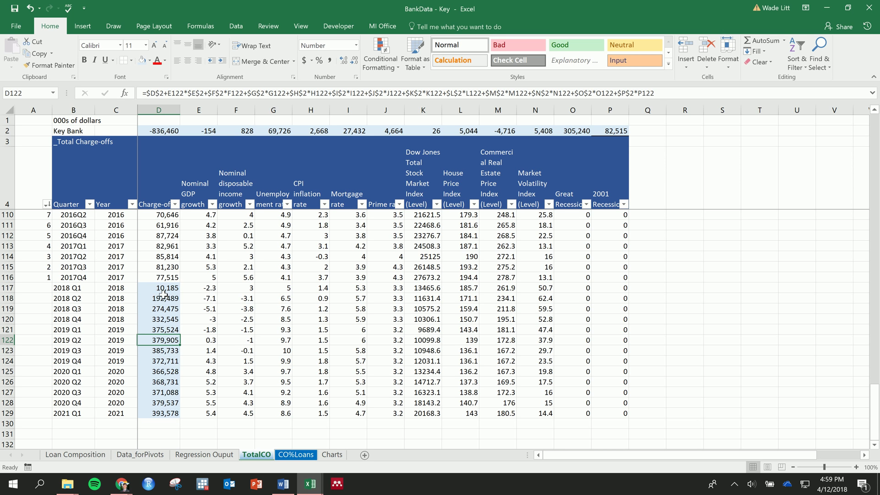
left_click_drag(157, 290, 270, 292)
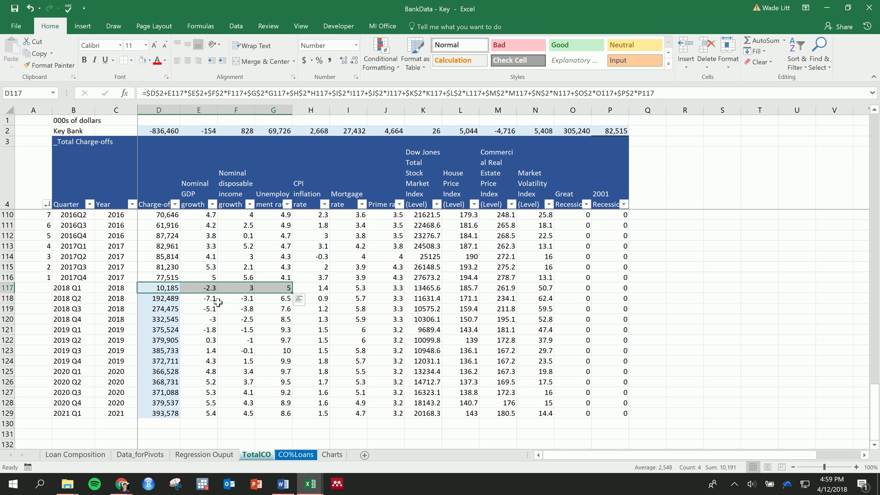
double_click(173, 289)
key("Escape")
Plot the historical and forecast charge-offs in D4:D129 as a 2-D line chart
left_click(165, 202)
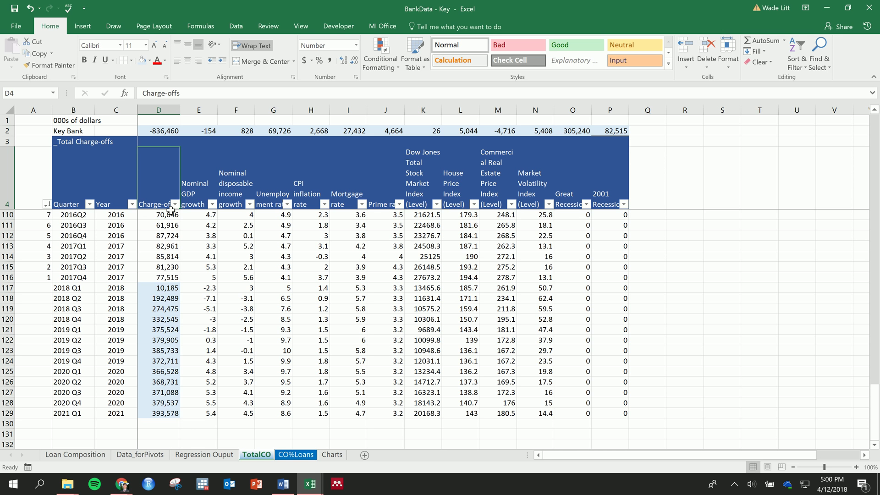
left_click(172, 209)
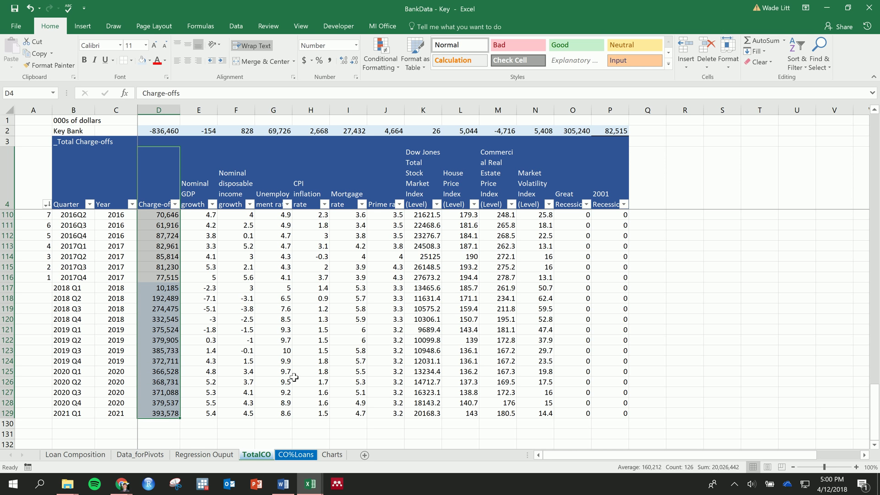
left_click(82, 26)
left_click(405, 49)
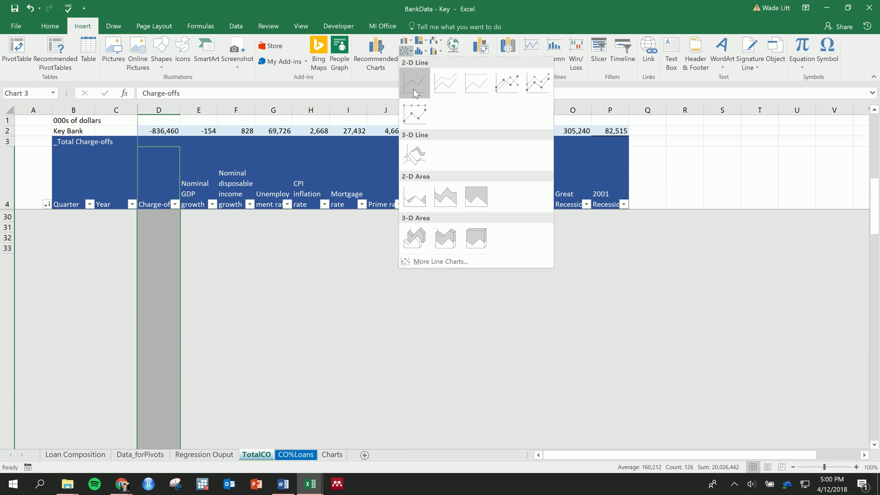
left_click(415, 82)
Reposition and enlarge the charge-offs line chart to view its trend, and delete it from the sheet
left_click_drag(418, 134, 245, 274)
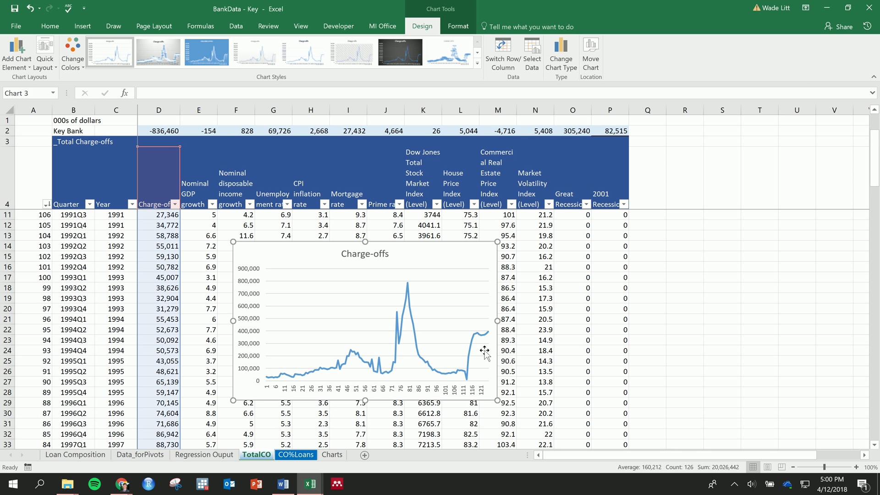
left_click_drag(533, 223, 544, 220)
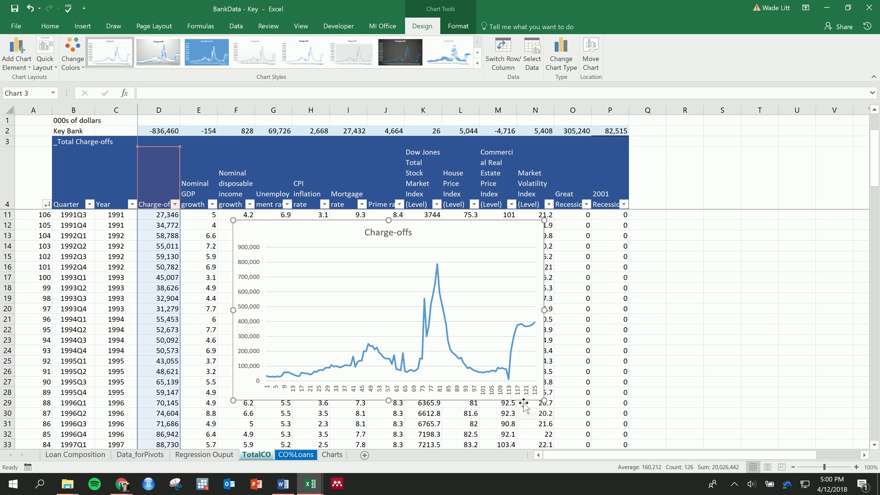
left_click_drag(506, 232, 493, 245)
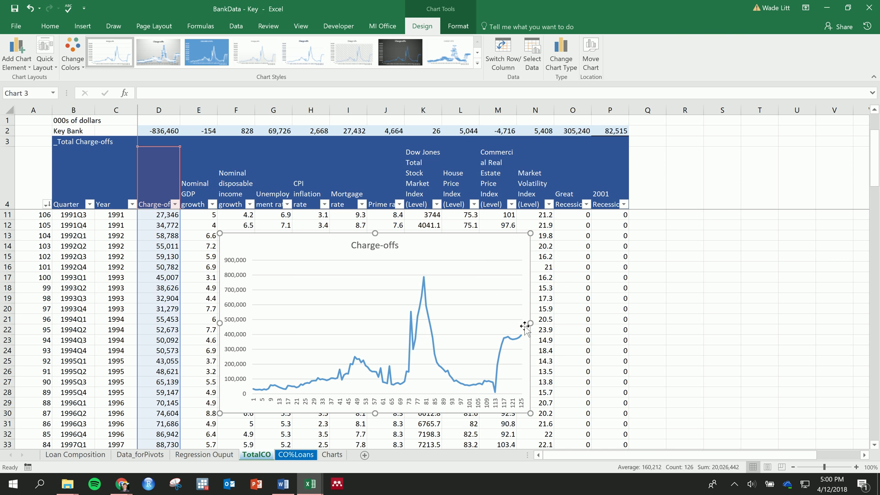
left_click_drag(470, 252, 532, 260)
key("Delete")
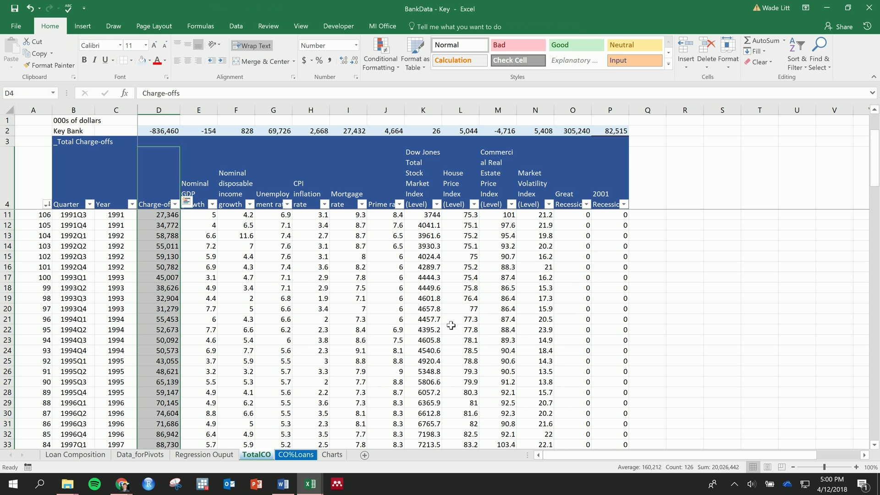
Change the bank label in B2 to "Key Bank - Severely Adverse"
left_click(173, 361)
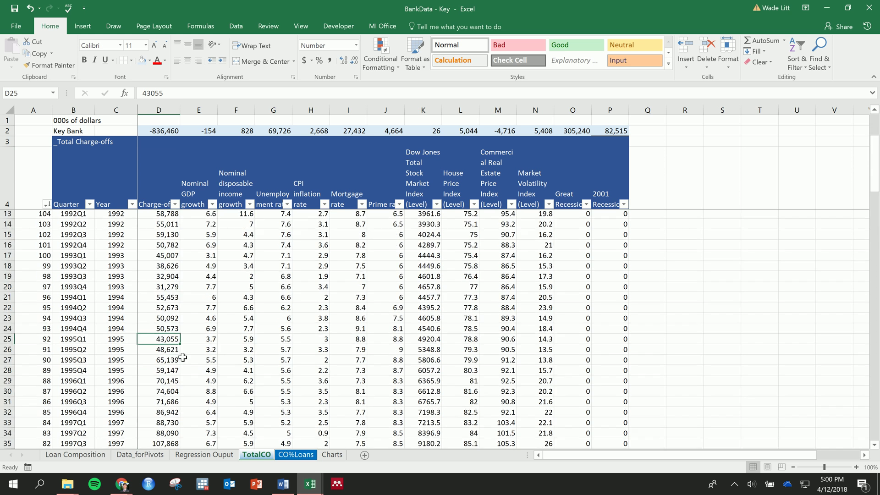
scroll(125, 235, "down", 7)
scroll(125, 234, "up", 8)
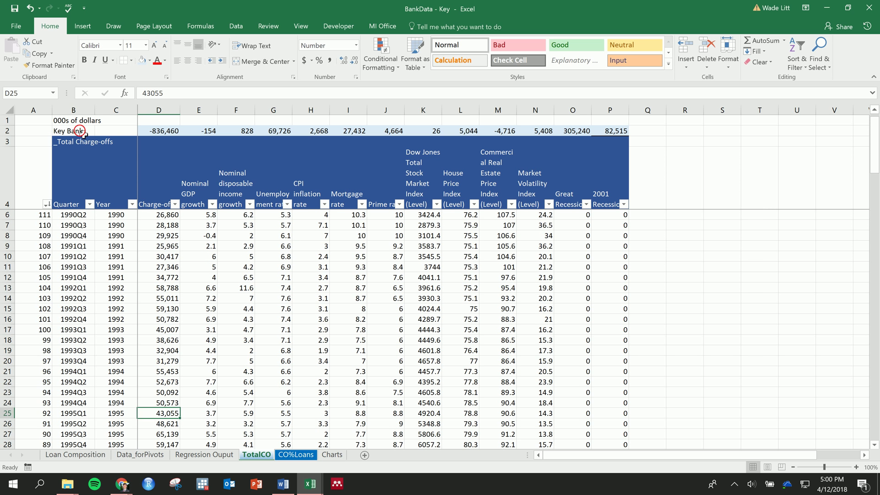
left_click(75, 132)
left_click(196, 96)
type("- Severely Adverse")
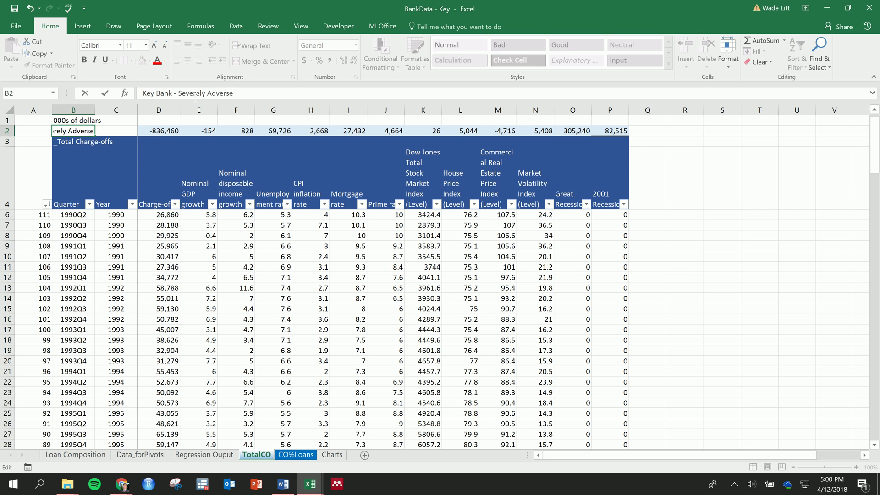
key("Return")
Locate the Supervisory Adverse and Baseline Domestic tables in the 2018-macro-scenario-tables (3) folder and return to the BankData - Key workbook
key("alt+Tab")
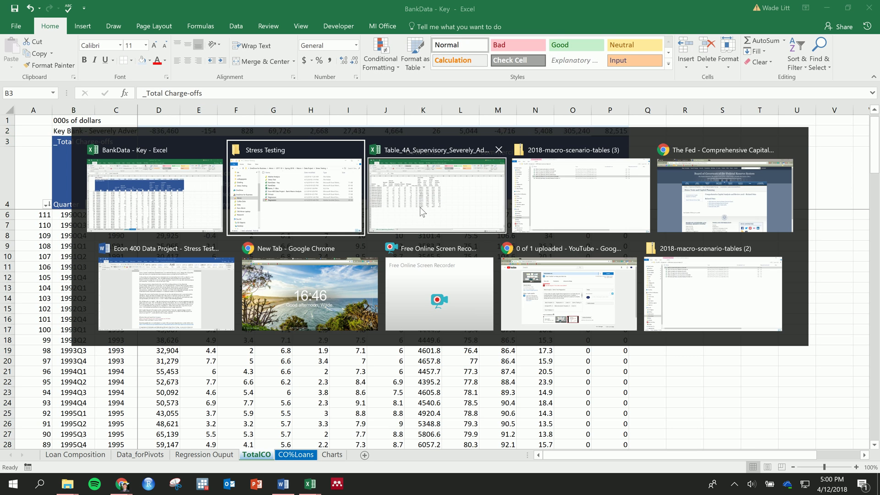
left_click(577, 193)
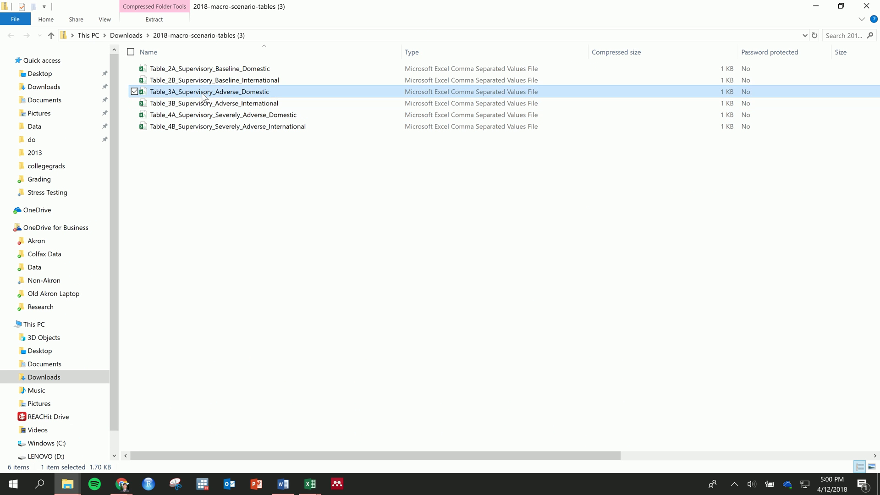
left_click(236, 68)
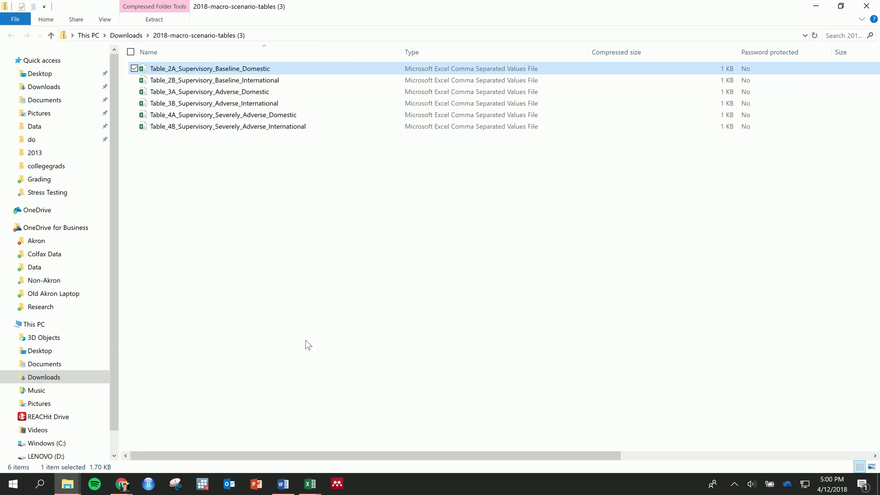
key("alt+Tab")
key("alt+Tab")
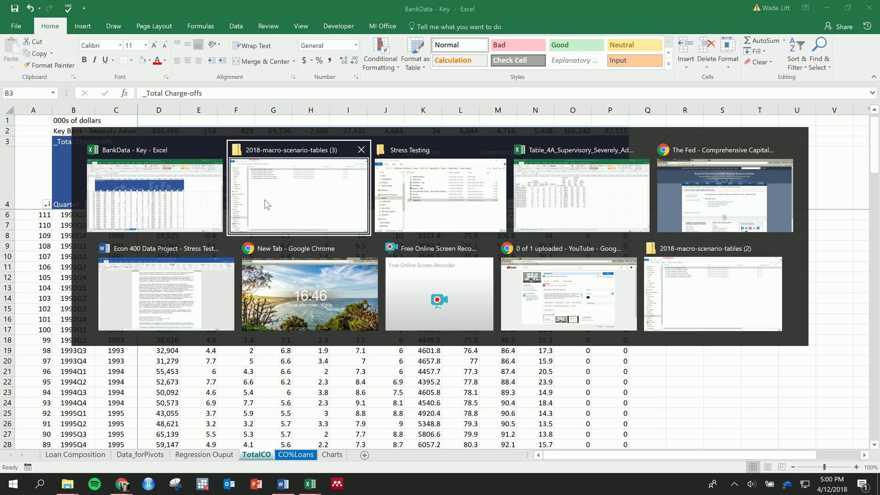
left_click(154, 195)
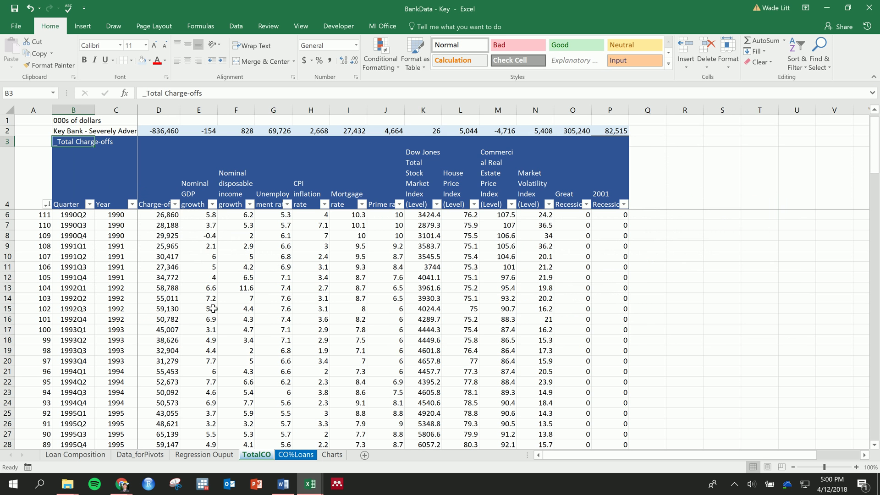
left_click(315, 385)
scroll(314, 389, "down", 20)
scroll(309, 397, "up", 20)
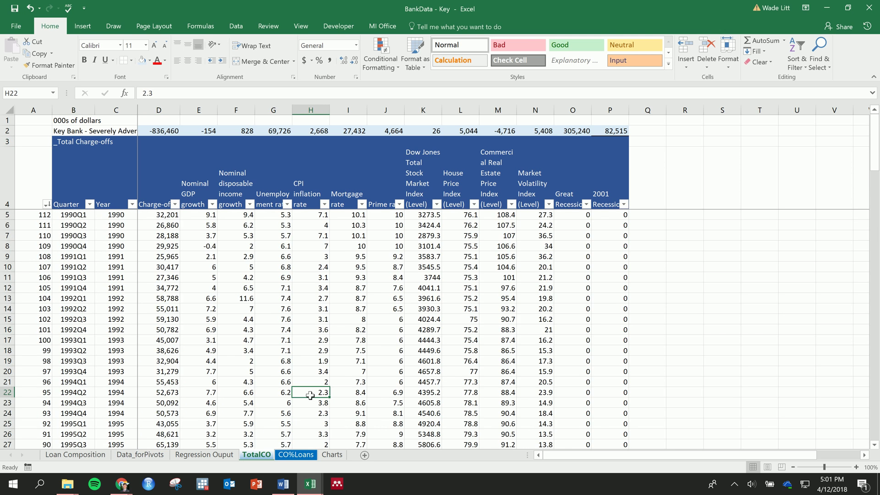
scroll(317, 342, "down", 8)
scroll(323, 344, "up", 8)
Open the Fed's 2017 supervisory scenarios page from the link in the Econ 400 Data Project - Stress Test Word document
left_click(282, 485)
scroll(439, 275, "down", 3)
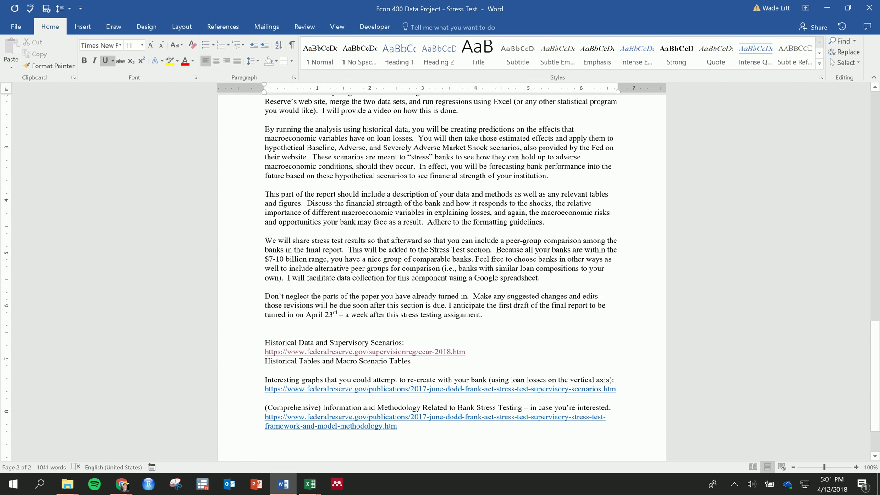
left_click(373, 389, "ctrl")
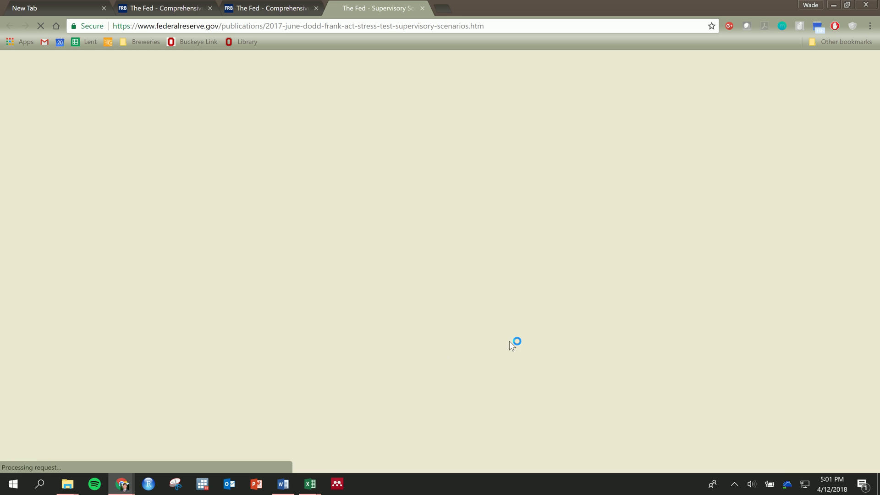
Examine the Fed's severely adverse and adverse scenario graphs for unemployment and GDP growth, and switch back to the BankData - Key workbook
scroll(557, 261, "down", 15)
scroll(556, 257, "down", 2)
scroll(548, 263, "up", 4)
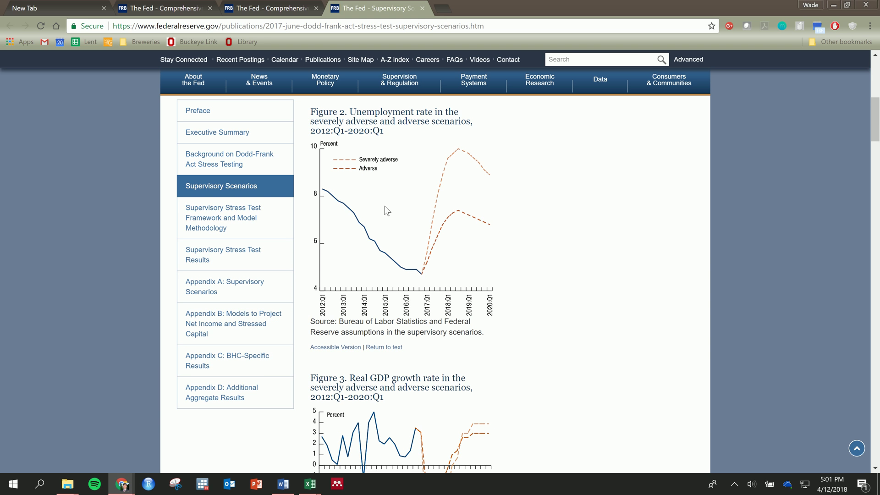
key("alt+Tab")
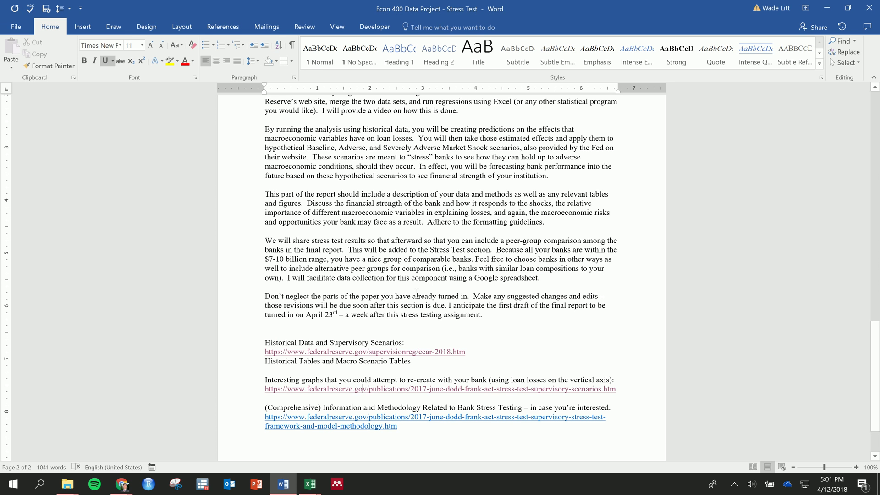
key("alt+Tab")
key("Tab")
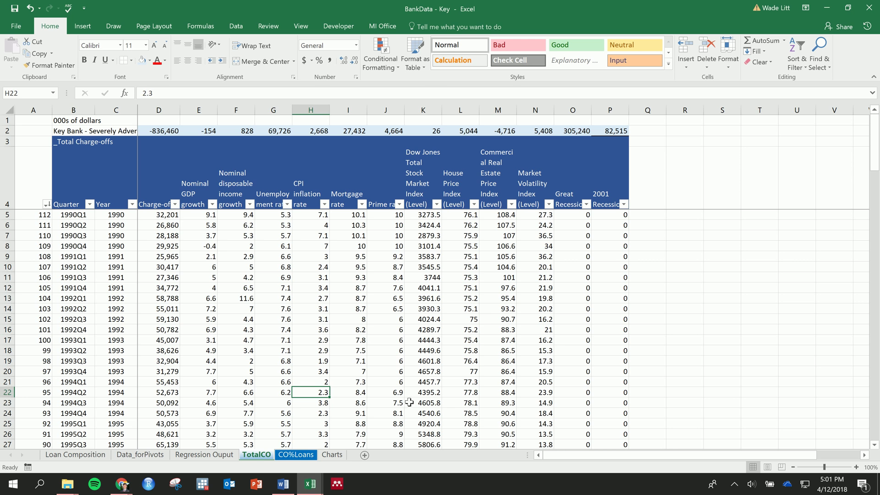
Move the "Key Bank - Severely Adverse" label from B2 to A2
left_click_drag(407, 330, 23, 130)
left_click(232, 306)
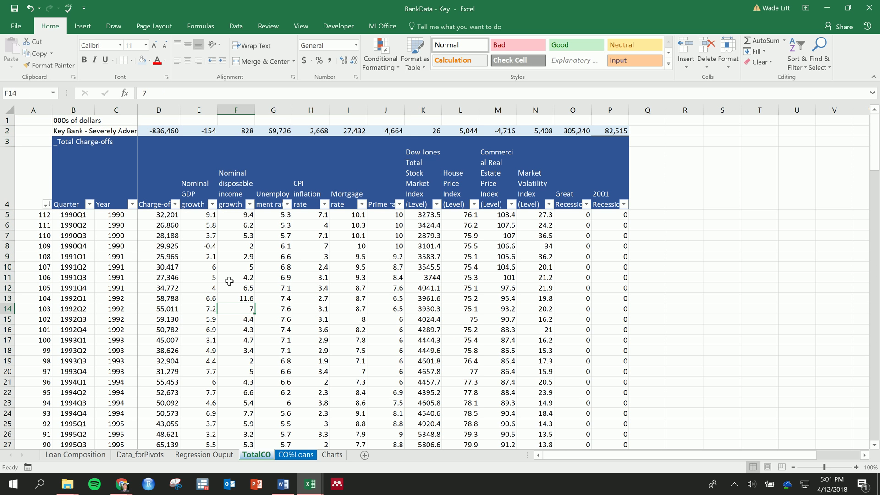
left_click(71, 131)
left_click_drag(68, 135, 33, 135)
left_click(257, 349)
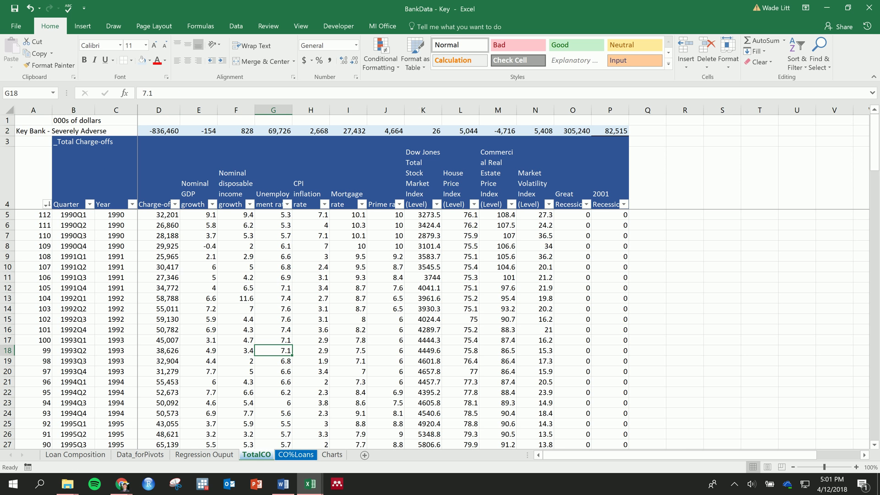
Review the regression coefficients in B17:B29 on the Regression Ouput sheet and return to the TotalCO sheet
left_click(231, 455)
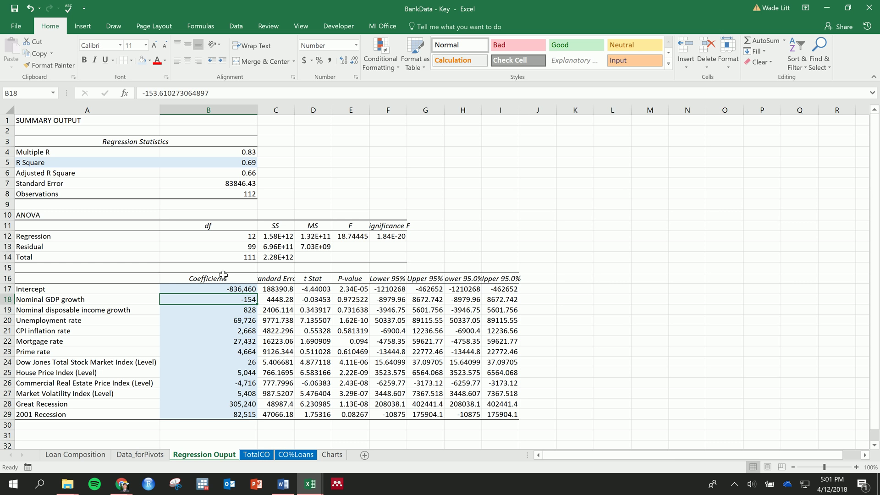
mouse_move(233, 290)
left_mouse_down()
mouse_move(246, 403)
mouse_move(236, 290)
left_mouse_up()
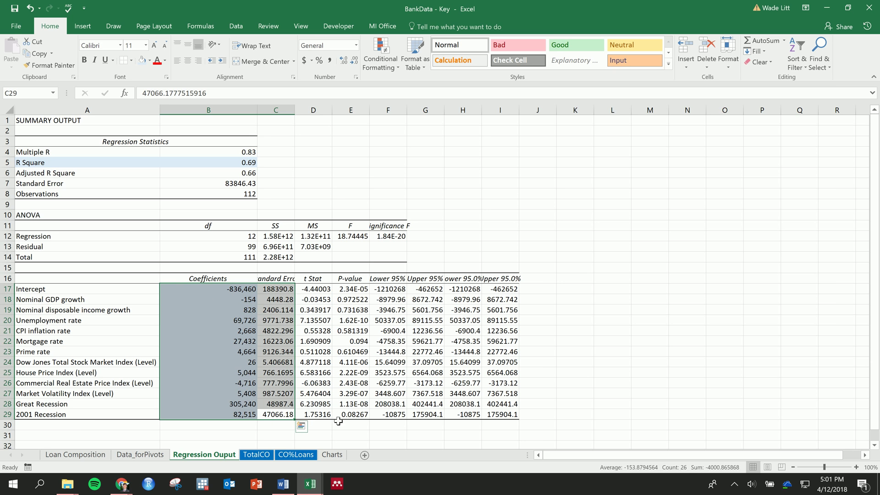
left_click(357, 363)
left_click(260, 455)
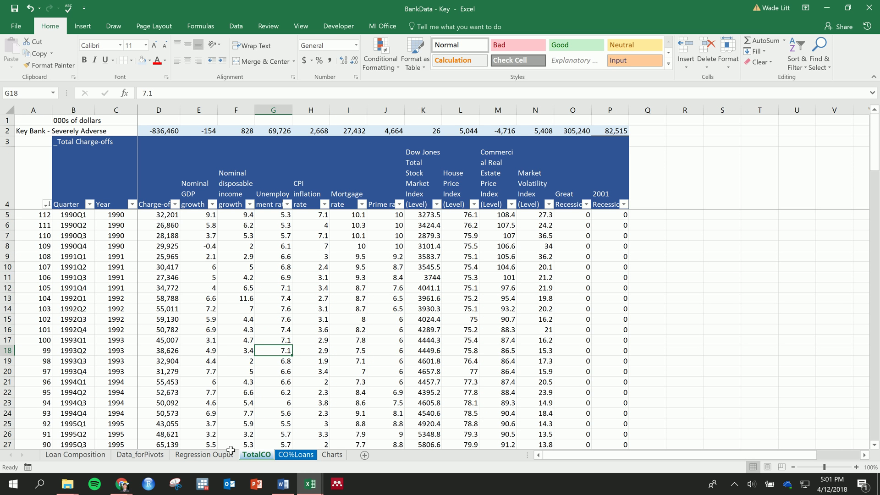
Review the regression coefficients in B17:B29 on the Regression Ouput sheet and view the Charge-offs chart on the Charts sheet
left_click(208, 455)
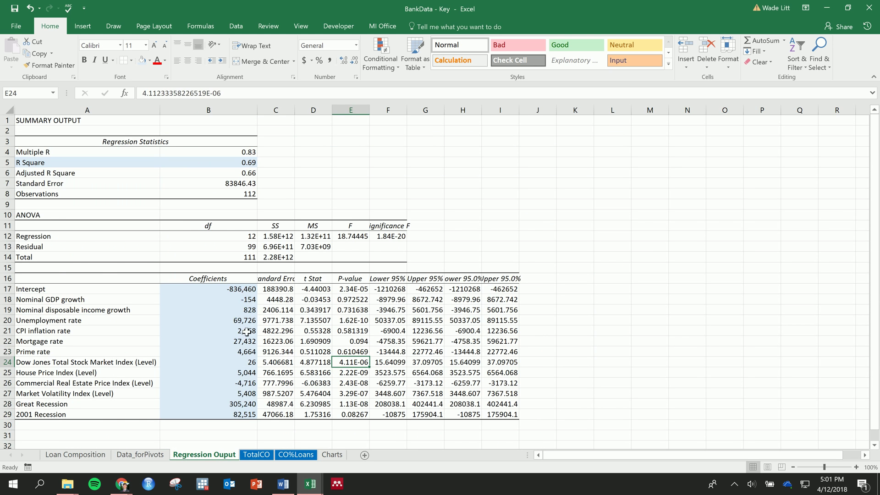
left_click_drag(243, 290, 254, 414)
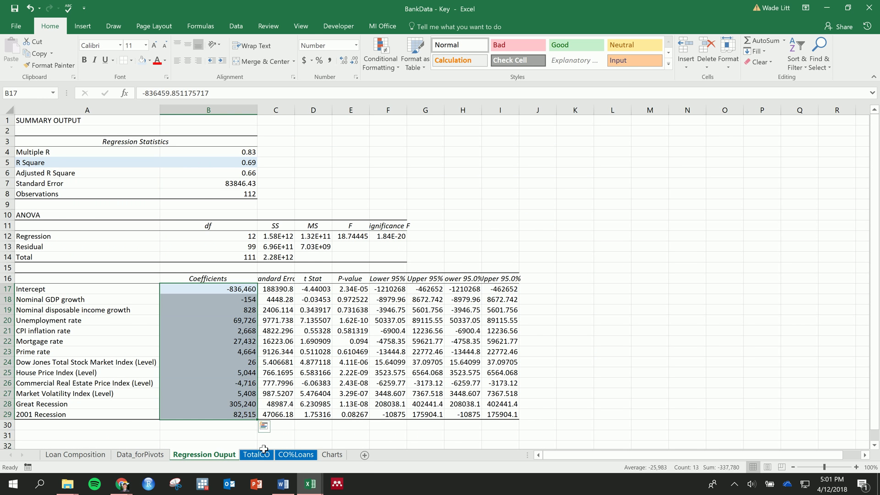
left_click(256, 455)
left_click(331, 455)
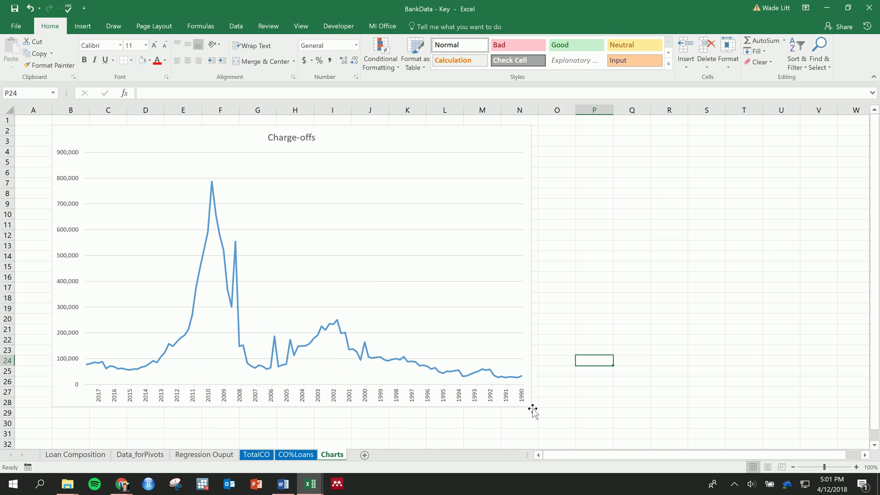
Review the forecast charge-offs at the end of the TotalCO sheet and the economic predictor columns from Nominal GDP growth onward
left_click(256, 455)
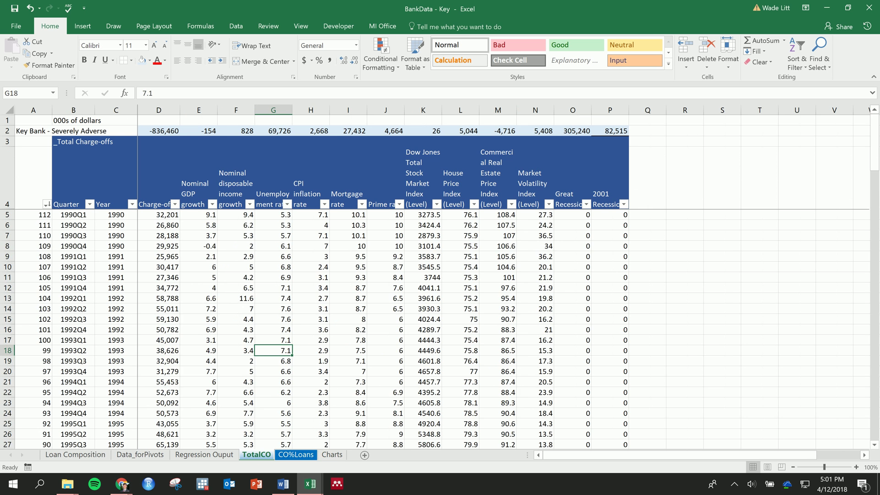
scroll(322, 371, "down", 20)
scroll(321, 371, "down", 18)
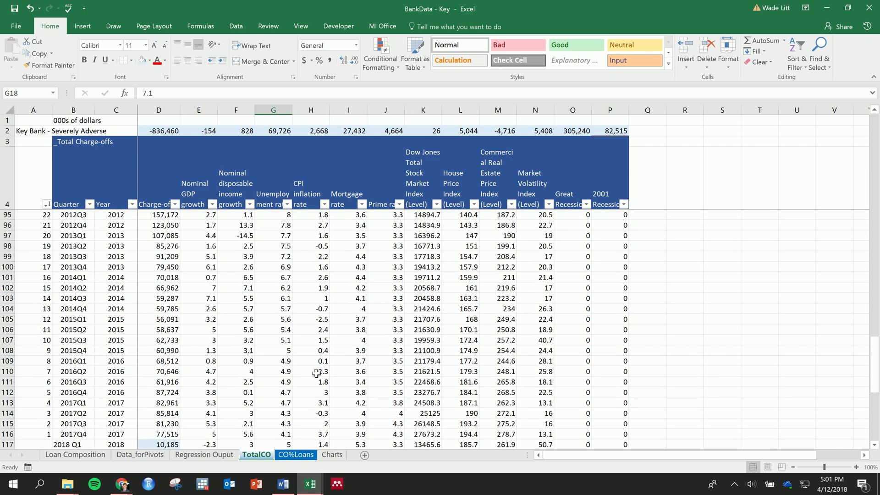
left_click(155, 207)
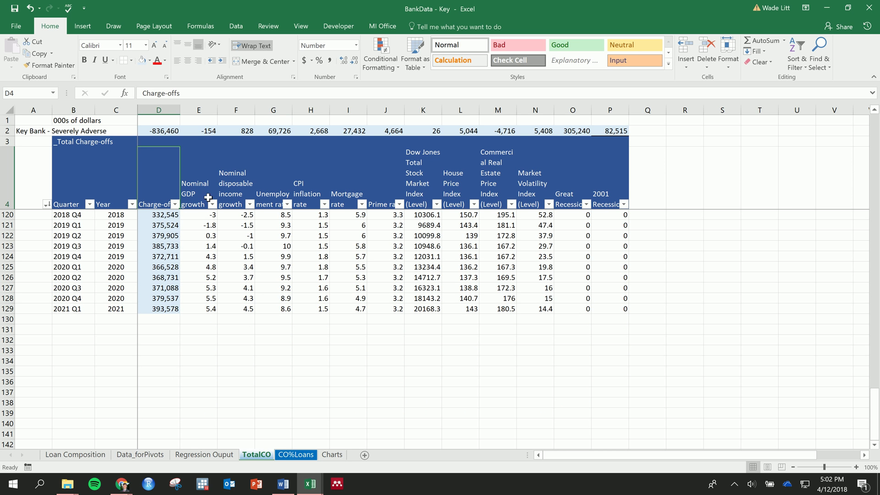
left_click_drag(202, 179, 572, 268)
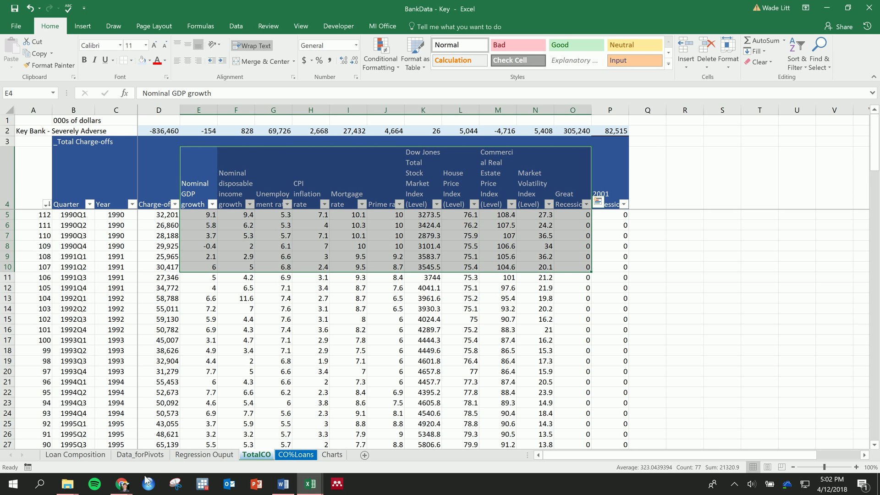
Examine the mortgage rate, unemployment rate and Dow Jones index coefficients on the Regression Ouput sheet
left_click(198, 455)
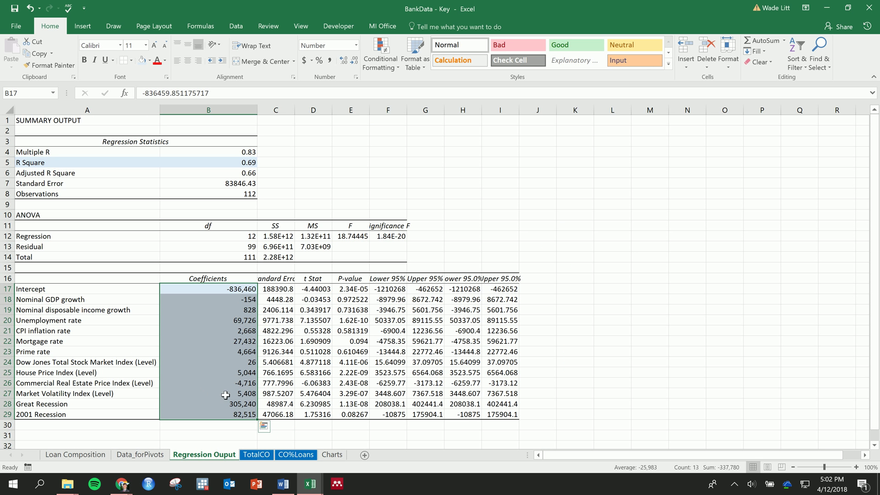
left_click(243, 342)
left_click(142, 343, "shift")
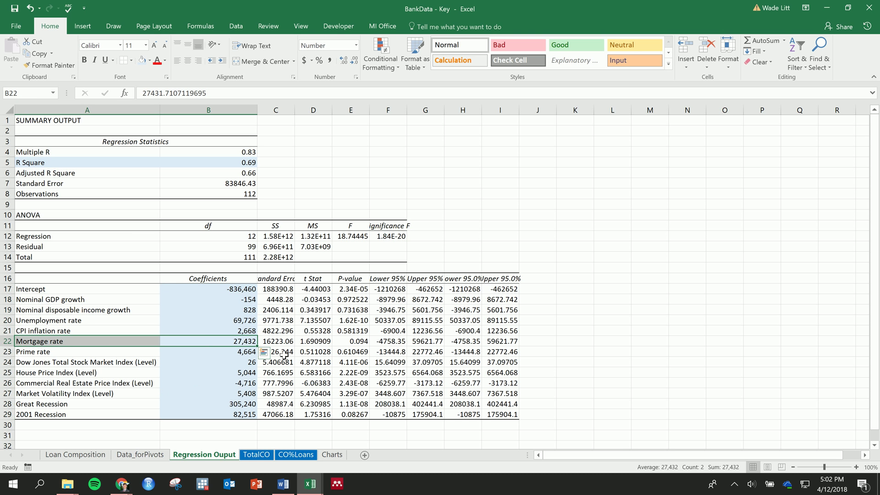
left_click(254, 321)
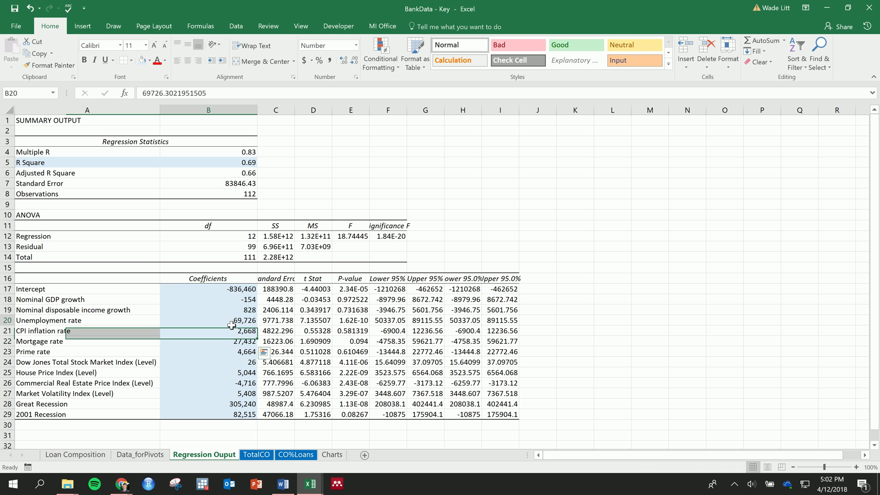
left_click(142, 320, "shift")
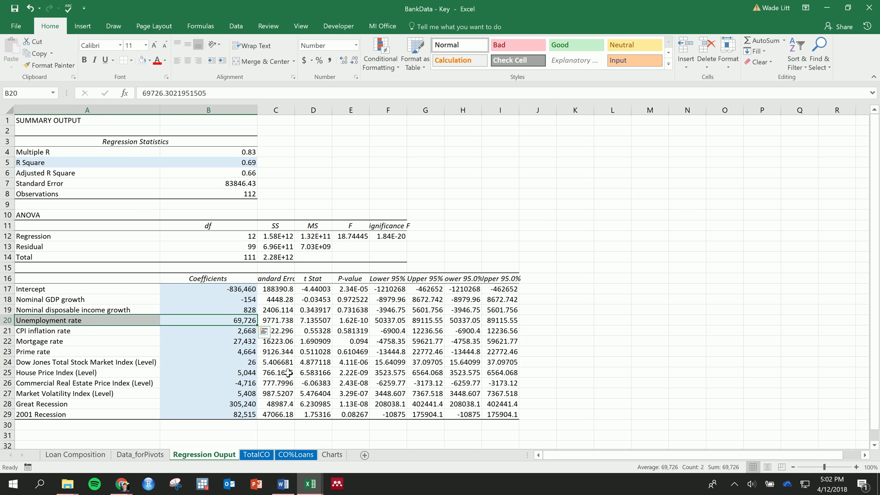
left_click(252, 362)
left_click(123, 362, "shift")
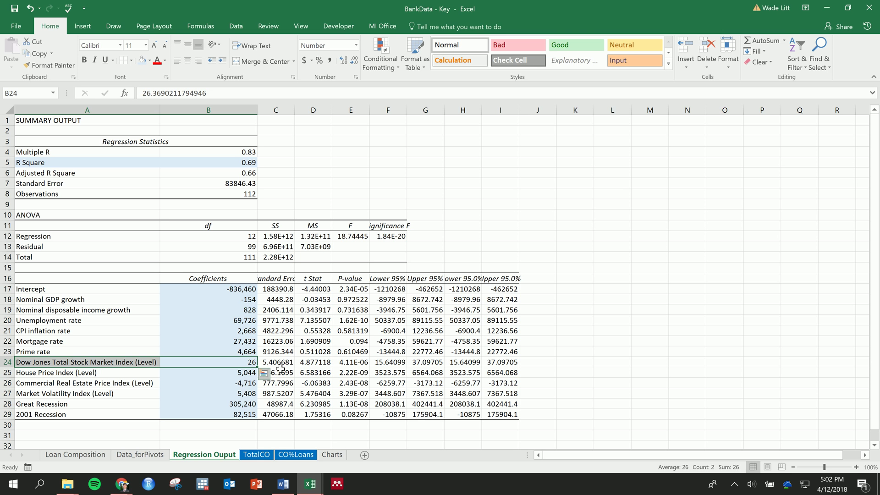
Examine the Dow Jones index and prime rate rows together, and the mortgage rate label with its coefficient in B22
left_click(172, 363)
left_click(129, 366, "shift")
left_click(165, 367)
left_click_drag(166, 367, 51, 348)
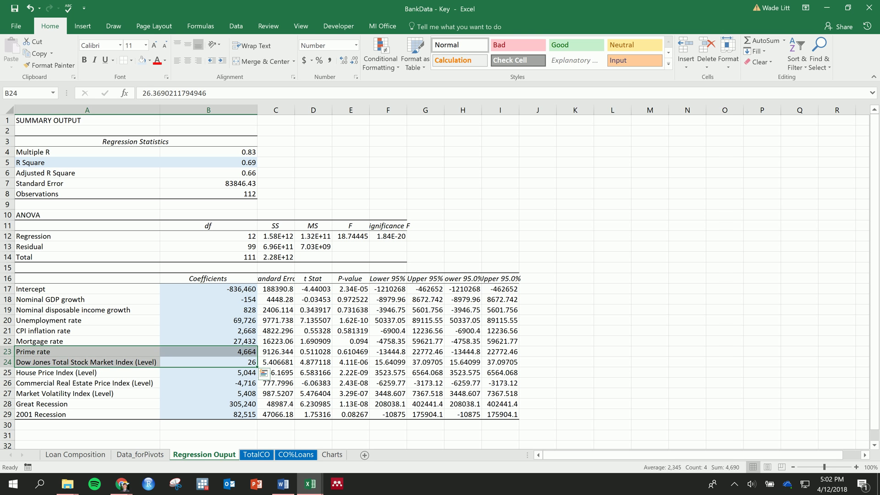
left_click(70, 344)
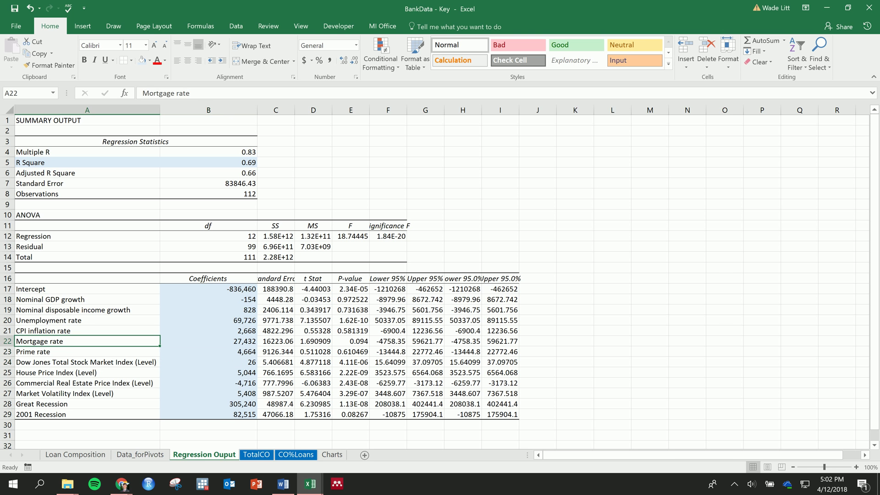
left_click(229, 344)
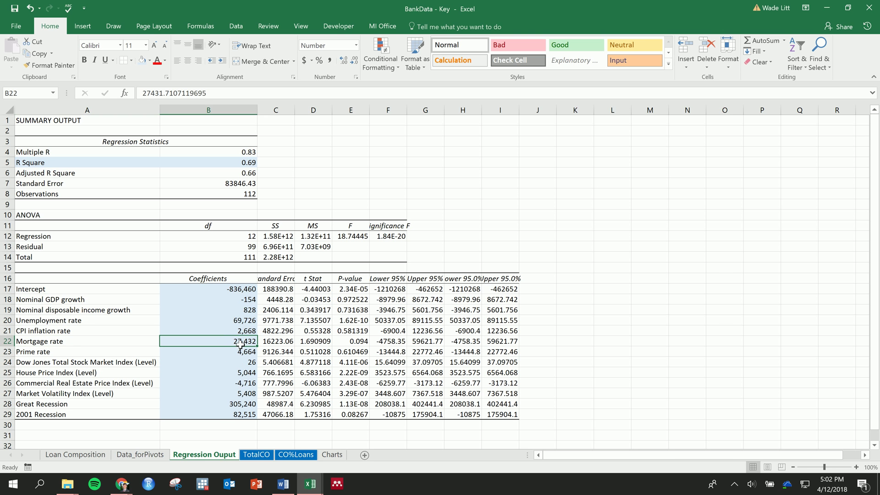
left_click(76, 341)
left_click(236, 343)
Compare the mortgage rate data on the TotalCO sheet with the mortgage rate coefficient on the Regression Ouput sheet
left_click(256, 455)
left_click(360, 226)
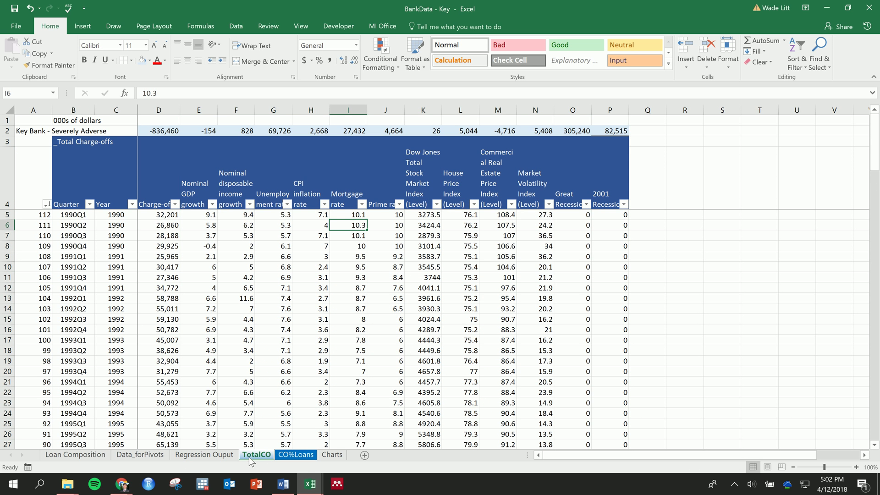
left_click(205, 455)
left_click(113, 347)
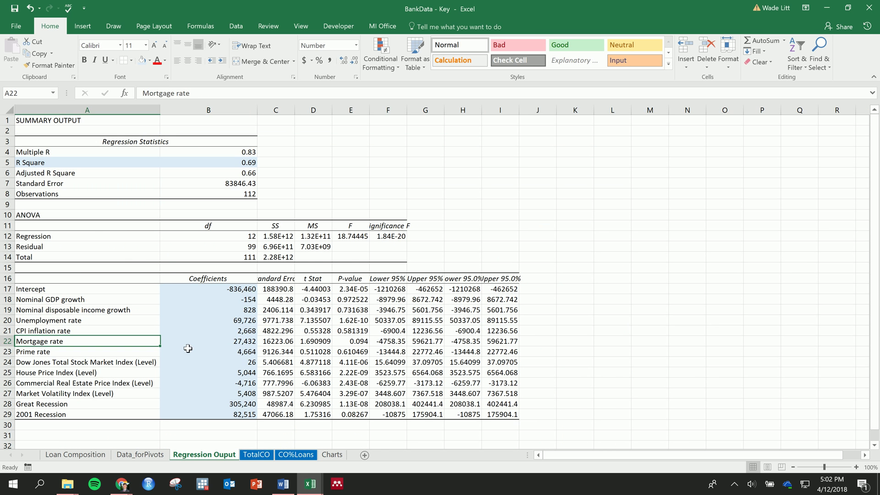
left_click(204, 346)
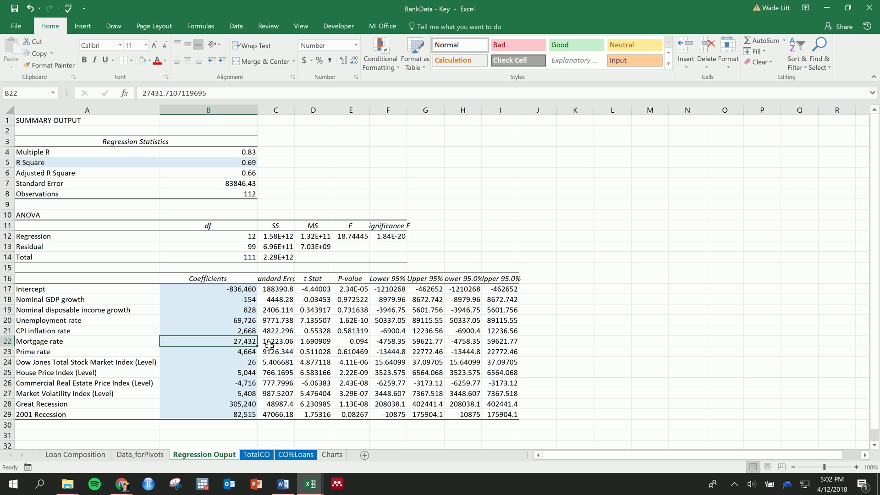
Examine the CPI inflation, mortgage and unemployment rate rows, and the coefficients from Intercept through Market Volatility Index
left_click(127, 331)
left_click(154, 343)
left_click(206, 347)
left_click(245, 322)
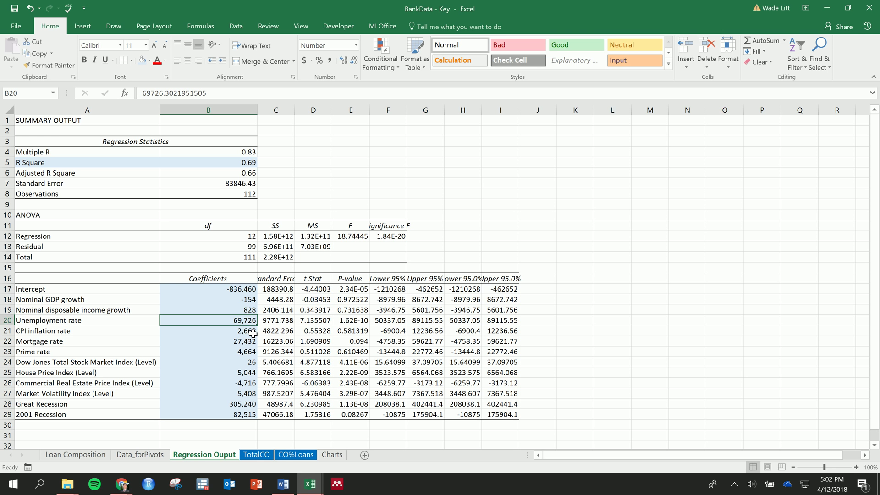
left_click(103, 323)
left_click(200, 322)
left_click_drag(241, 290, 252, 394)
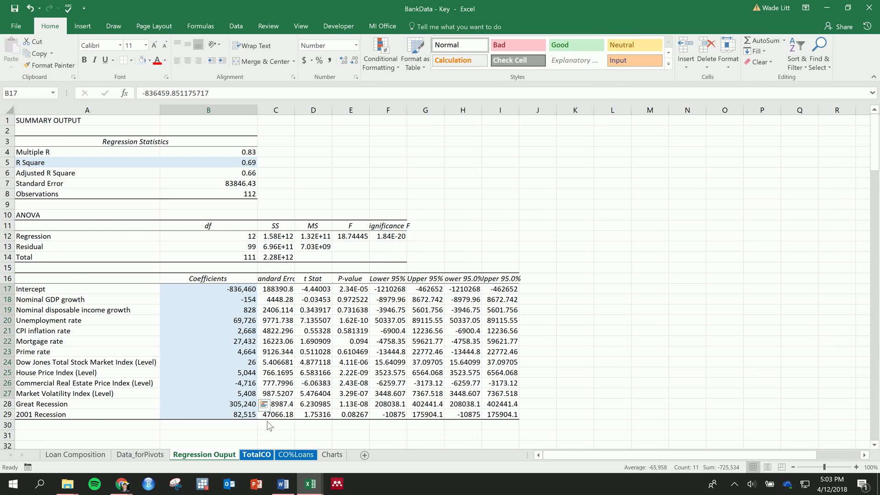
Review the severely adverse charge-off forecasts in D117:D129 on the TotalCO sheet and the 2018 Q1 formula with its row 117 inputs
left_click(257, 454)
scroll(198, 343, "down", 13)
scroll(198, 343, "down", 20)
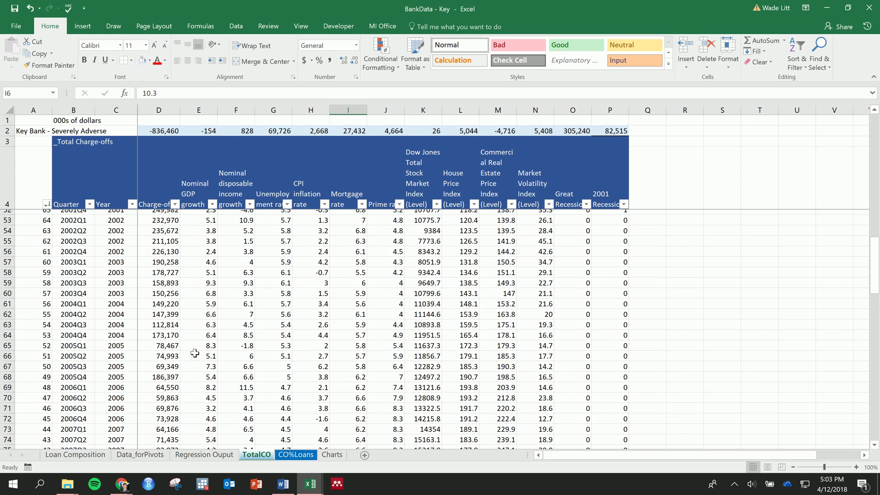
scroll(192, 355, "down", 2)
left_click_drag(158, 236, 174, 362)
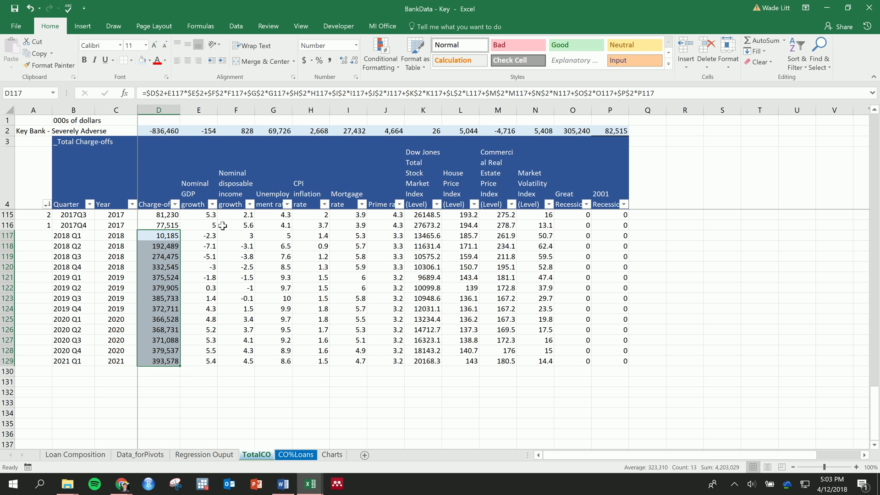
left_click(156, 236)
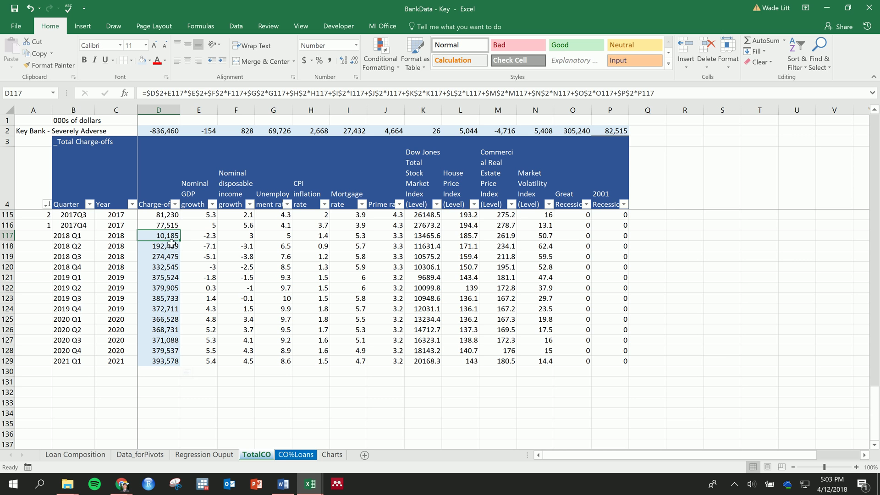
left_click_drag(165, 239, 461, 236)
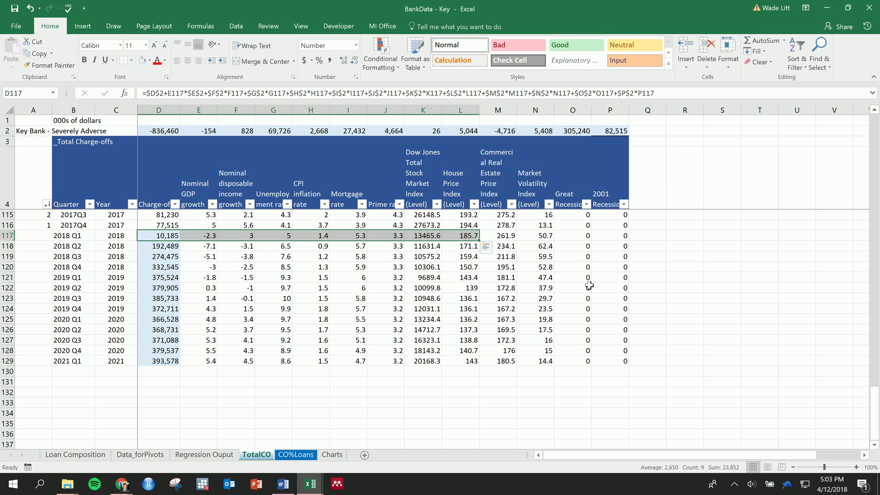
left_click(236, 330)
left_click(167, 234)
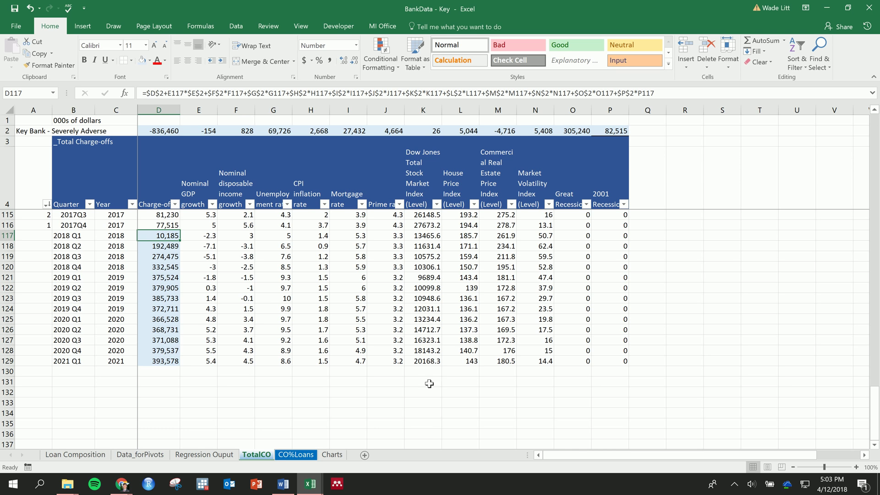